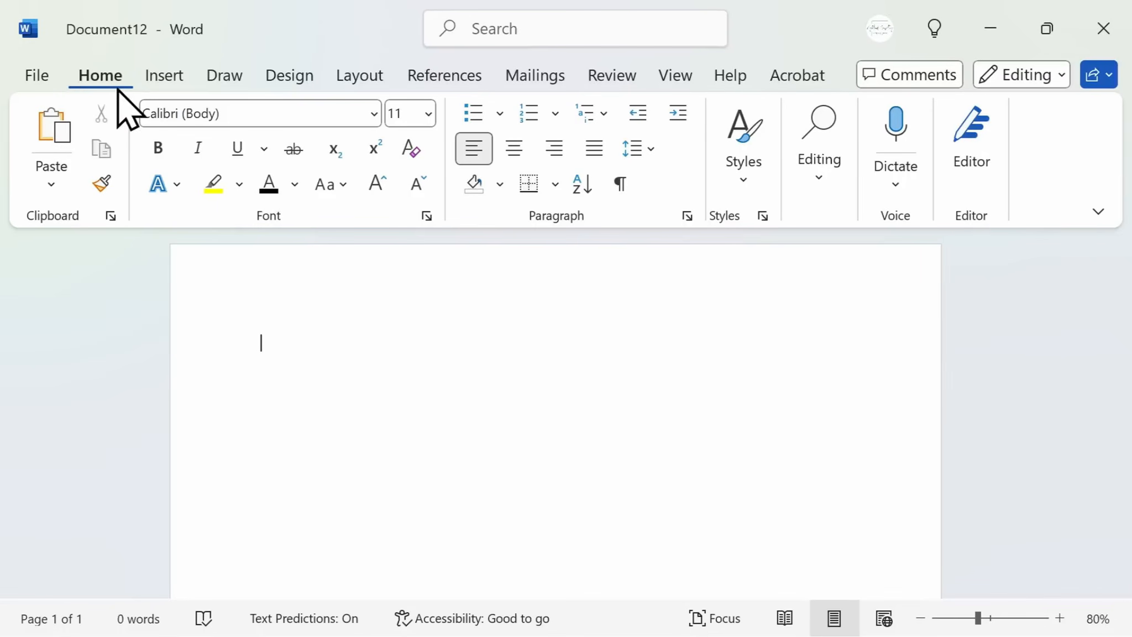
Paste the text about the most common uses of Microsoft Word into the blank document
type("The most common uses of Microsoft Word include:  Writing and Editing Documents: Creating text documents like reports, letters, essays, resumes, and cover letters is one of the most frequent uses.  Formatting Text: People often use Word for formatting documents by adjusting fonts, sizes, colors, and paragraph spacing to make content more readable and visually appealing.  Creating Templates: Word is commonly used for designing templates for documents such as business reports, invoices, newsletters, and brochures.  Collaboration: Word is used for collaboration, with features like track changes, comments, and version control, making it ideal for group editing.  Creating Tables: Users frequently create tables to organize data or information.")
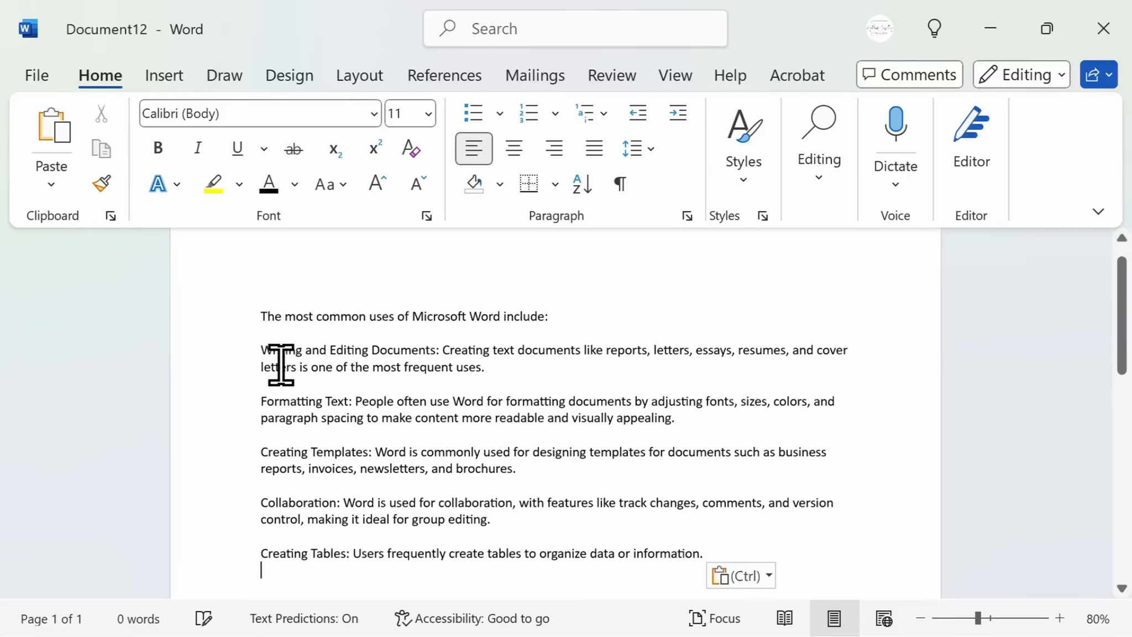
scroll(232, 373, "up", 1)
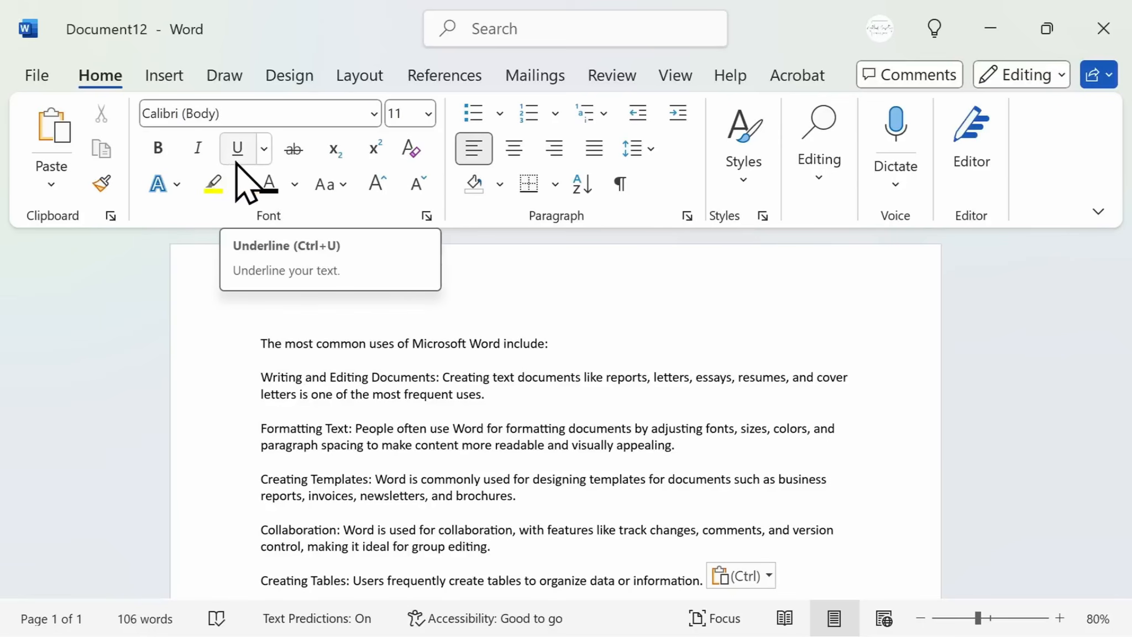
Browse the available fonts in the font list without choosing one
left_click(374, 116)
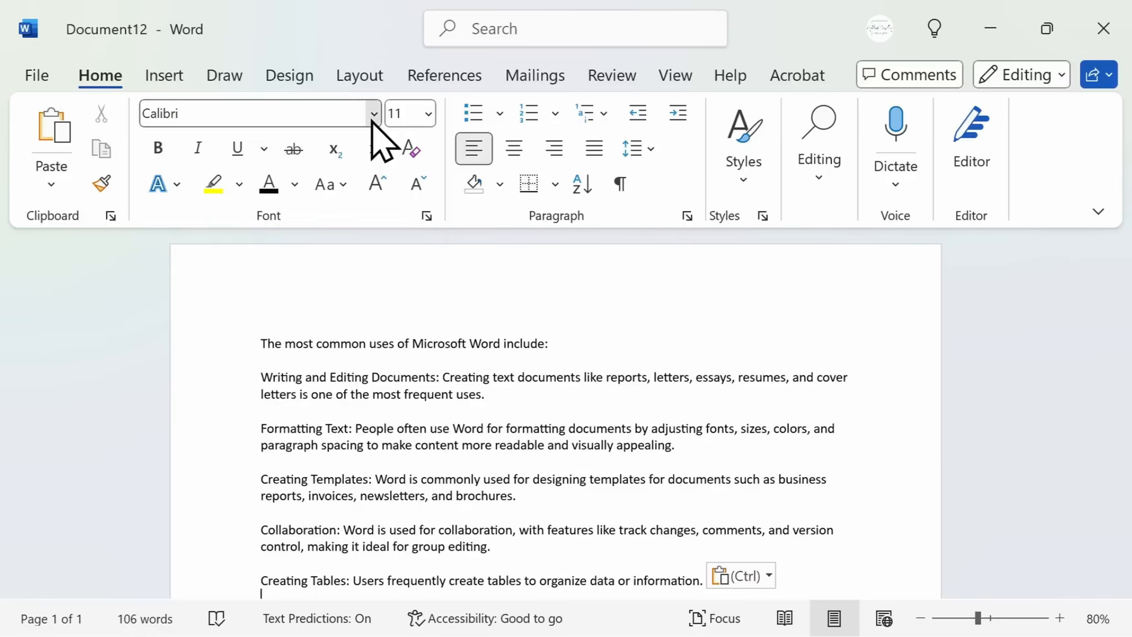
scroll(354, 336, "down", 4)
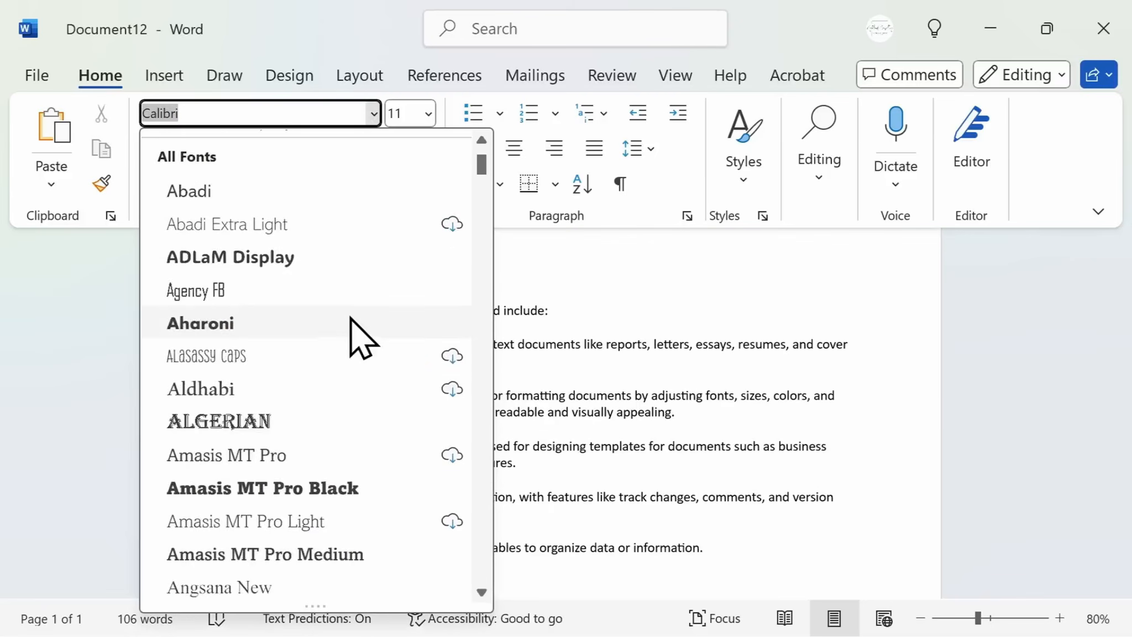
scroll(353, 327, "down", 3)
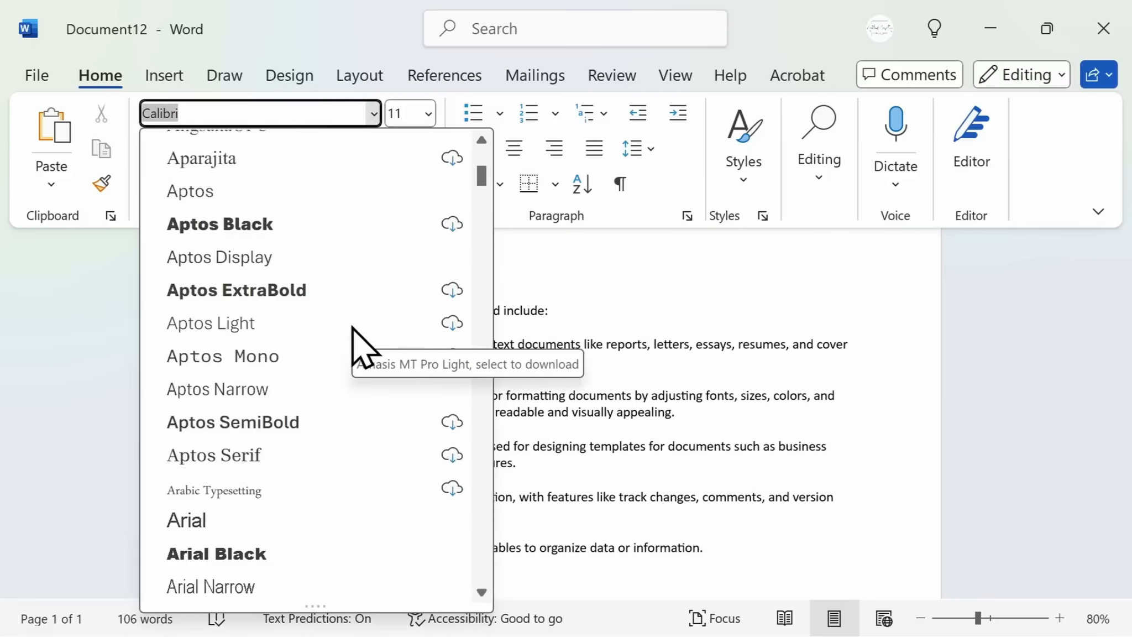
scroll(353, 327, "down", 3)
scroll(353, 340, "down", 1)
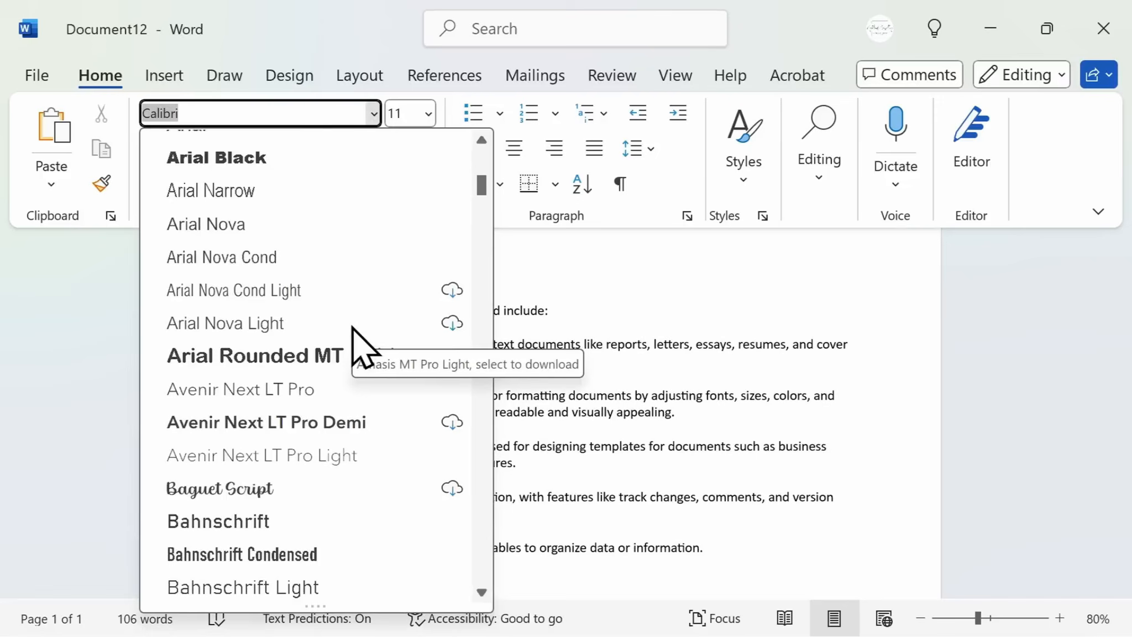
scroll(354, 339, "up", 6)
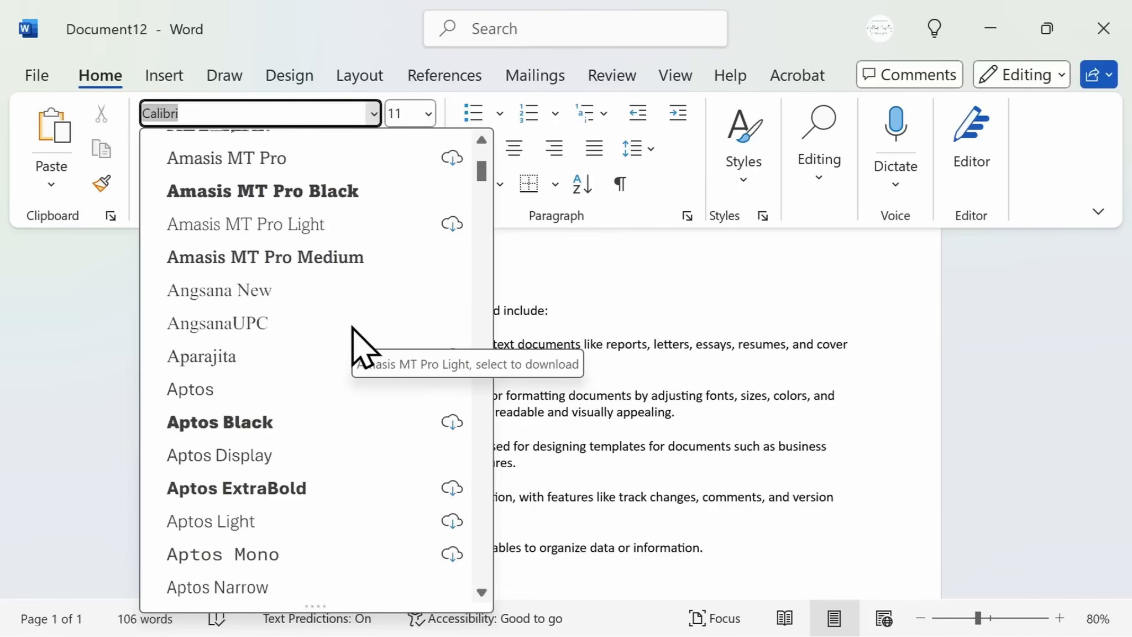
scroll(352, 327, "up", 5)
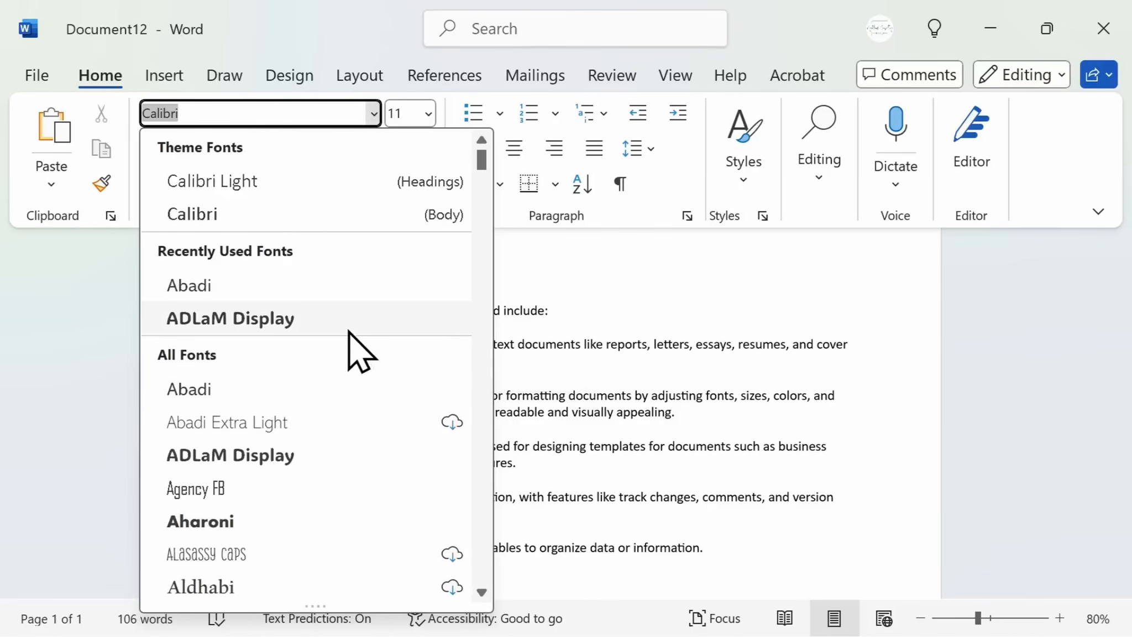
left_click(84, 308)
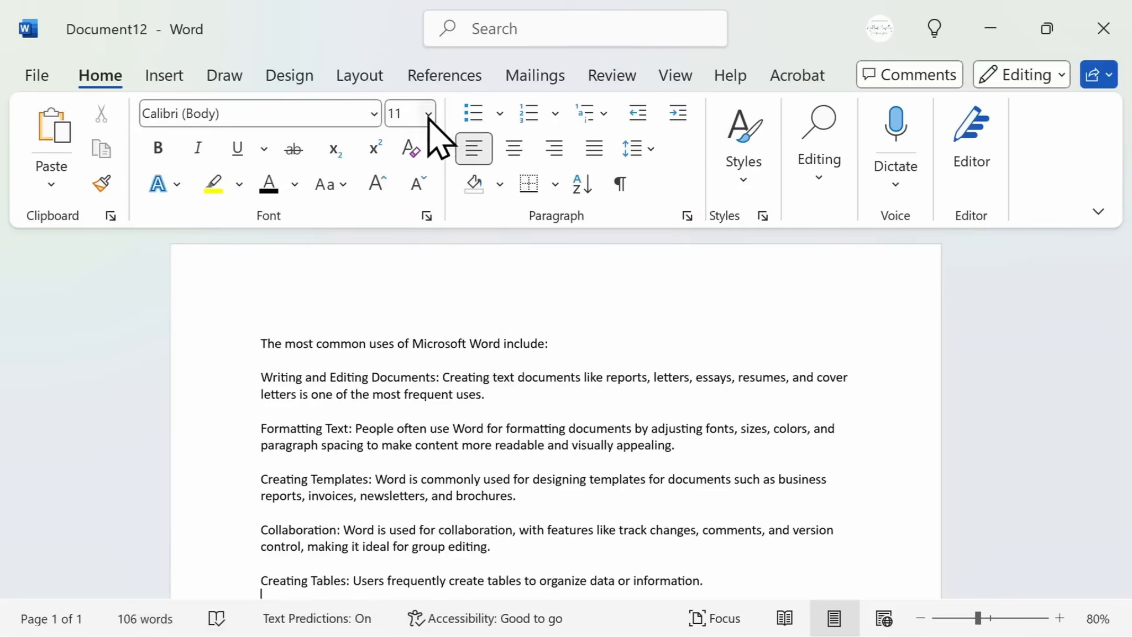
Examine the font size, text effects, highlight colour and font colour options
left_click(429, 115)
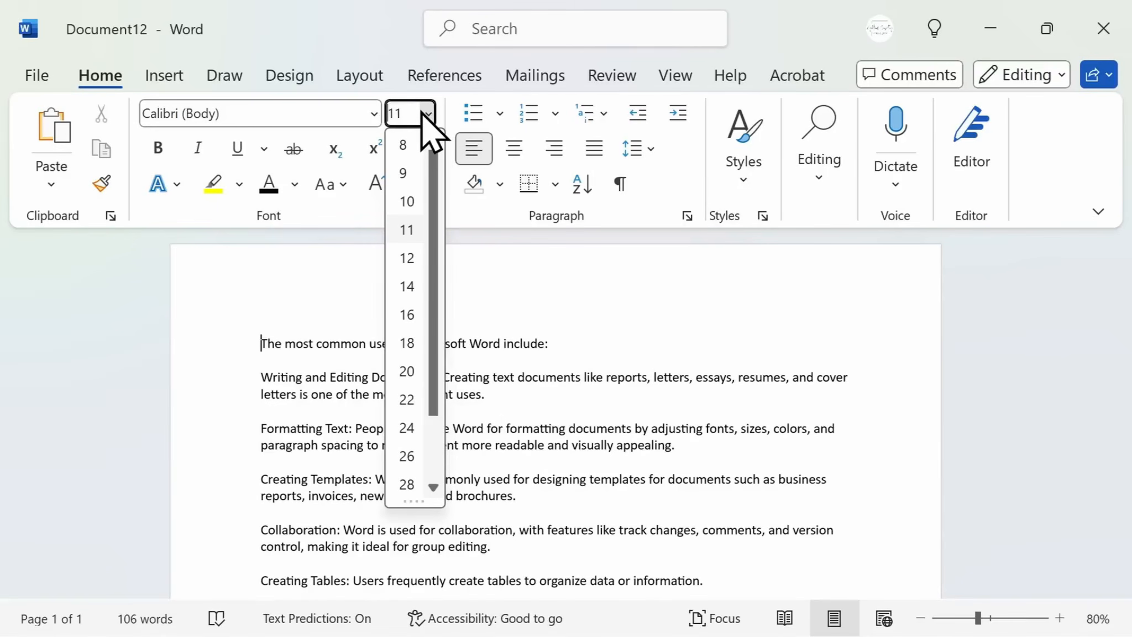
left_click(180, 187)
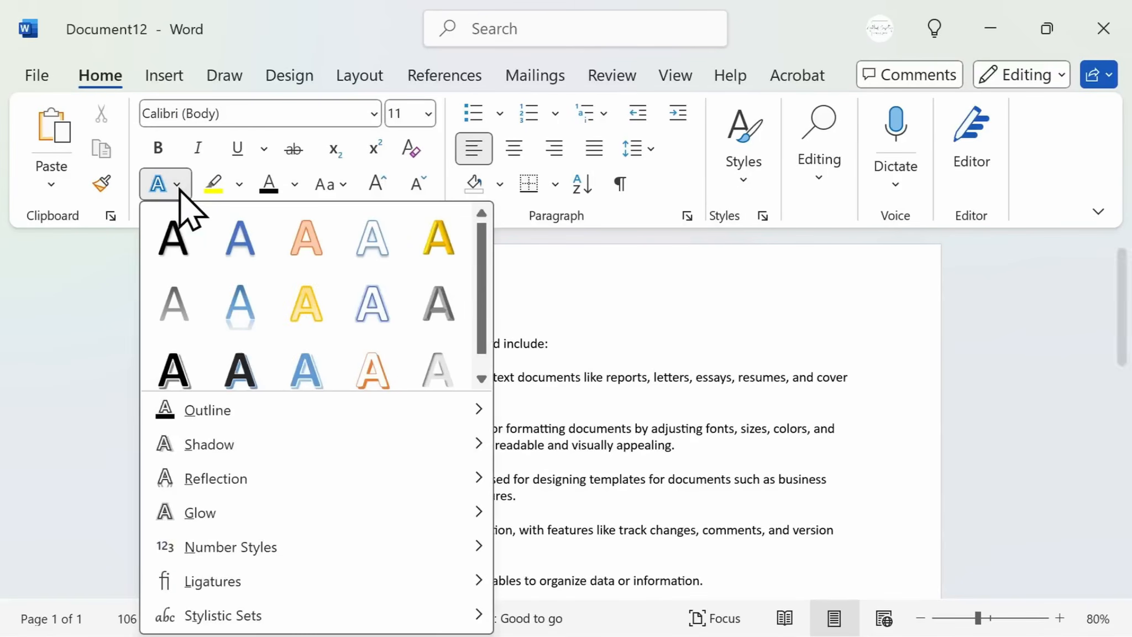
left_click(240, 185)
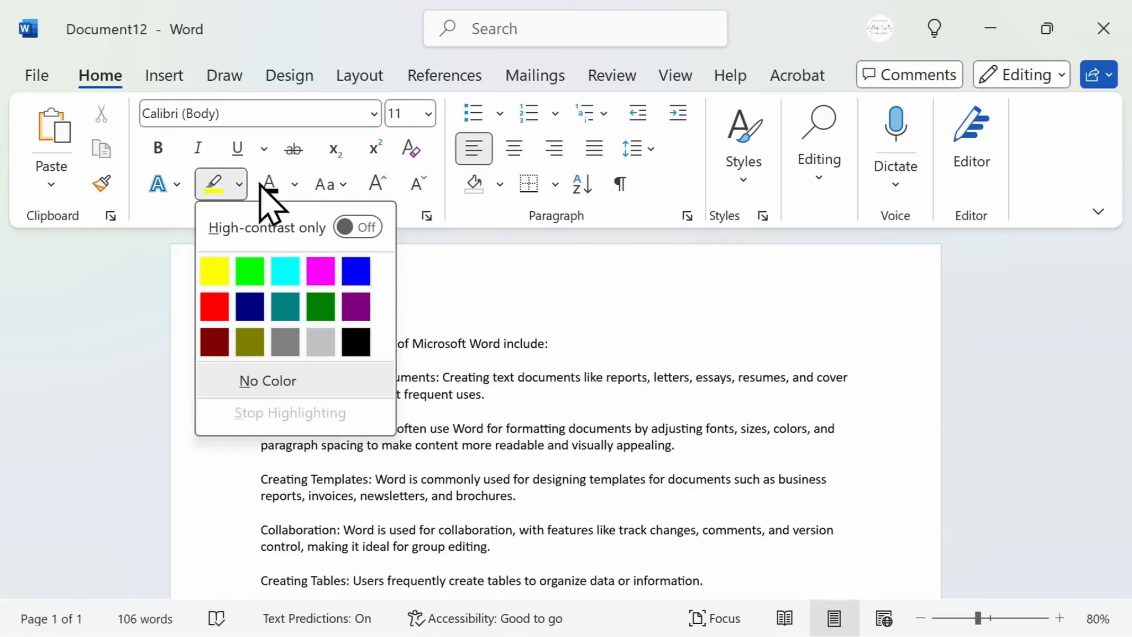
left_click(294, 186)
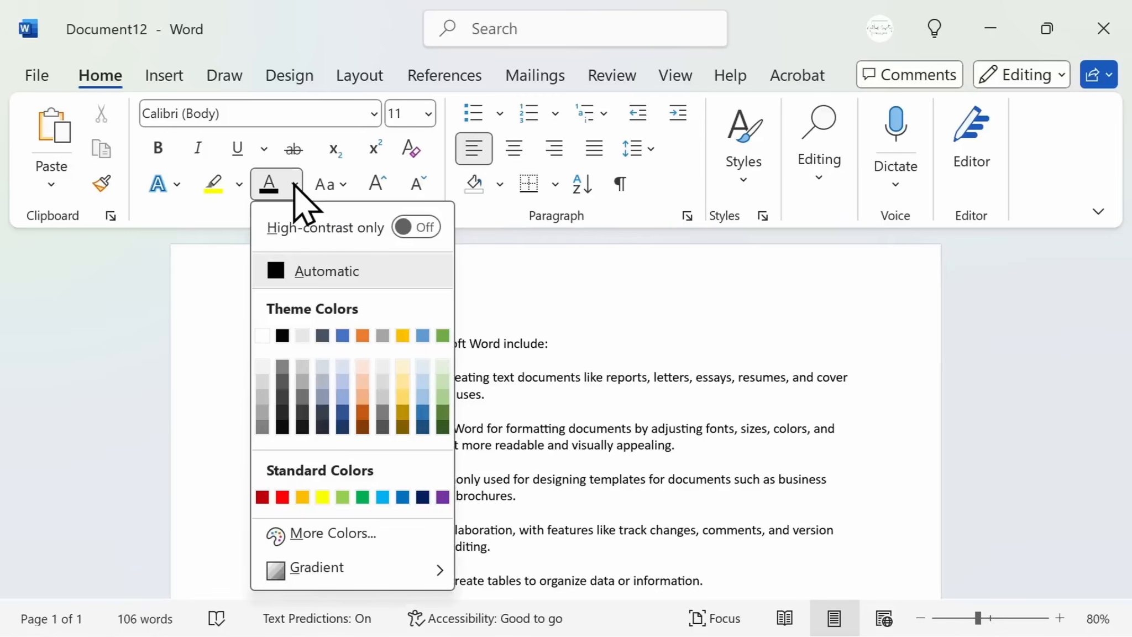
left_click(558, 345)
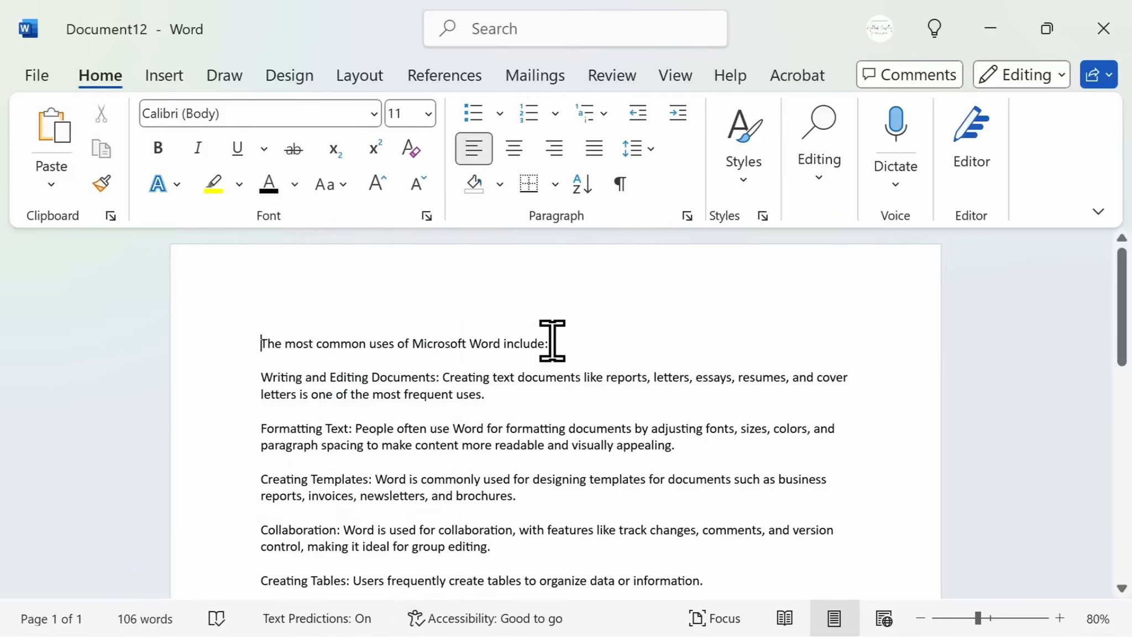
Apply strikethrough to the first line and then remove it again
left_click_drag(559, 343, 261, 342)
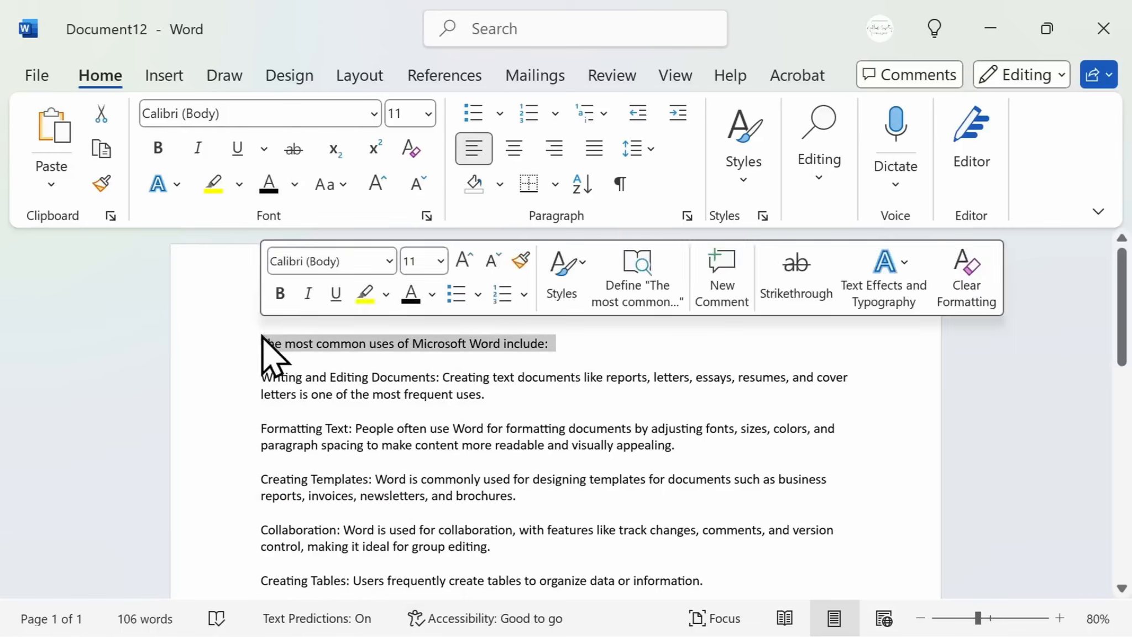
left_click(298, 154)
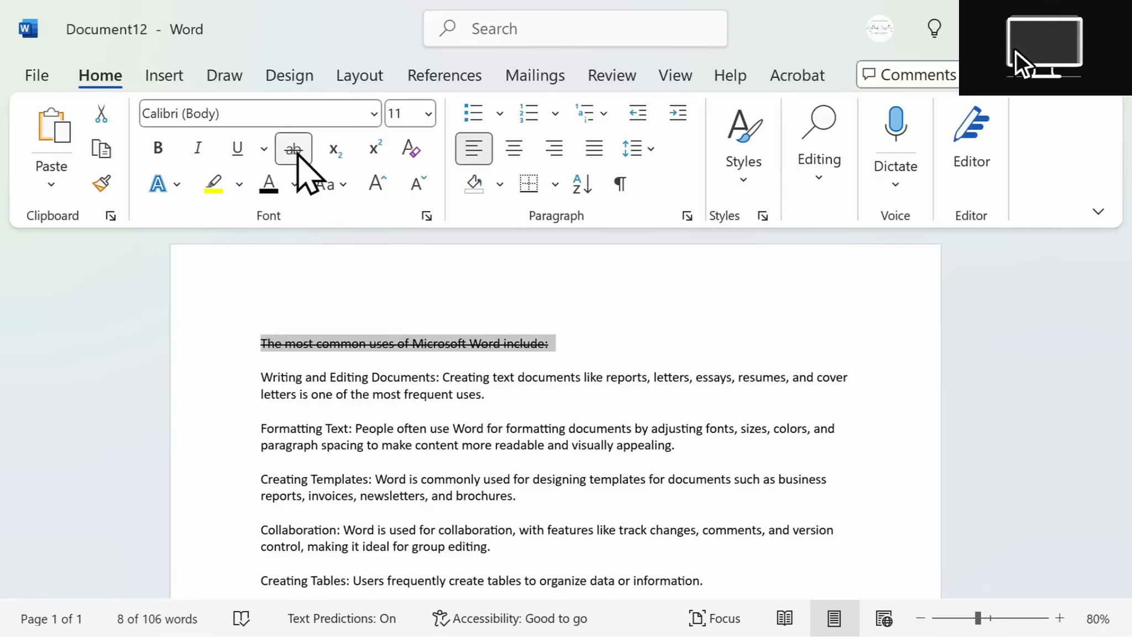
left_click(297, 154)
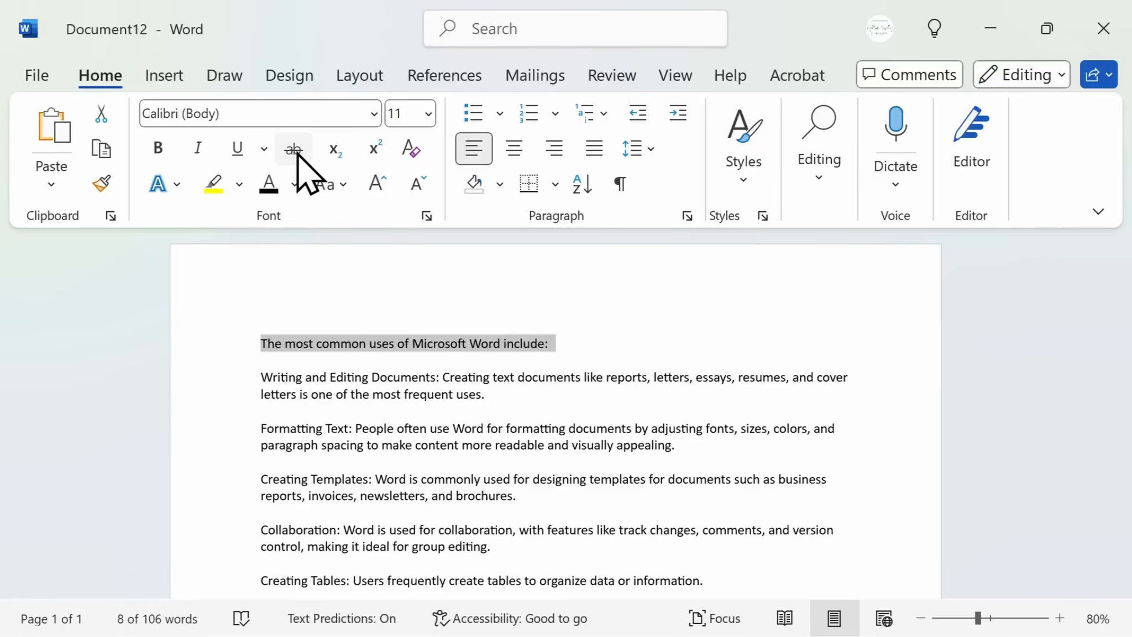
key("Right")
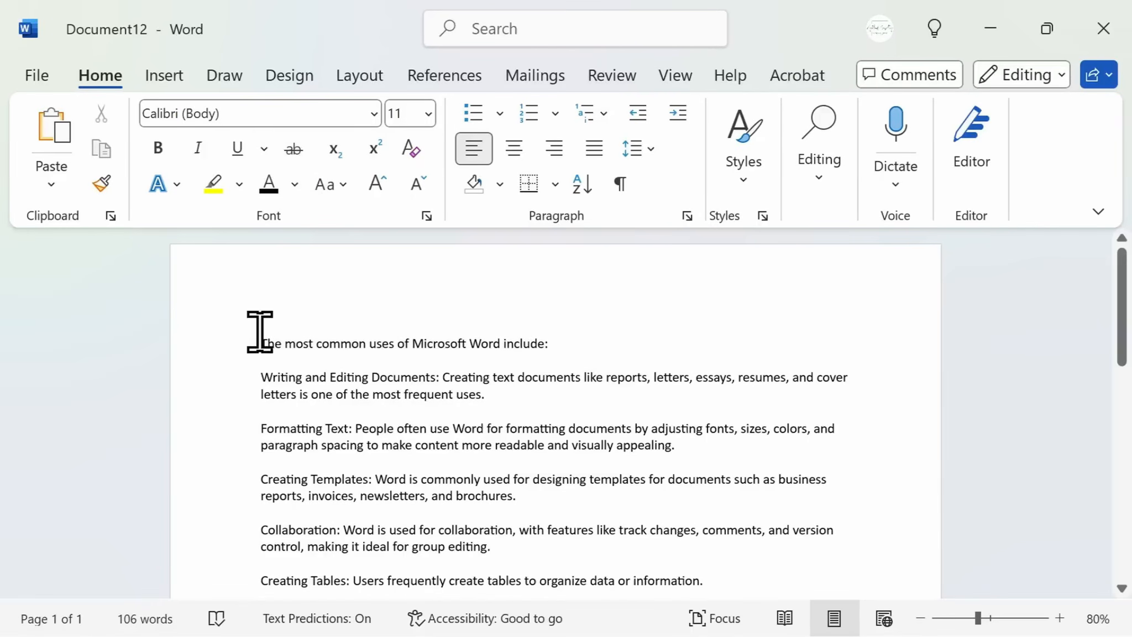
Set the first line "The most common uses of Microsoft Word include:" to Abadi font and bold
left_click_drag(263, 343, 561, 349)
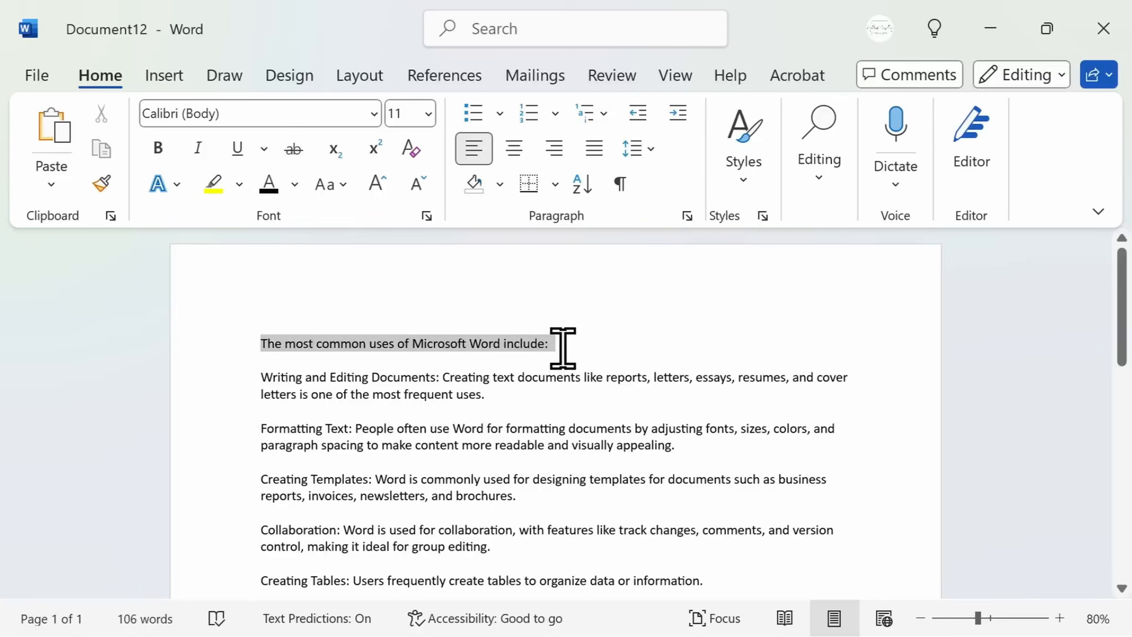
left_click(375, 115)
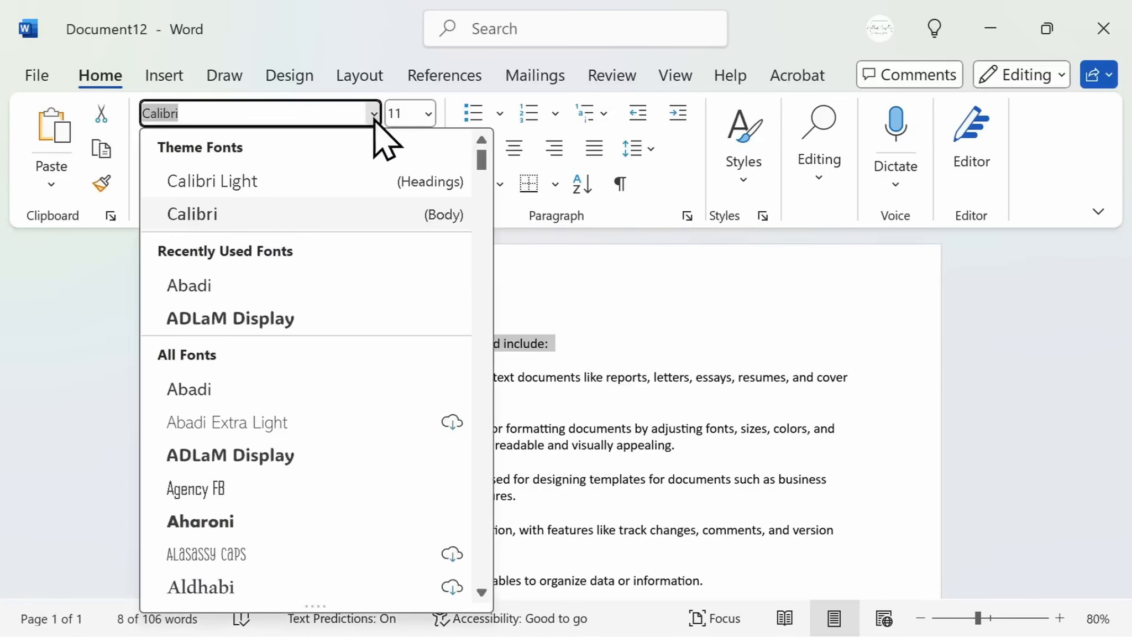
left_click(340, 283)
left_click(166, 156)
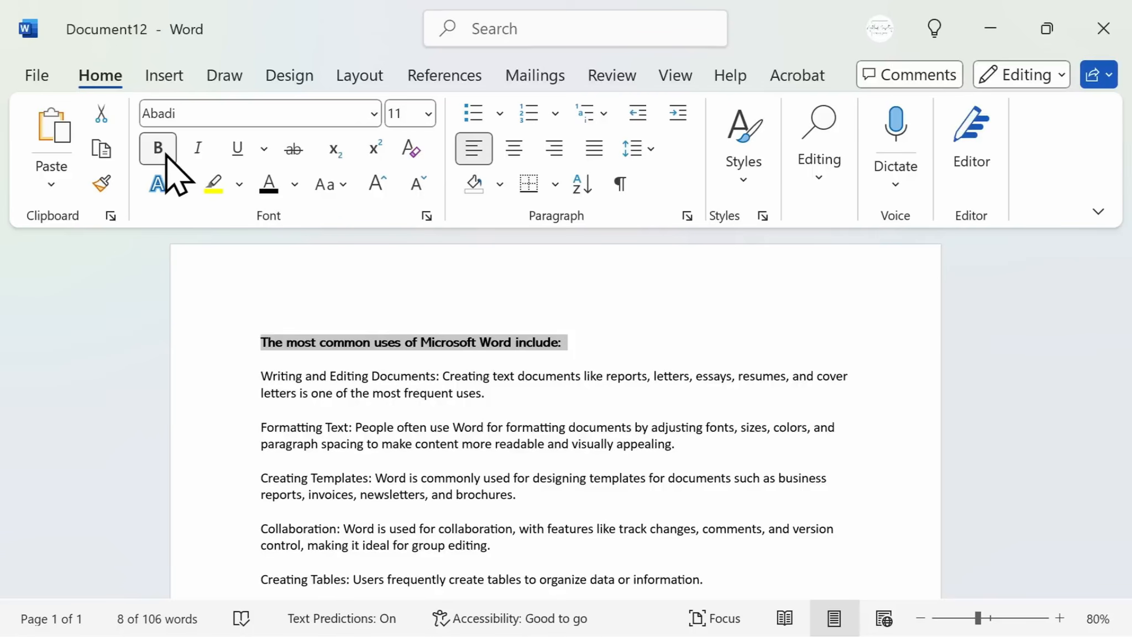
Use Format Painter to copy the first line's formatting onto each topic label, from Writing and Editing Documents to Creating Tables
left_click(102, 185)
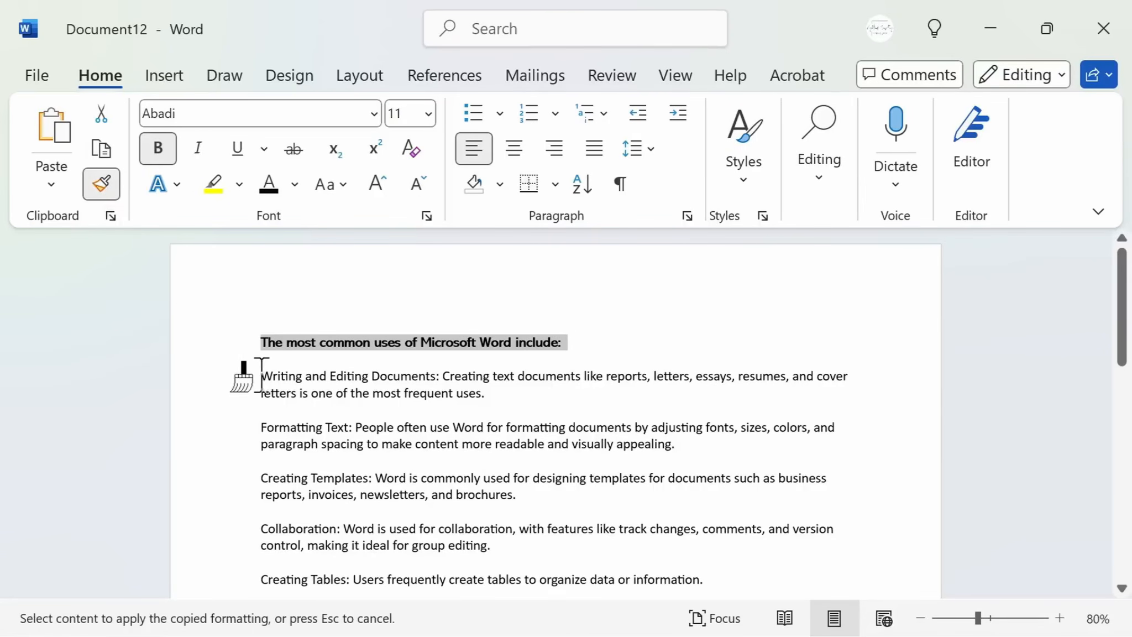
left_click_drag(261, 374, 446, 377)
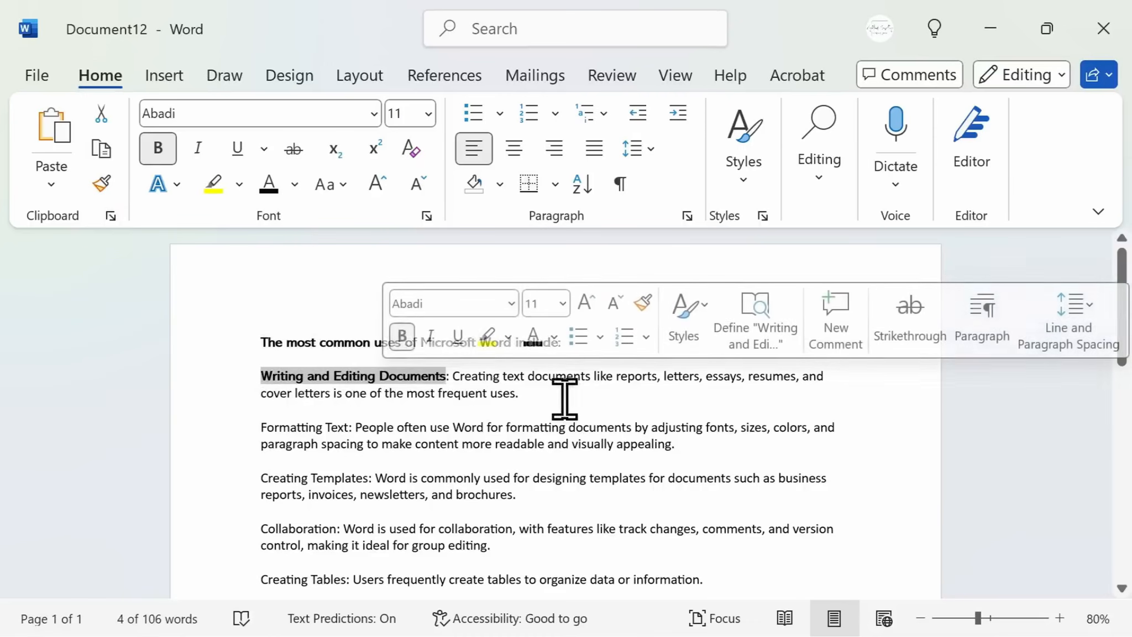
left_click(105, 191)
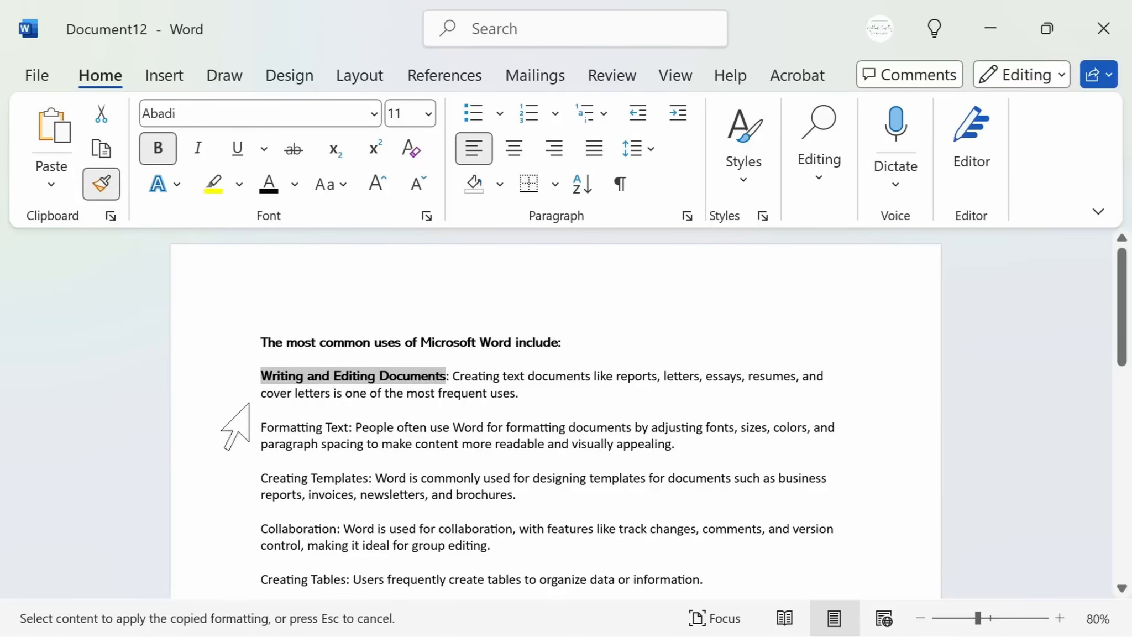
left_click_drag(262, 427, 360, 427)
left_click_drag(261, 477, 380, 479)
left_click_drag(259, 524, 344, 526)
left_click_drag(261, 578, 556, 583)
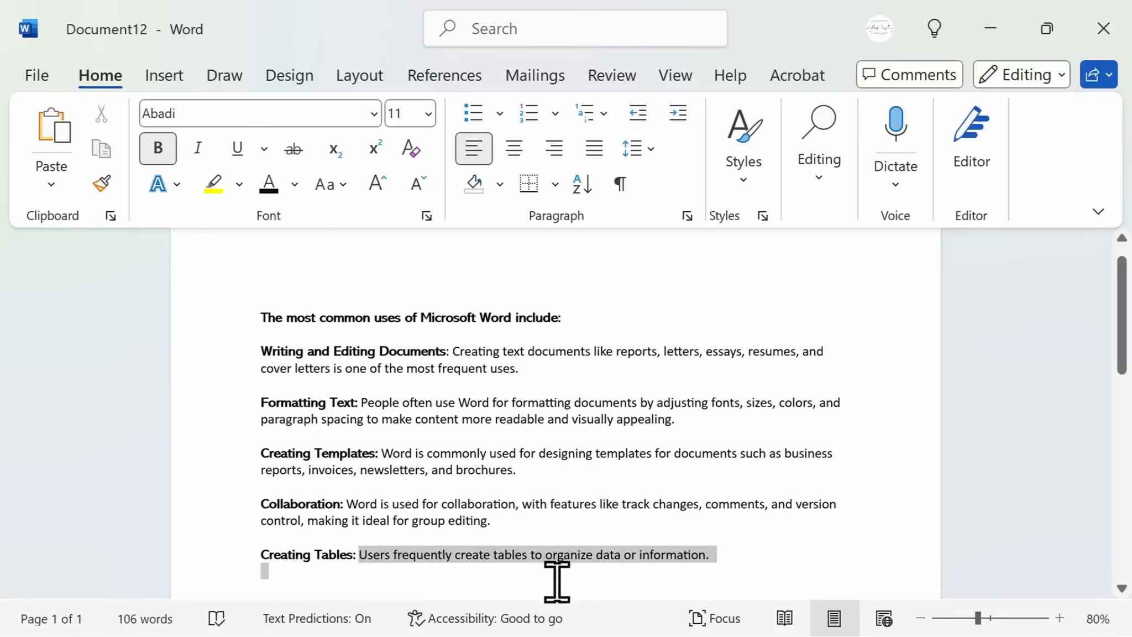
Select the five topic paragraphs and try right, centre and left alignment on them
scroll(763, 530, "down", 2)
left_click_drag(785, 488, 790, 485)
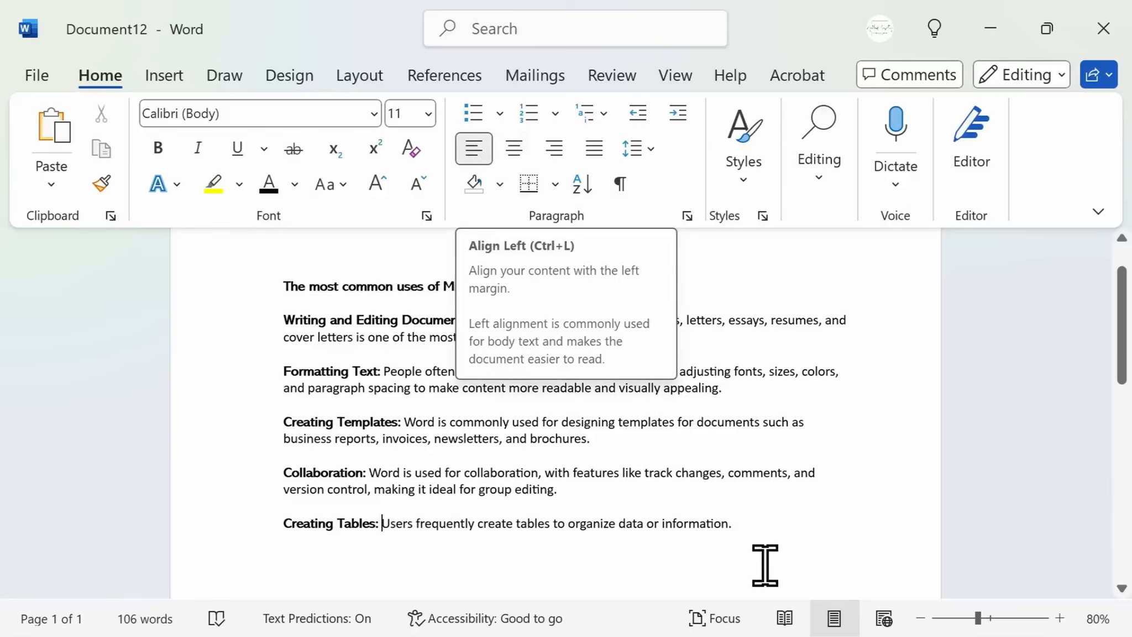
left_click_drag(763, 564, 273, 323)
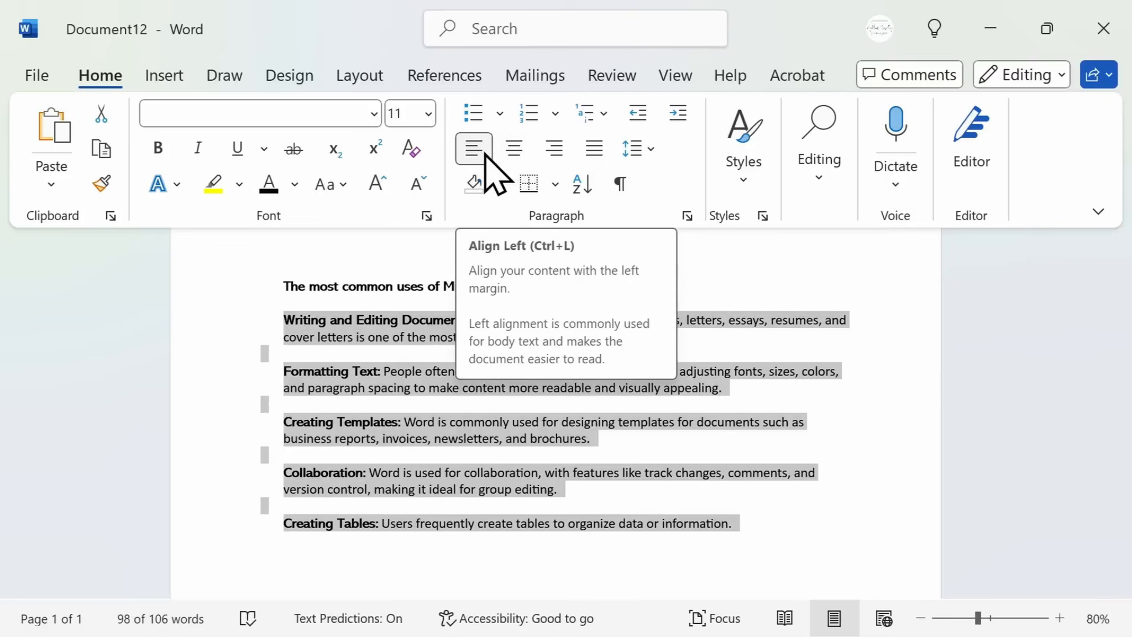
left_click(554, 149)
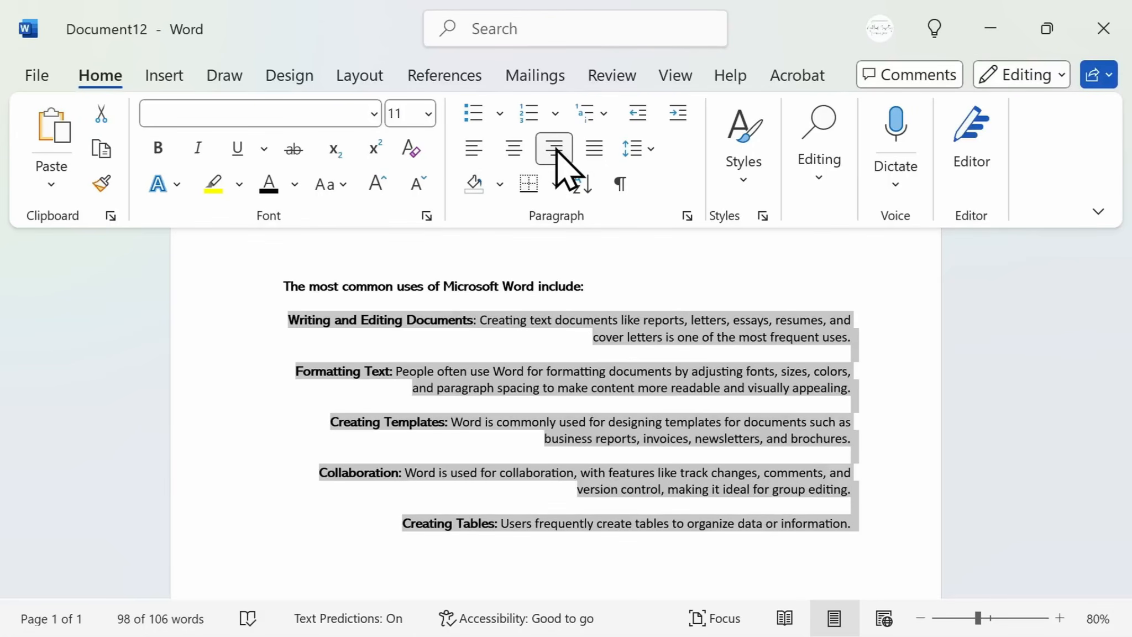
left_click(514, 145)
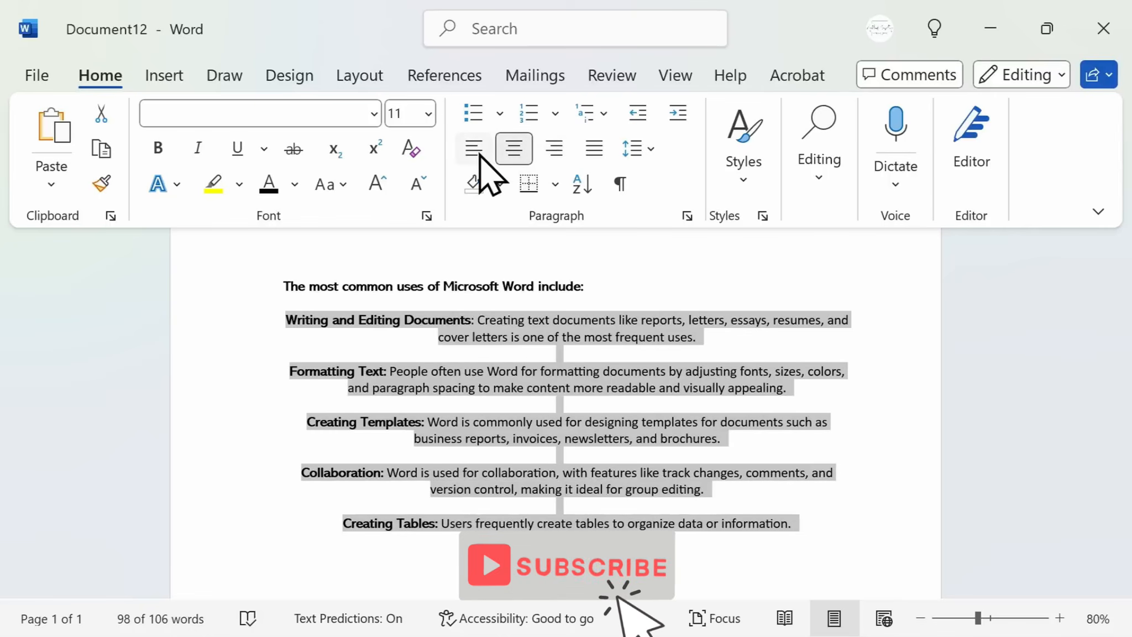
left_click(479, 156)
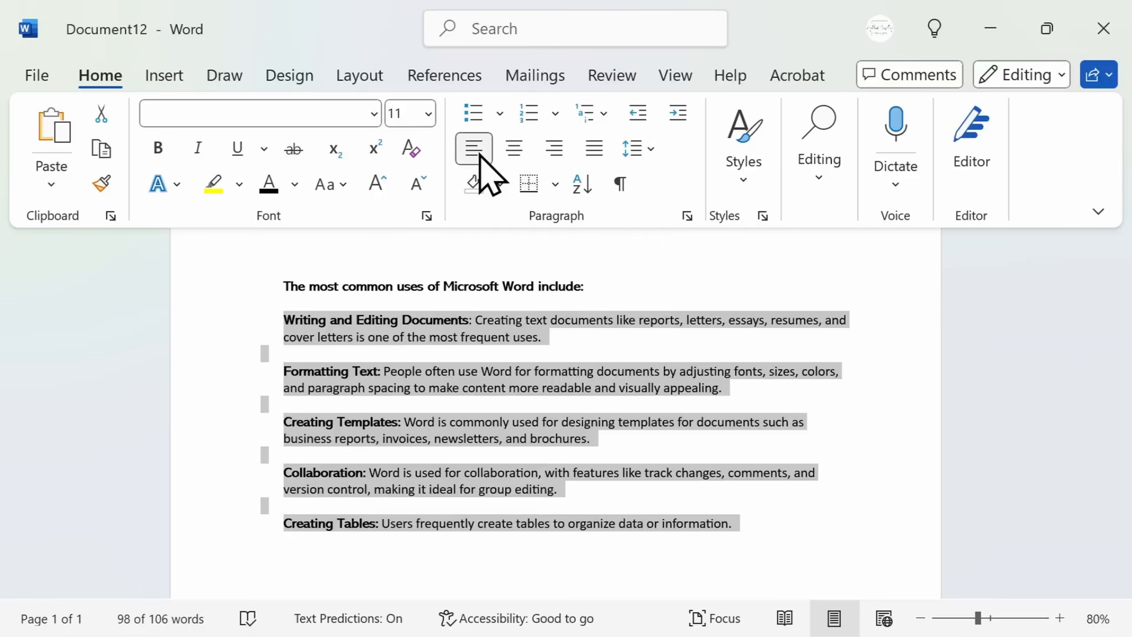
Turn the five selected topic paragraphs into a numbered list using the 1., 2., 3. format
left_click(499, 114)
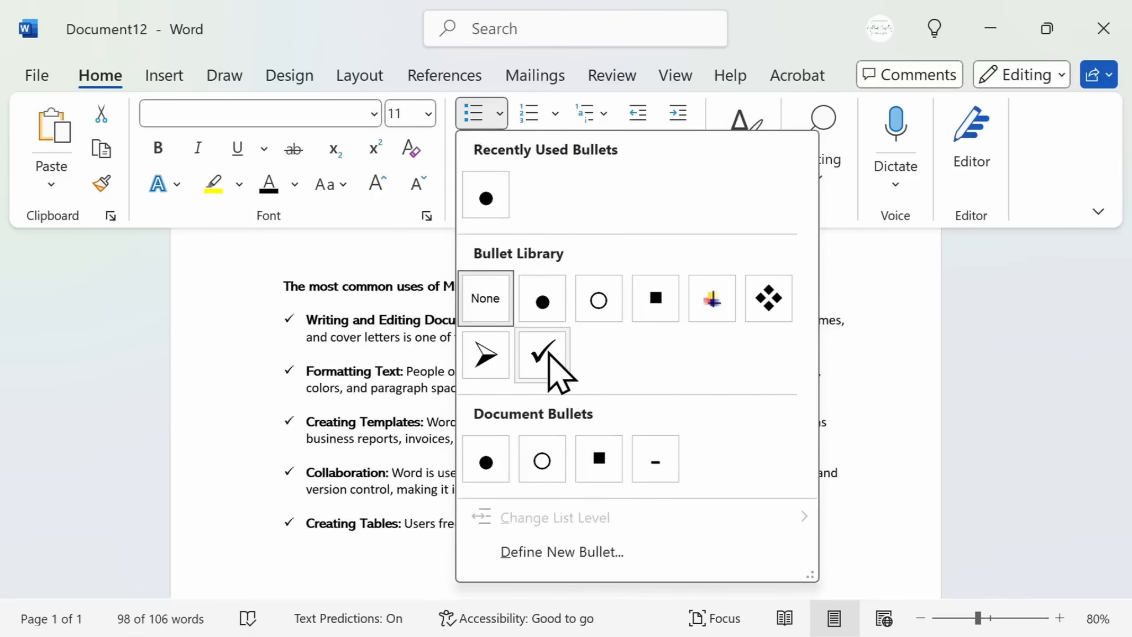
left_click(555, 114)
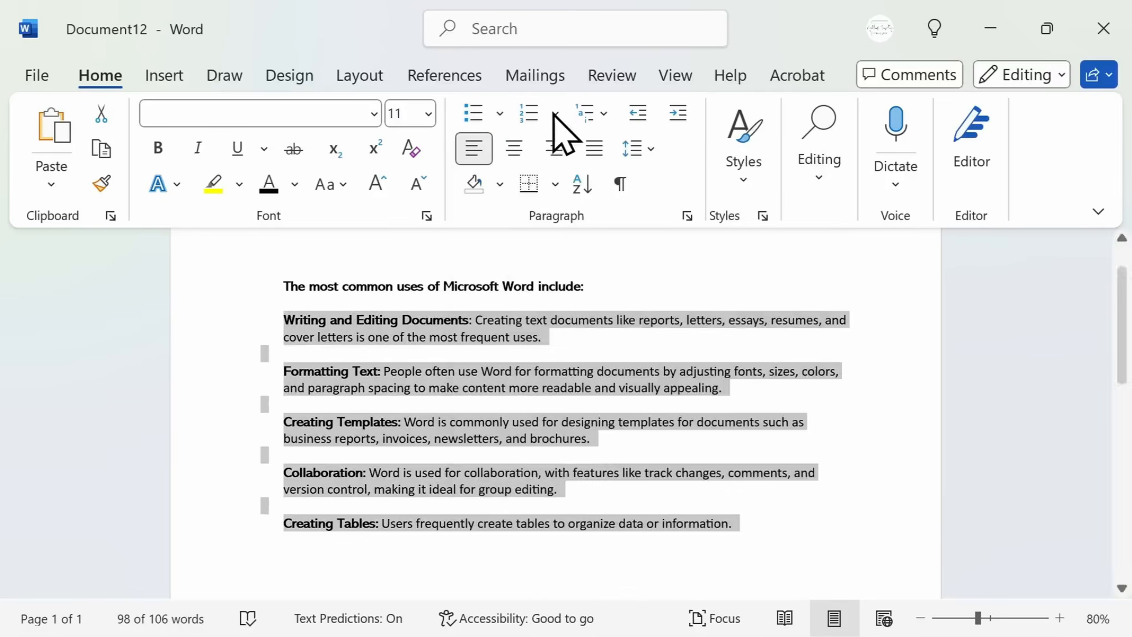
left_click(555, 114)
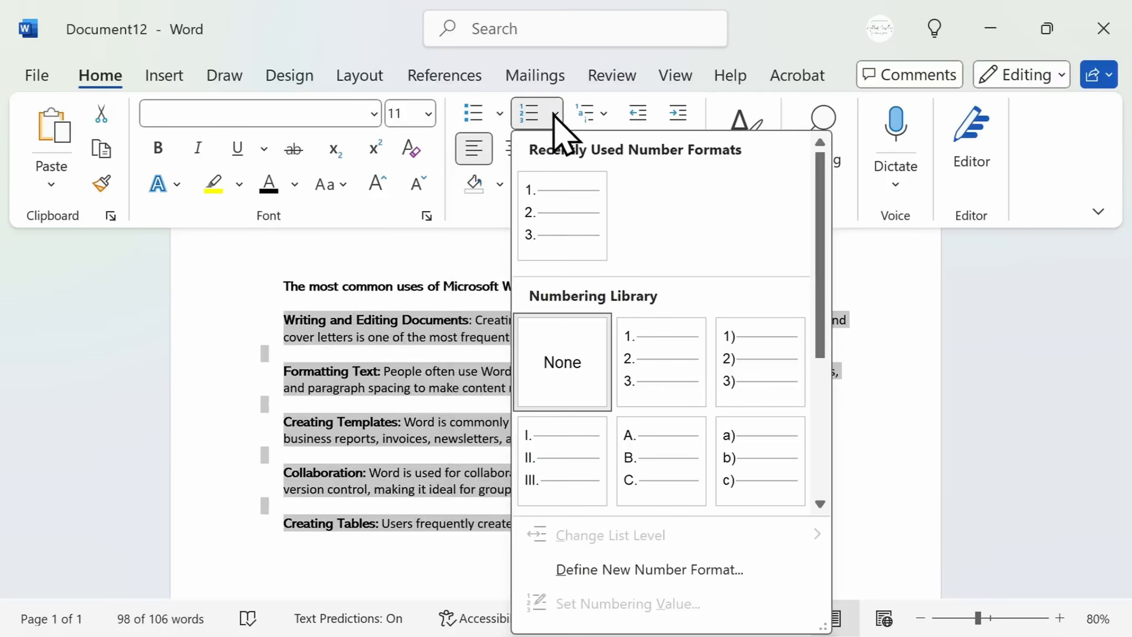
left_click(568, 215)
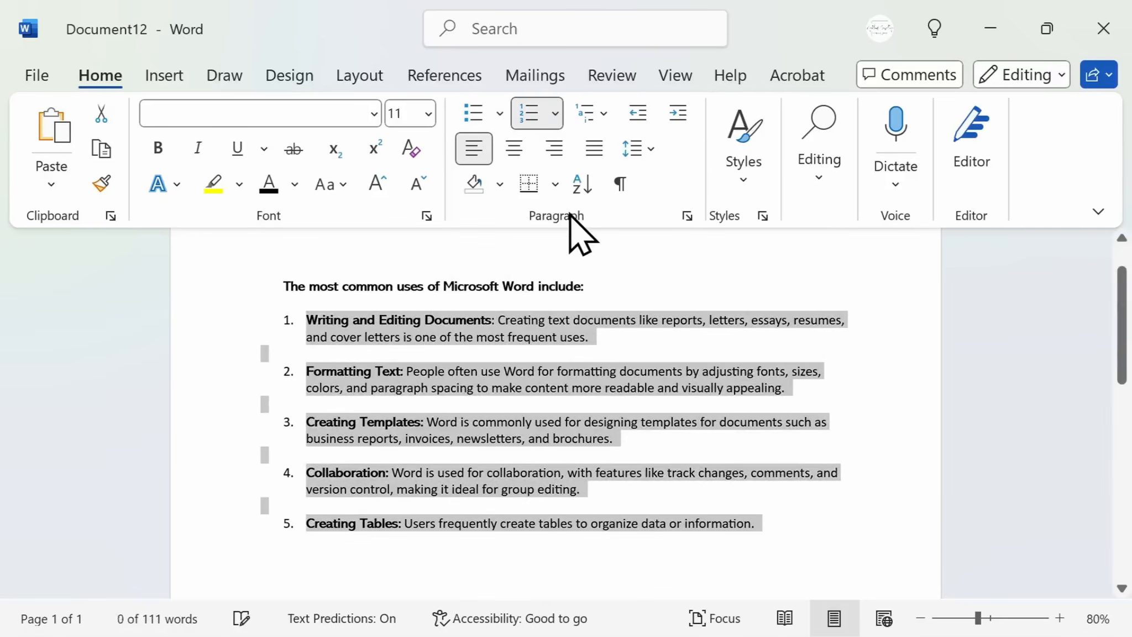
Browse the multilevel list styles for the numbered list without applying one
left_click(604, 114)
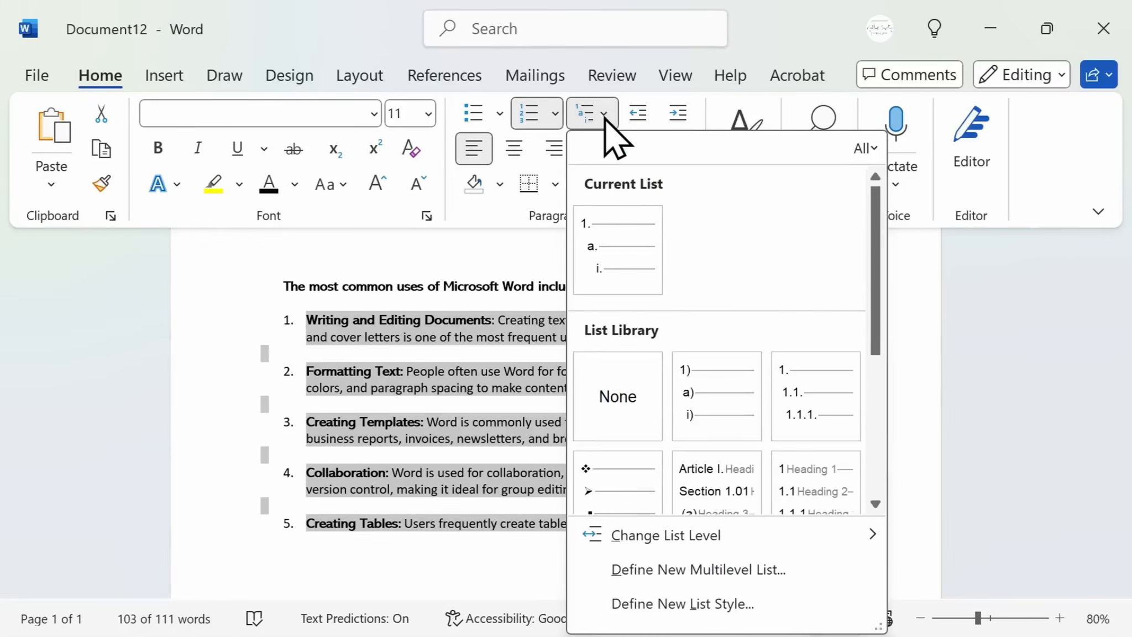
scroll(755, 302, "down", 5)
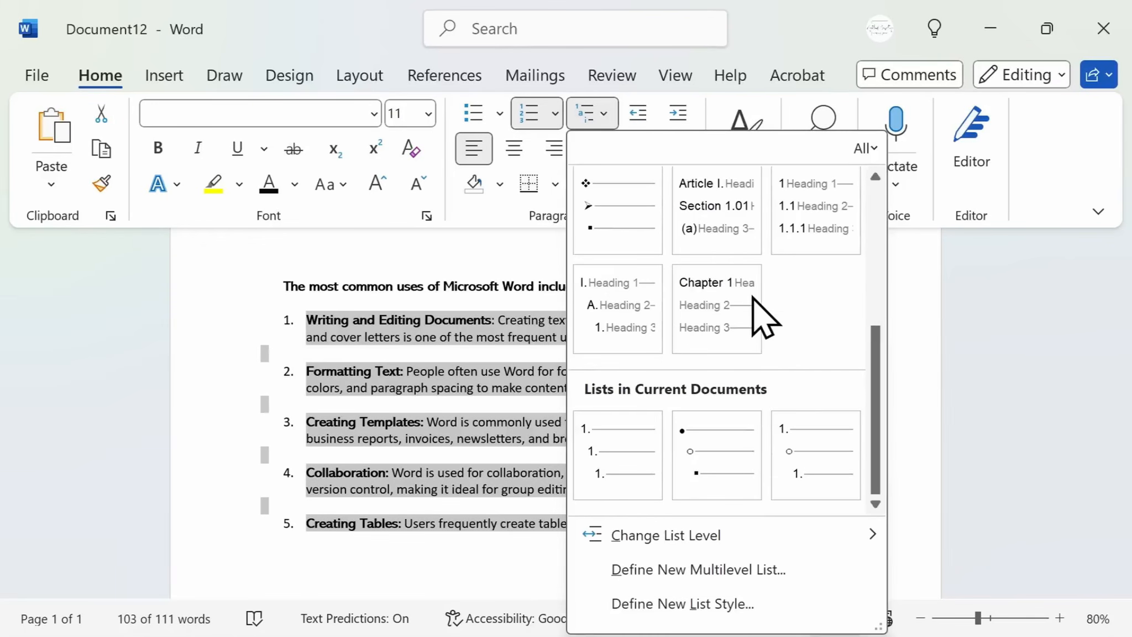
scroll(753, 295, "up", 5)
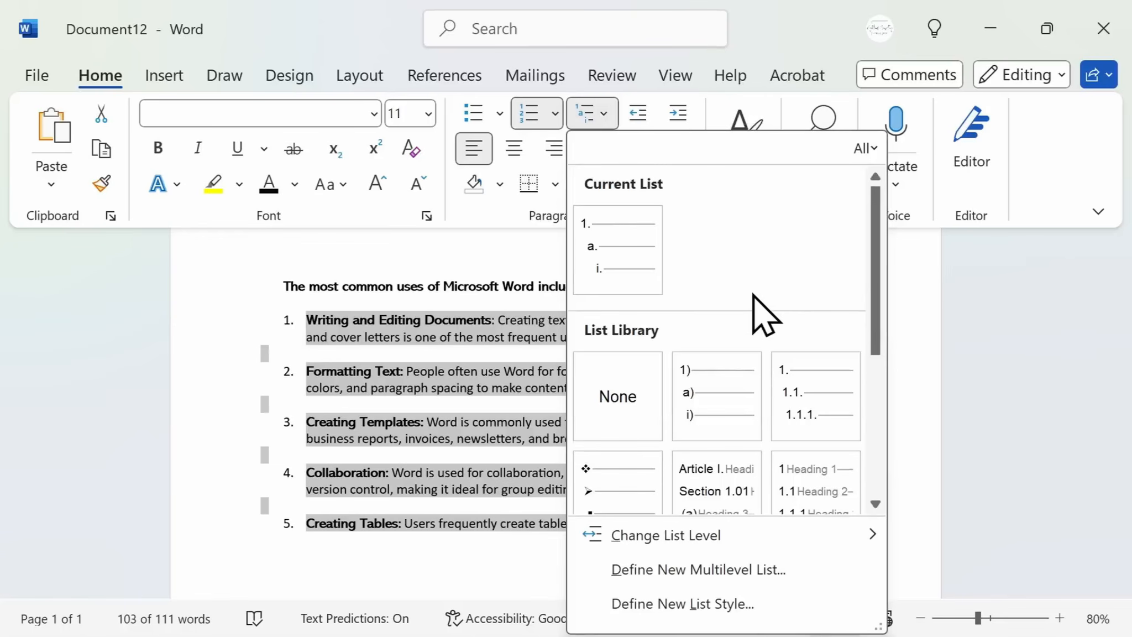
mouse_move(644, 275)
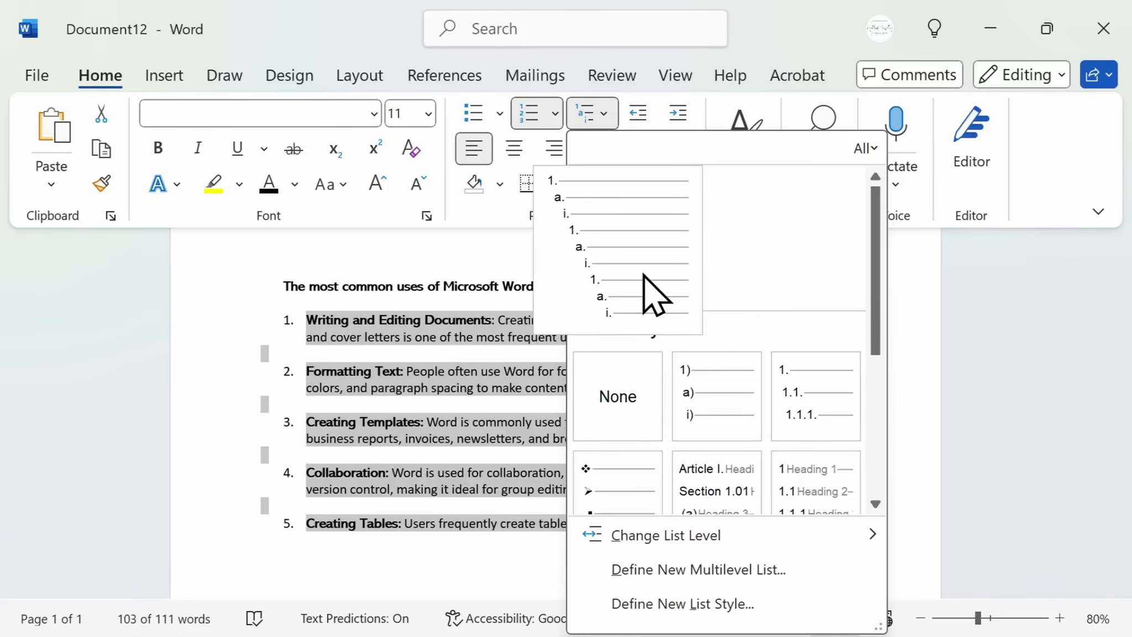
left_click(278, 280)
left_click(288, 254)
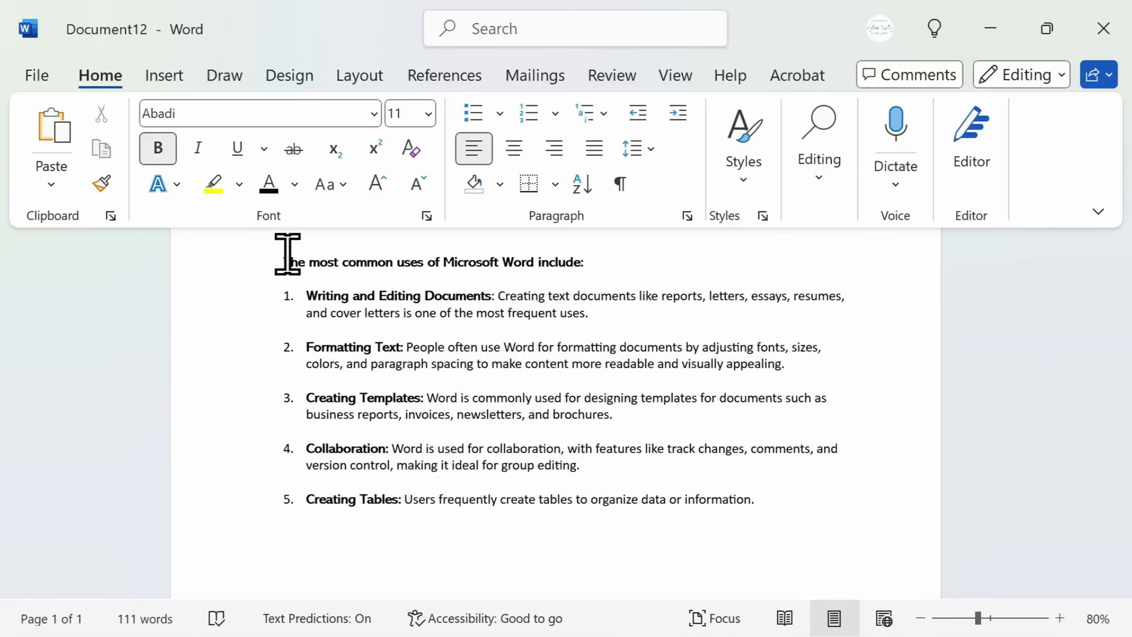
Replace all occurrences of "Word" with "Microsoft Word" throughout the document
left_click(497, 29)
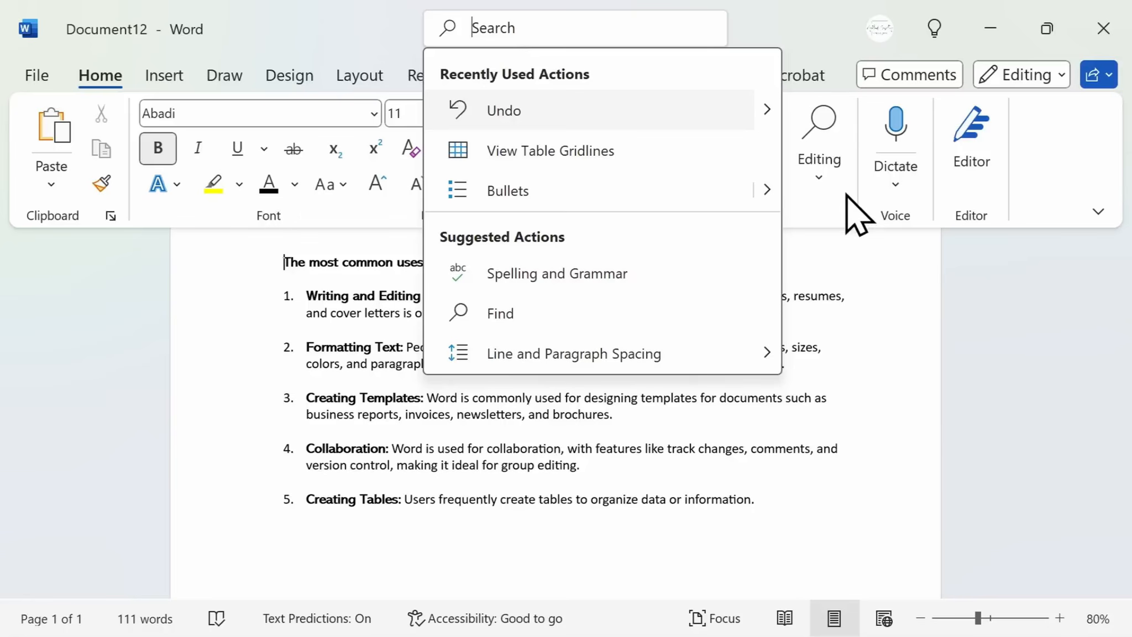
left_click(828, 193)
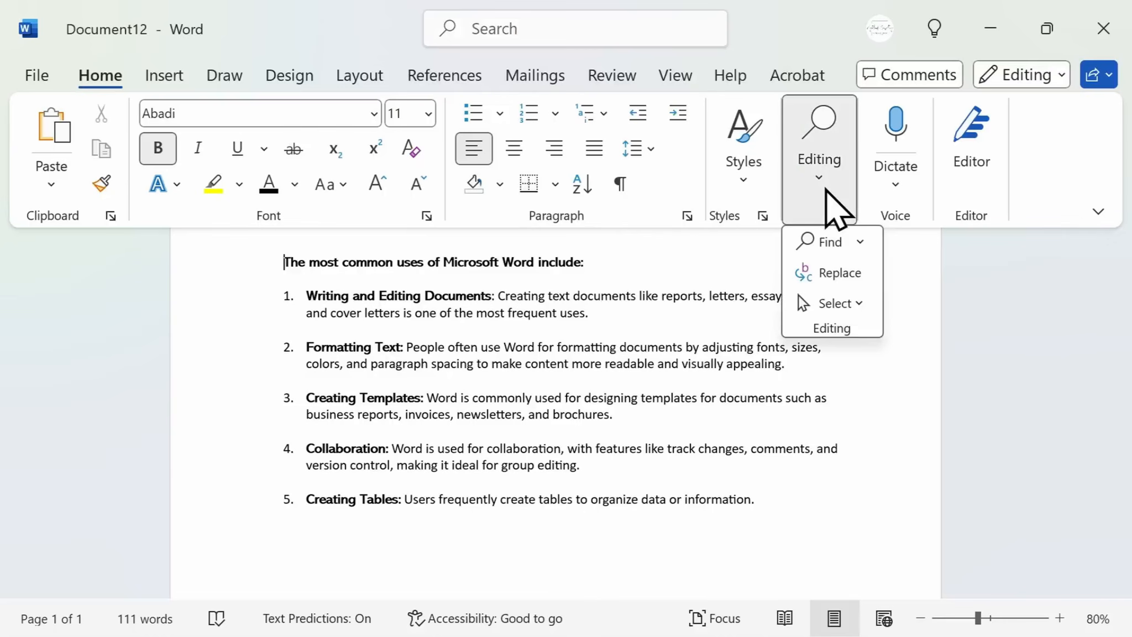
left_click(829, 273)
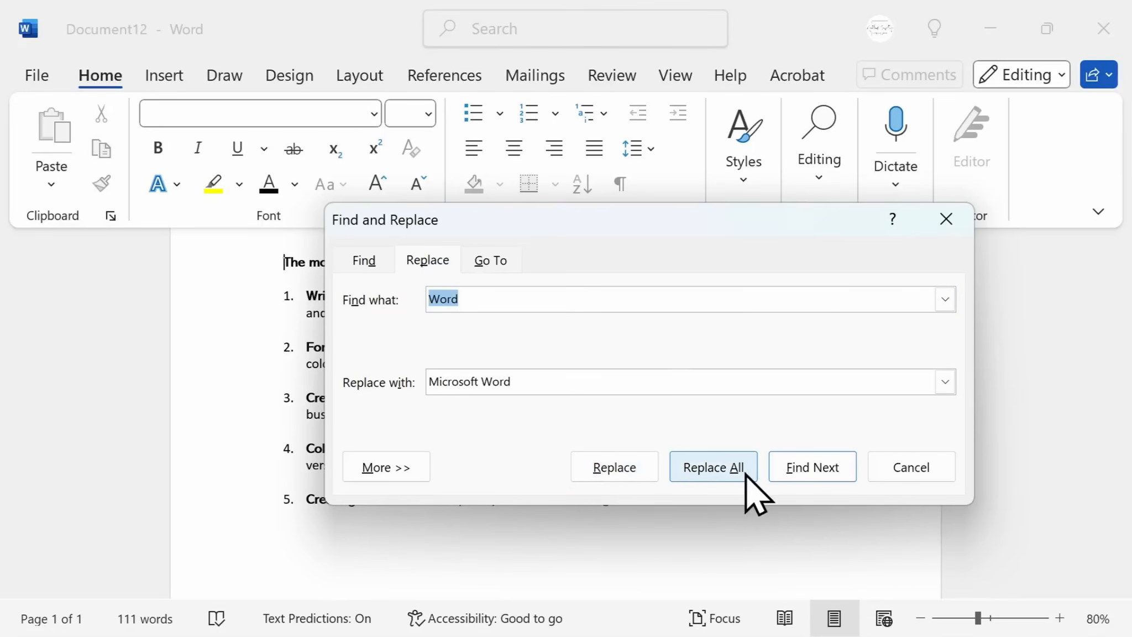
left_click(709, 473)
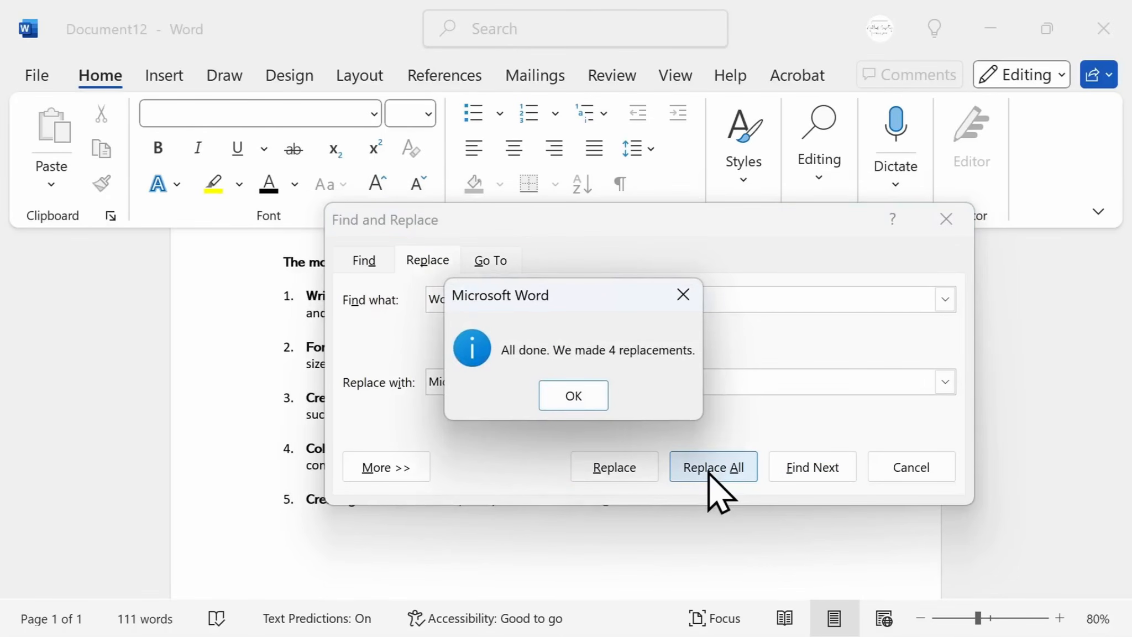
key("Return")
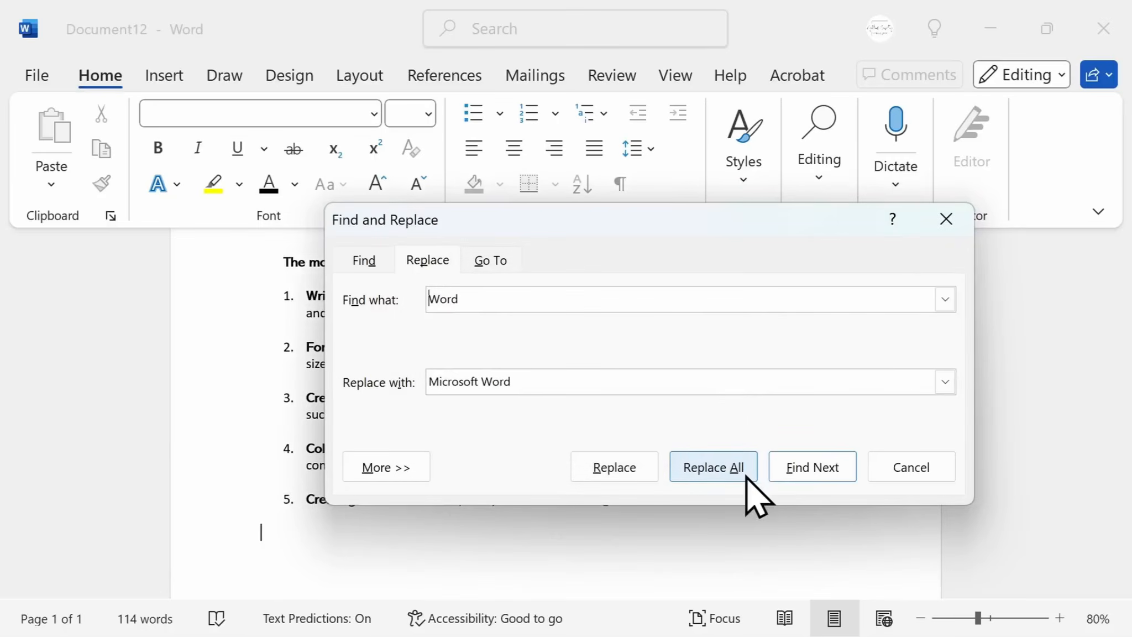
left_click(946, 219)
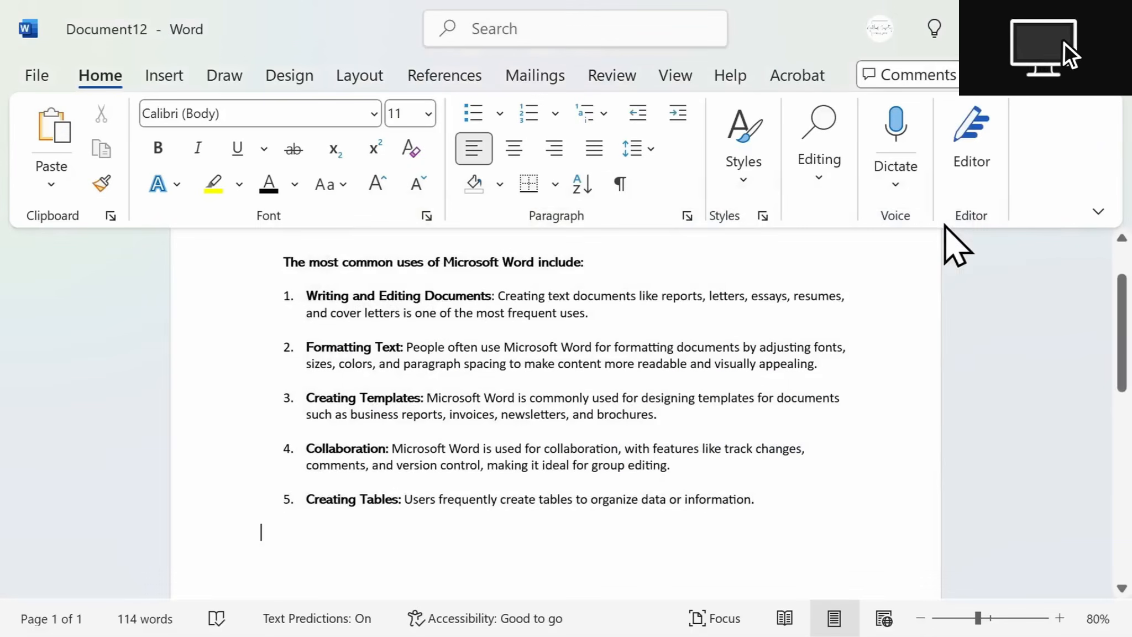
Dictate a sentence below the list with Dictate, then delete the dictated paragraph
left_click(897, 185)
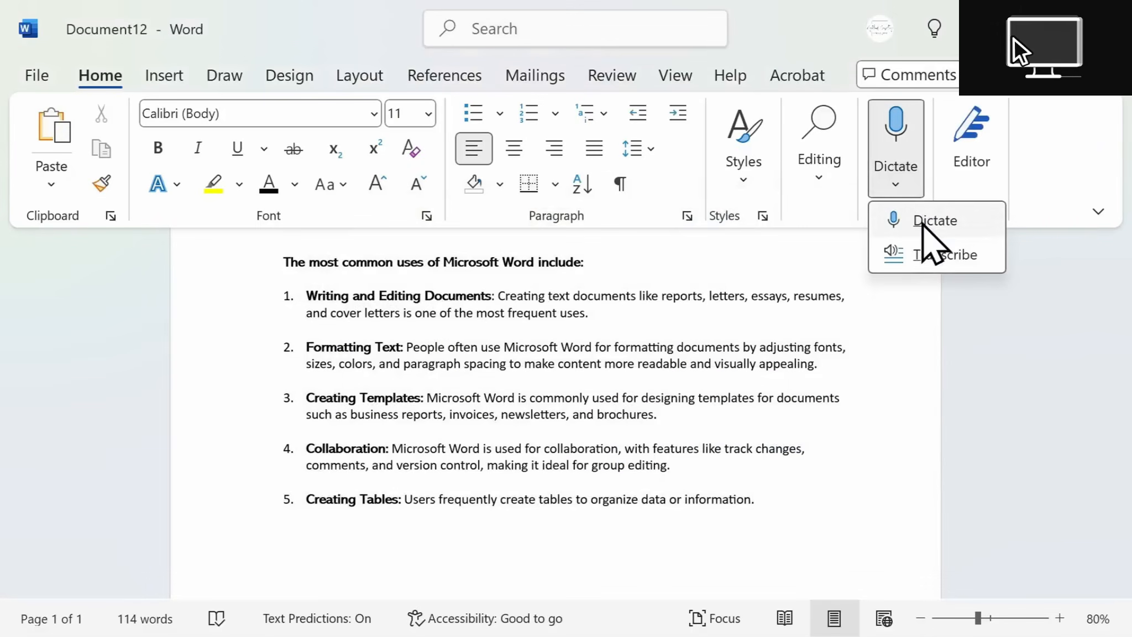
left_click(927, 223)
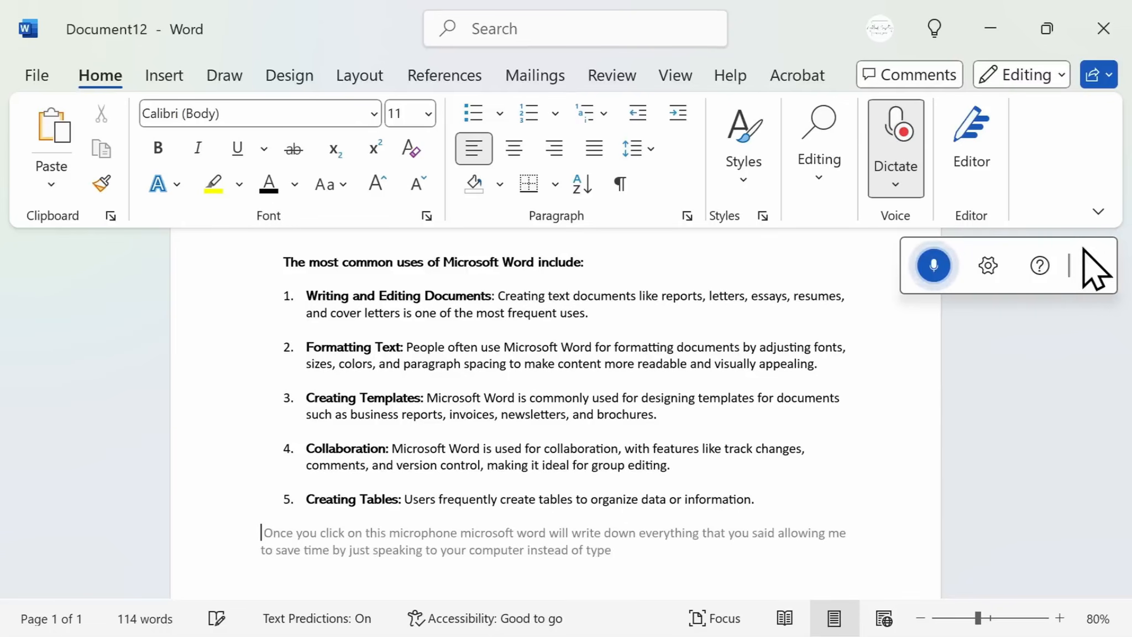
left_click(1092, 266)
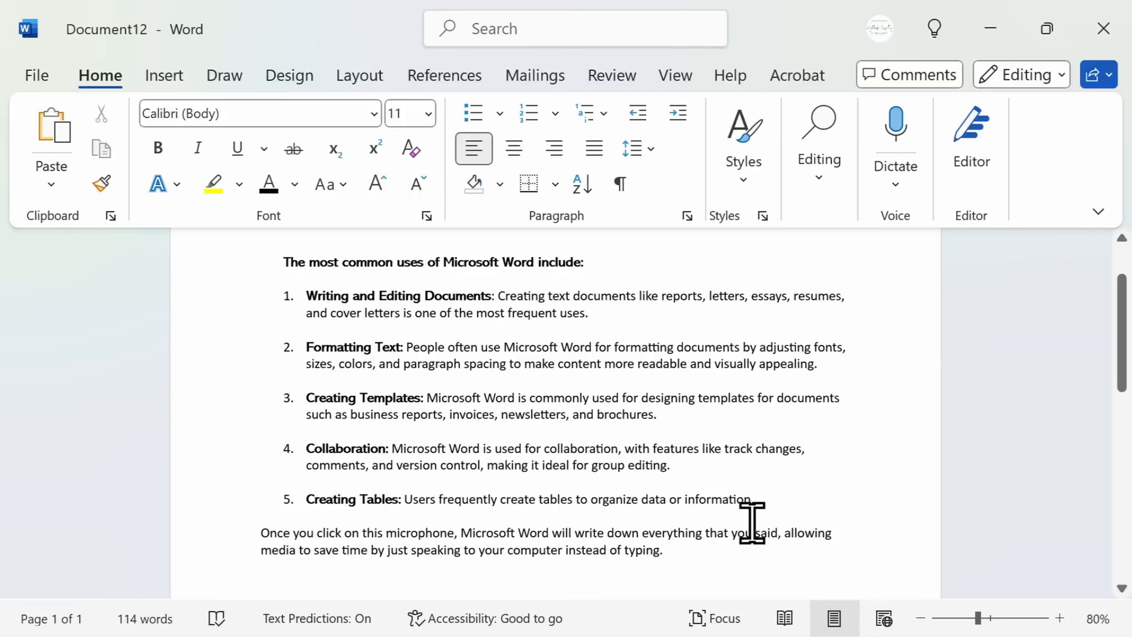
left_click_drag(700, 556, 234, 534)
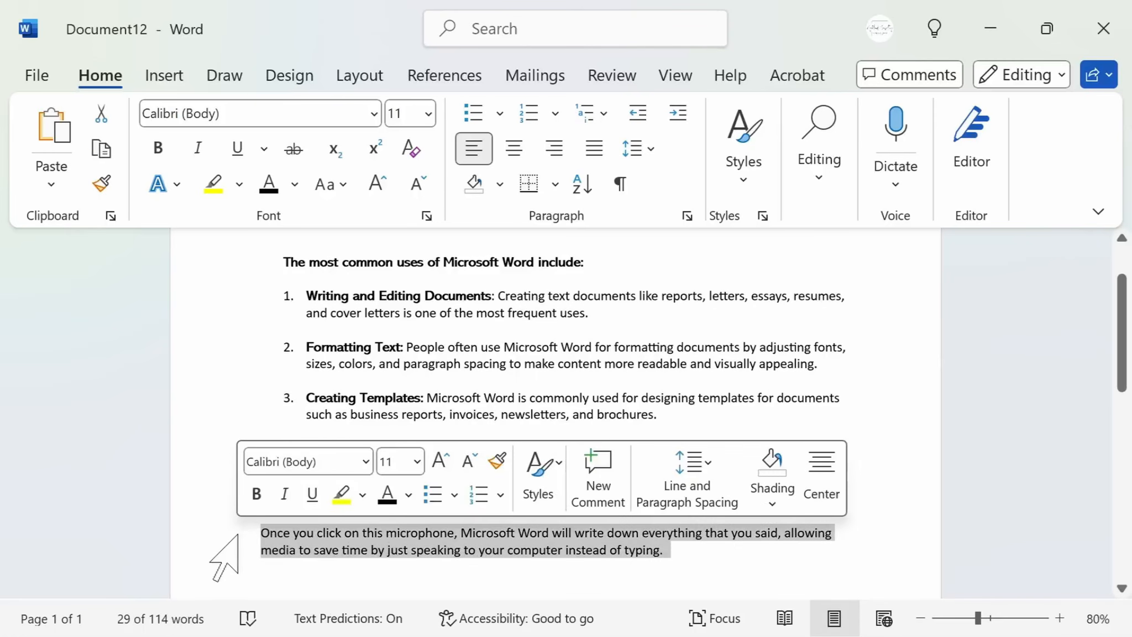
key("Delete")
Insert an empty 6x4 table below the numbered list
left_click(175, 78)
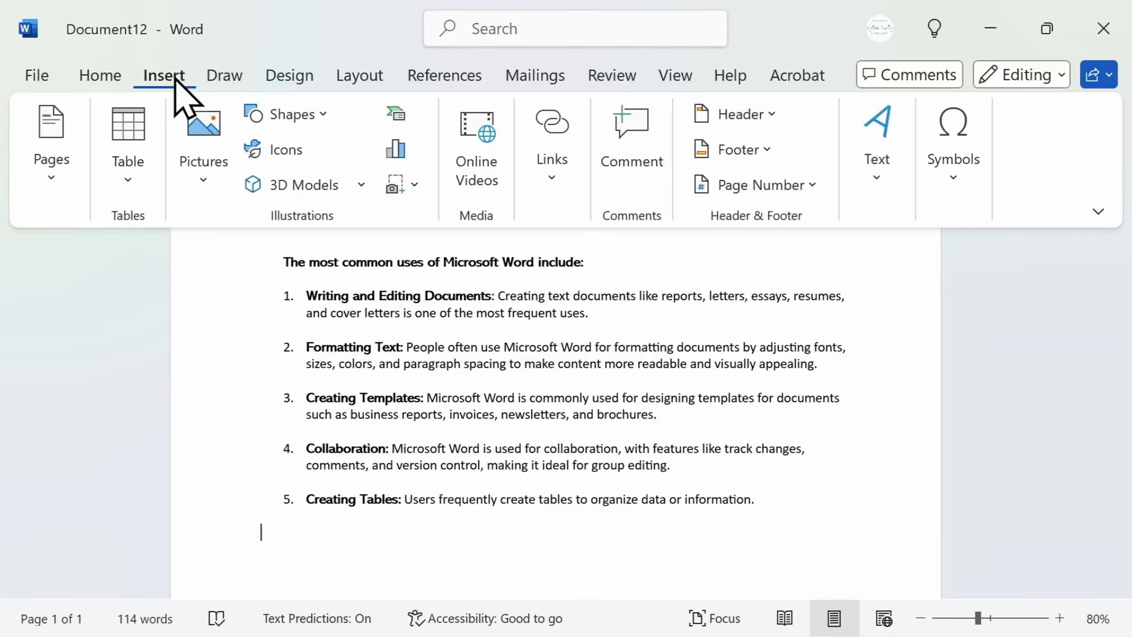
scroll(363, 531, "down", 3)
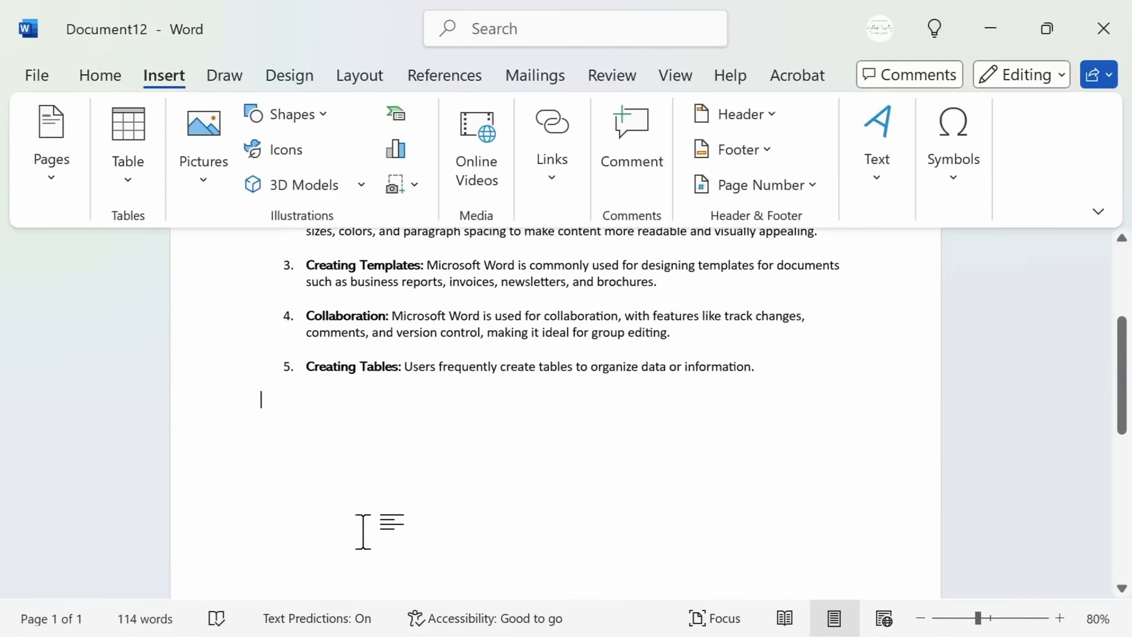
left_click(132, 182)
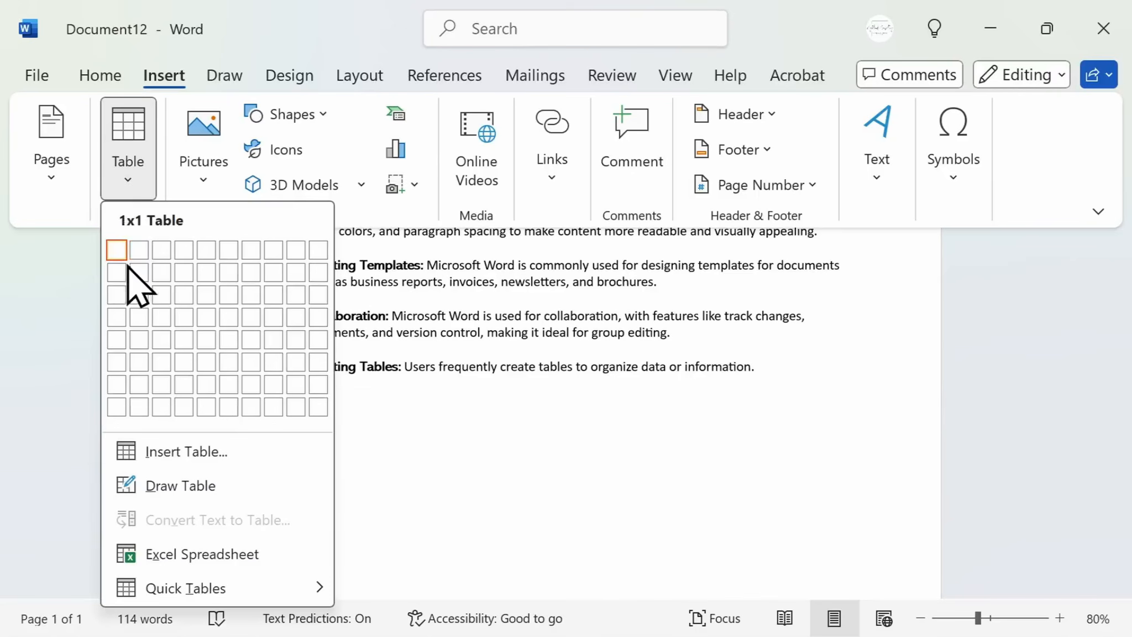
left_click(224, 324)
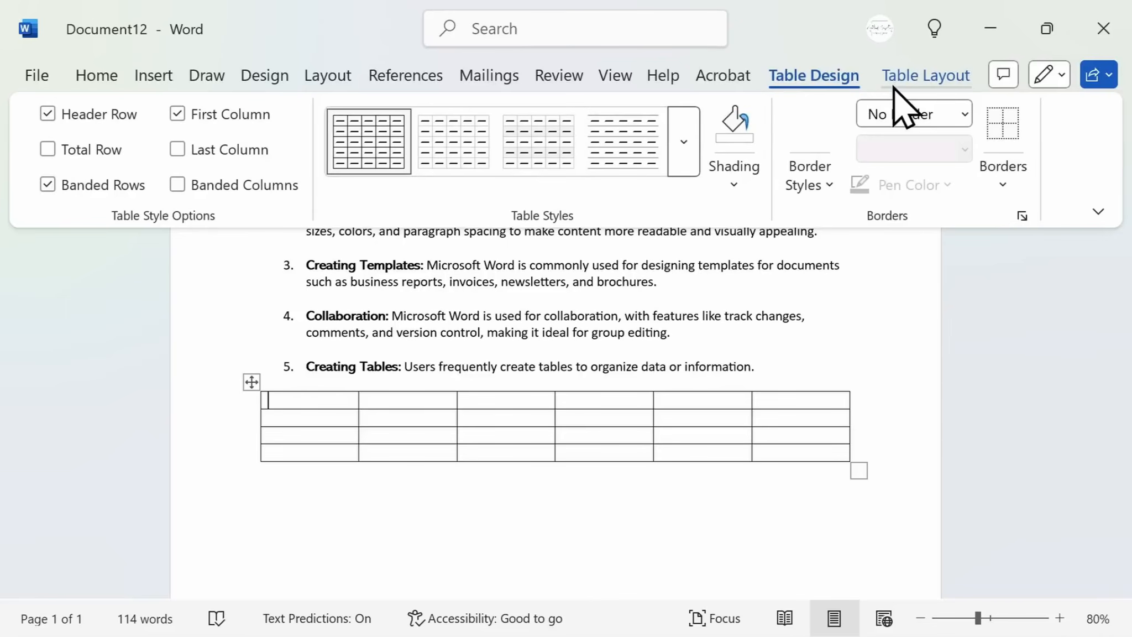
Paste the copied project table below the empty table
left_click(728, 505)
scroll(725, 504, "down", 1)
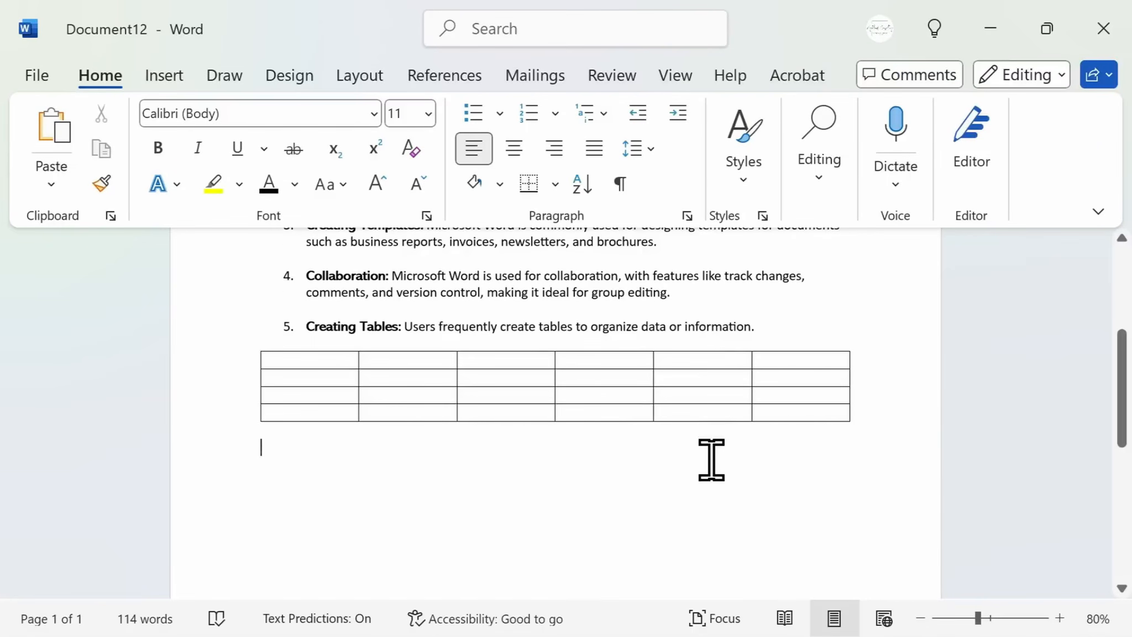
type("Project #1\tProject #2\tProject #3\tProject #4\tProject #5 Start Date\t3/16/2024\t4/12/2024\t5/04/2024\t6/19/2024\t7/21/2024 Completion\t4/11/2024\t5/03/2024\t6/18/2024\t7/20/2024\t8/19/2024 Reviewed\tYes\tYes\tNo\tNo\tNo")
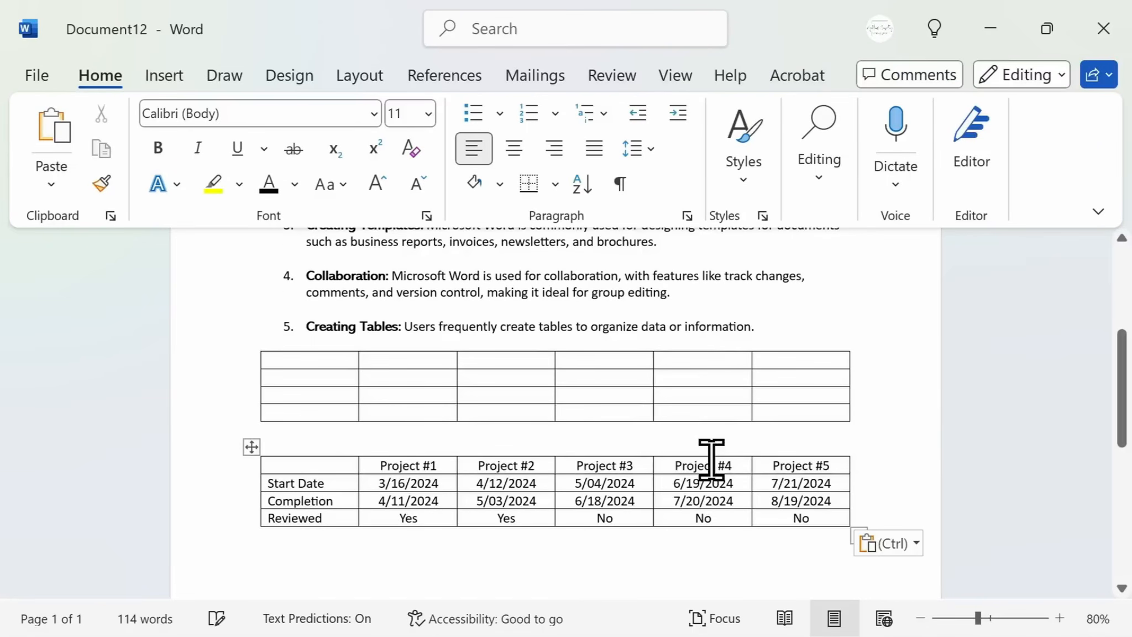
Shade the header cells Project #1 to Project #5 with a light blue-gray theme colour
left_click_drag(371, 468, 823, 459)
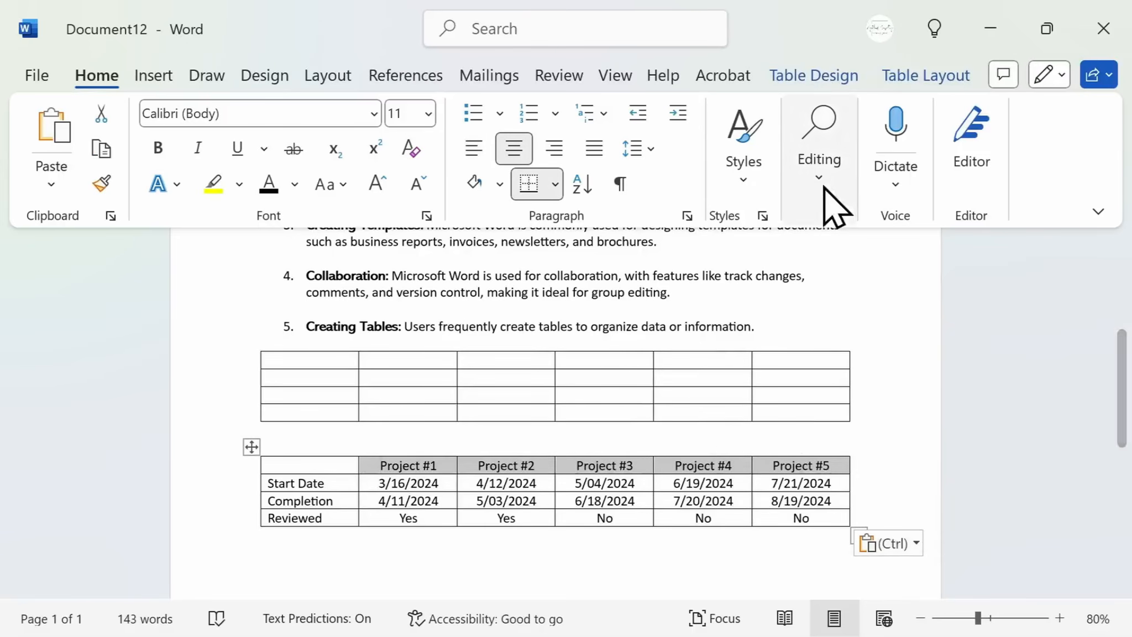
left_click(814, 77)
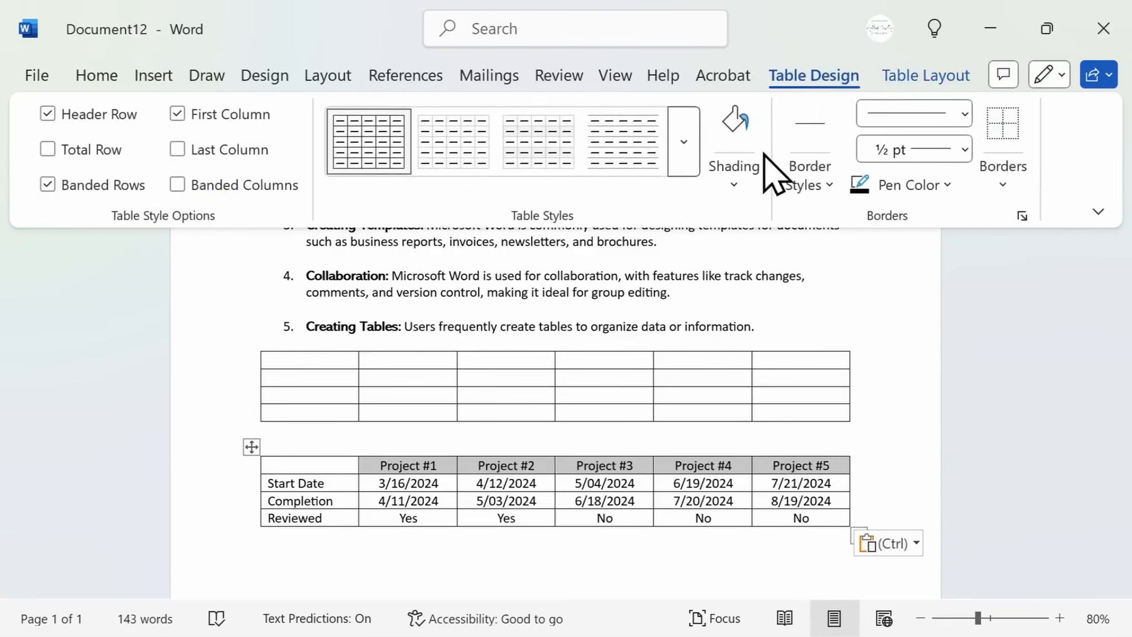
left_click(740, 186)
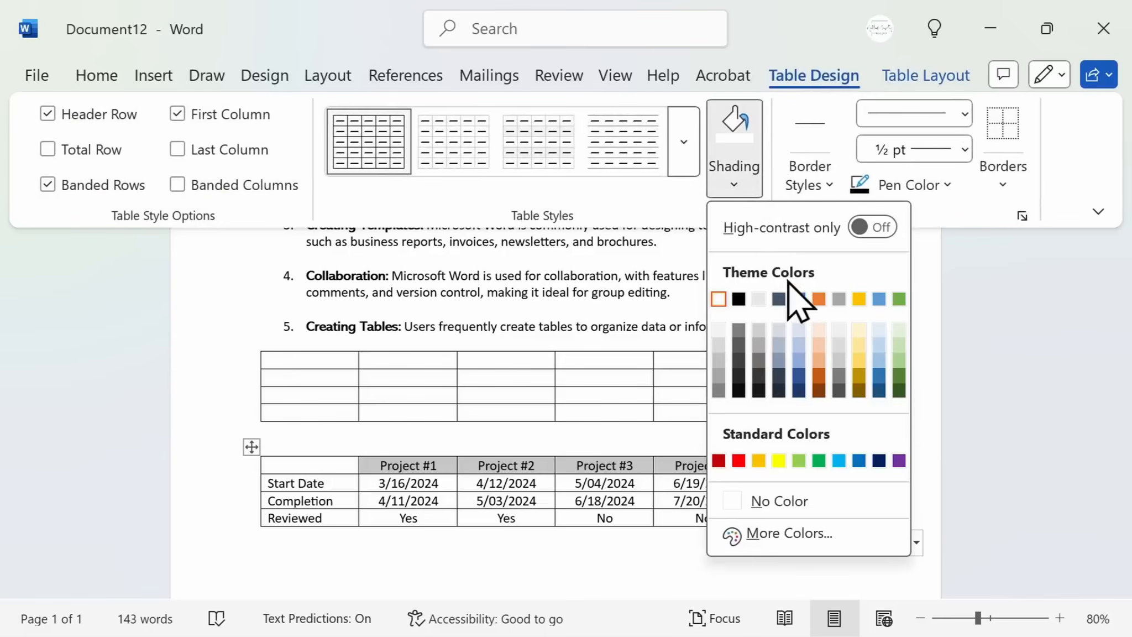
left_click(802, 366)
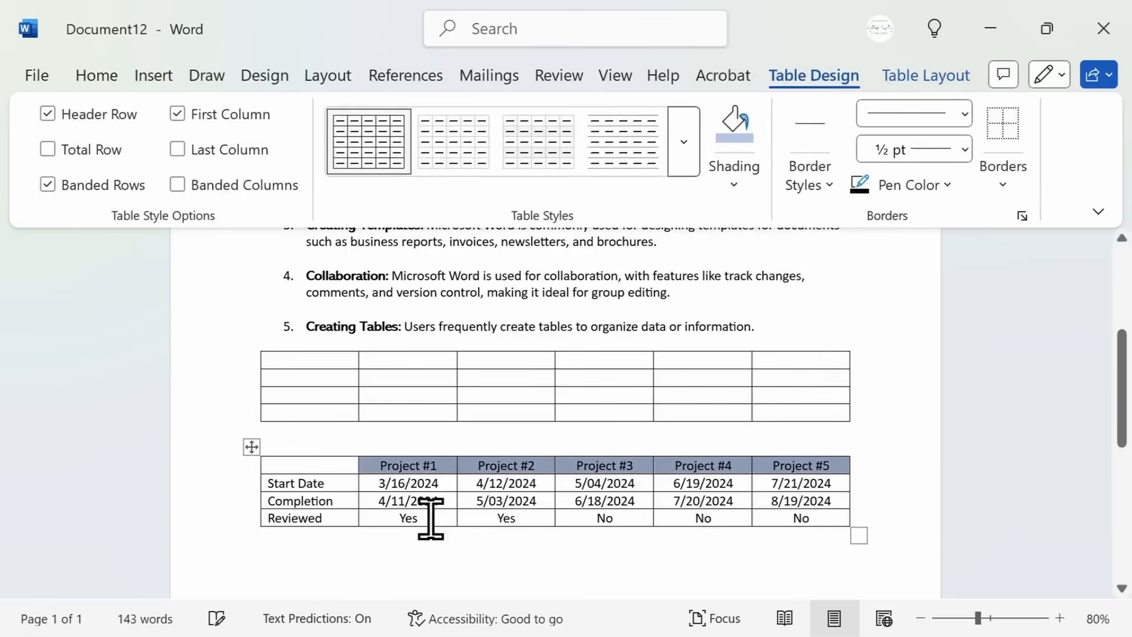
Make the Project #1 to Project #5 header cells bold
left_click(348, 488)
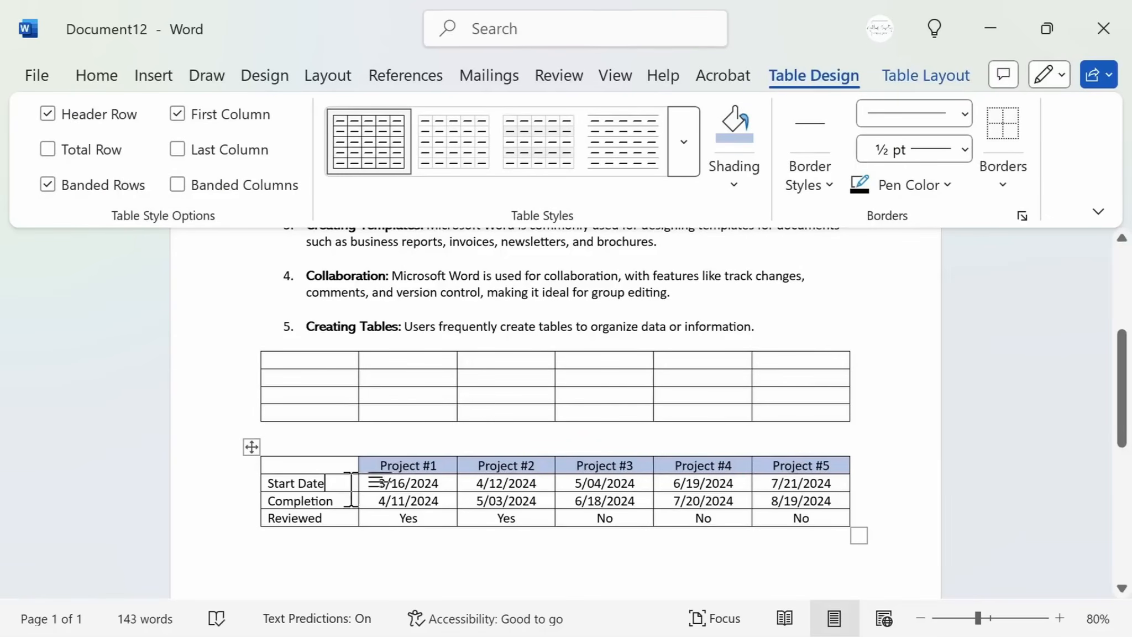
left_click_drag(381, 467, 835, 465)
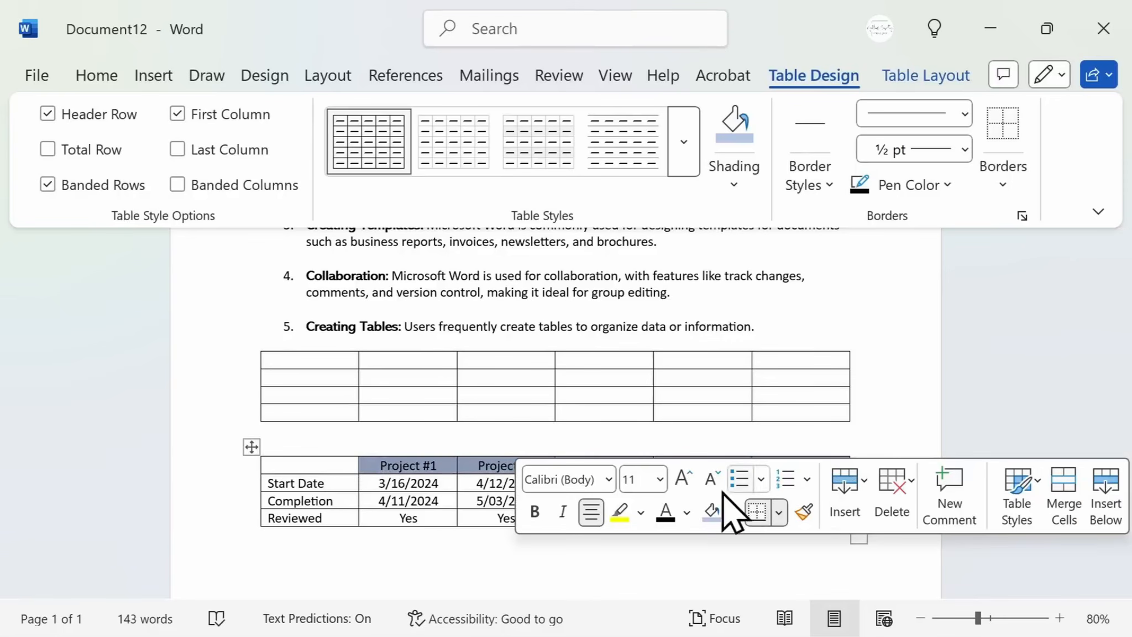
left_click(535, 514)
left_click(513, 539)
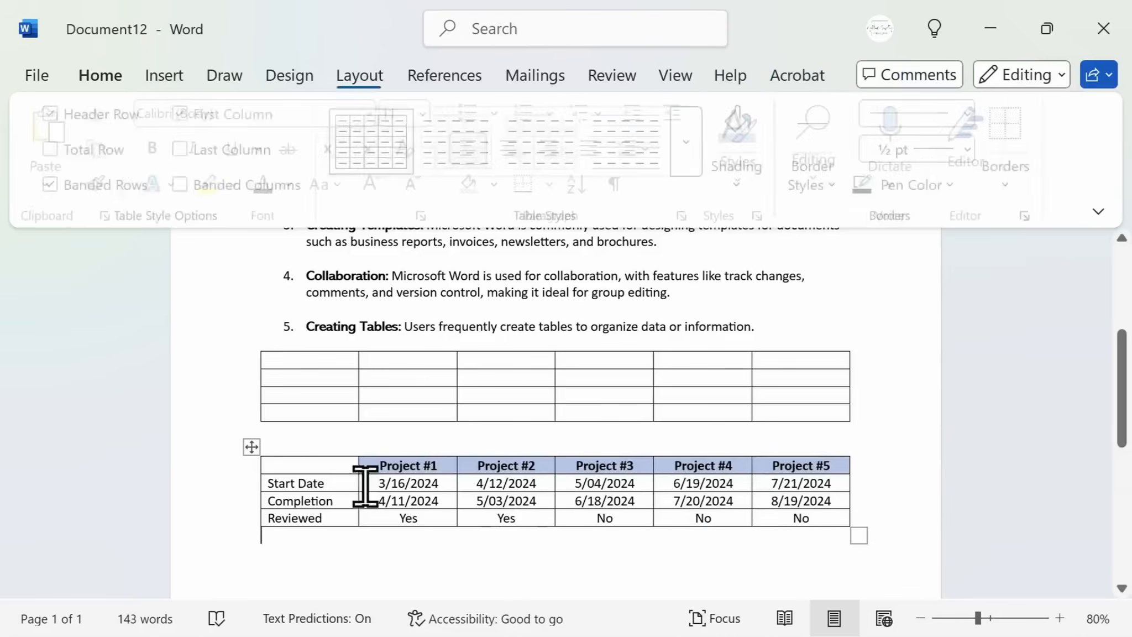
Select the whole pasted project table and remove all its borders
left_click(251, 449)
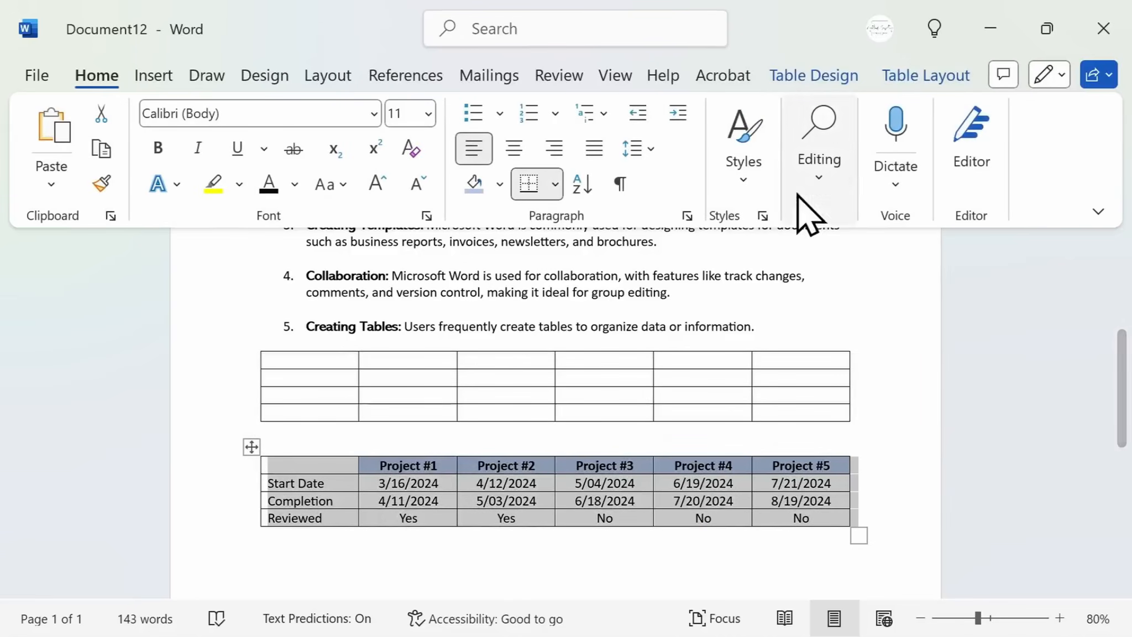
left_click(863, 79)
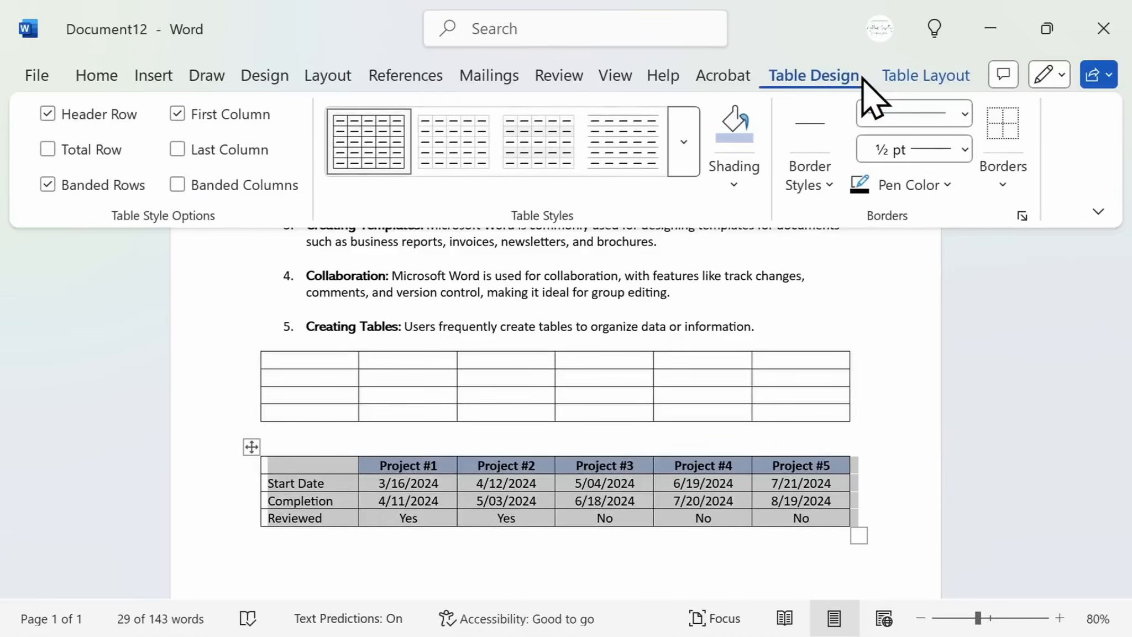
left_click(822, 185)
left_click(970, 111)
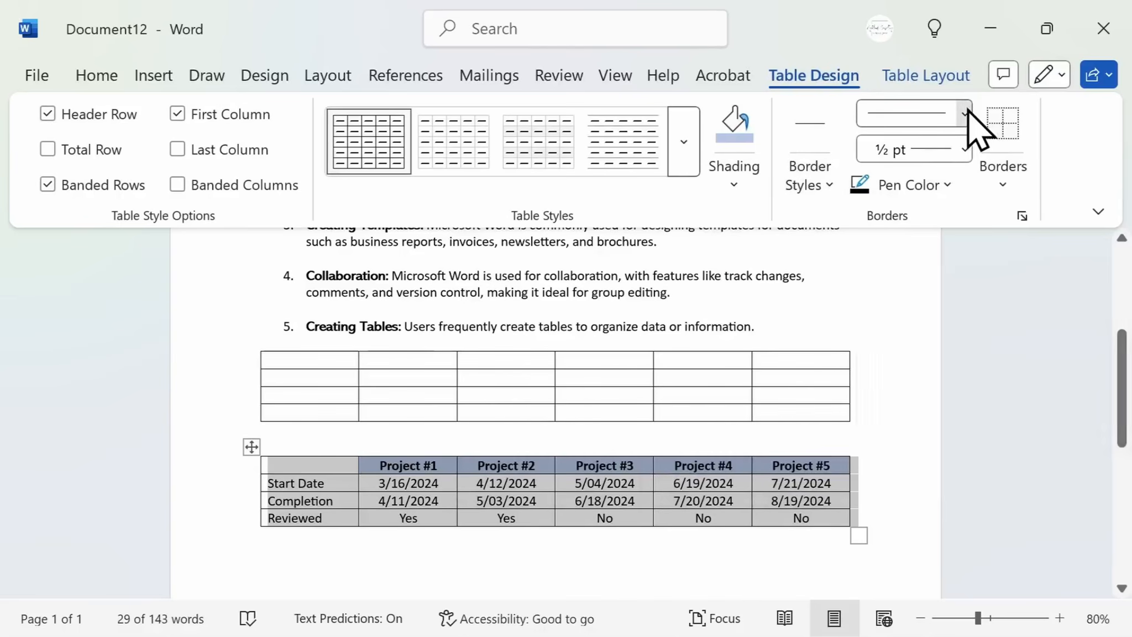
left_click(967, 113)
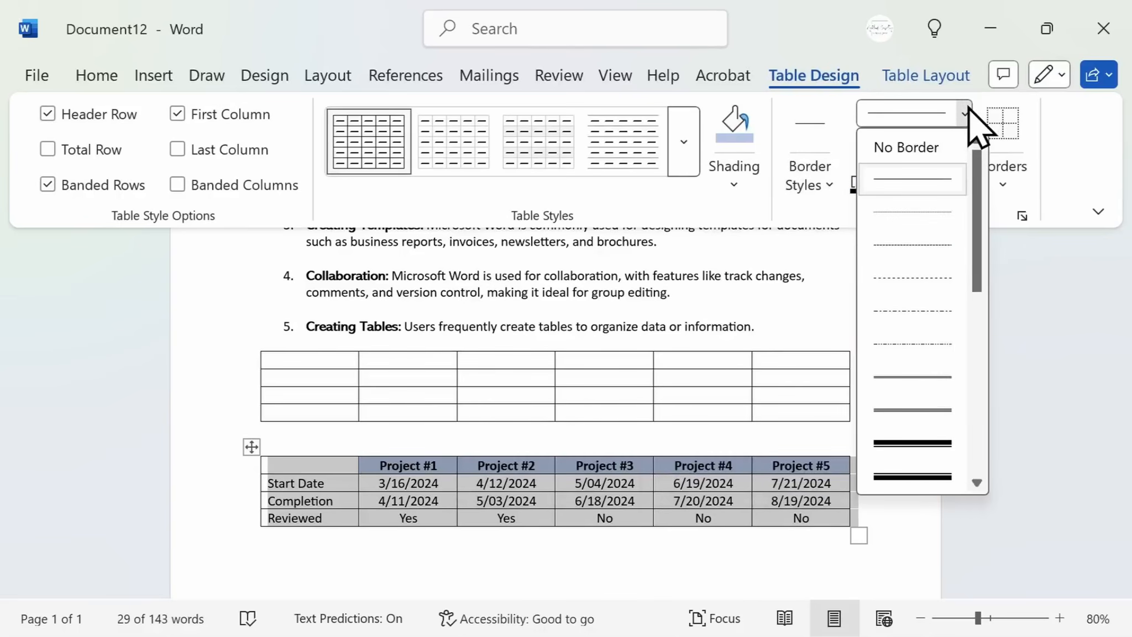
left_click(967, 112)
left_click(964, 151)
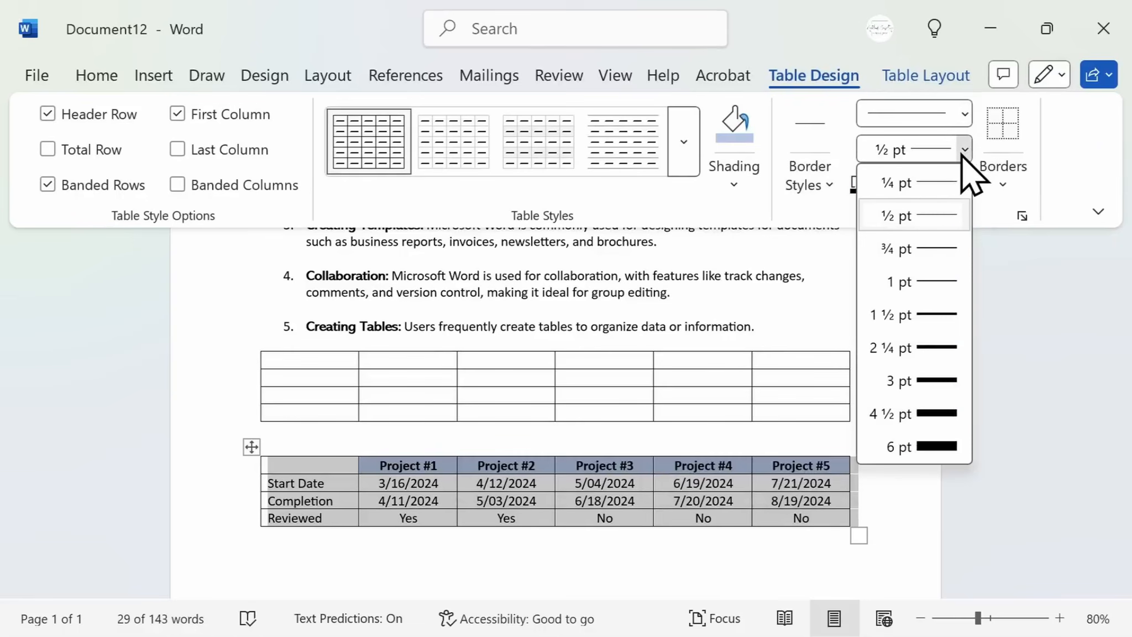
left_click(1004, 185)
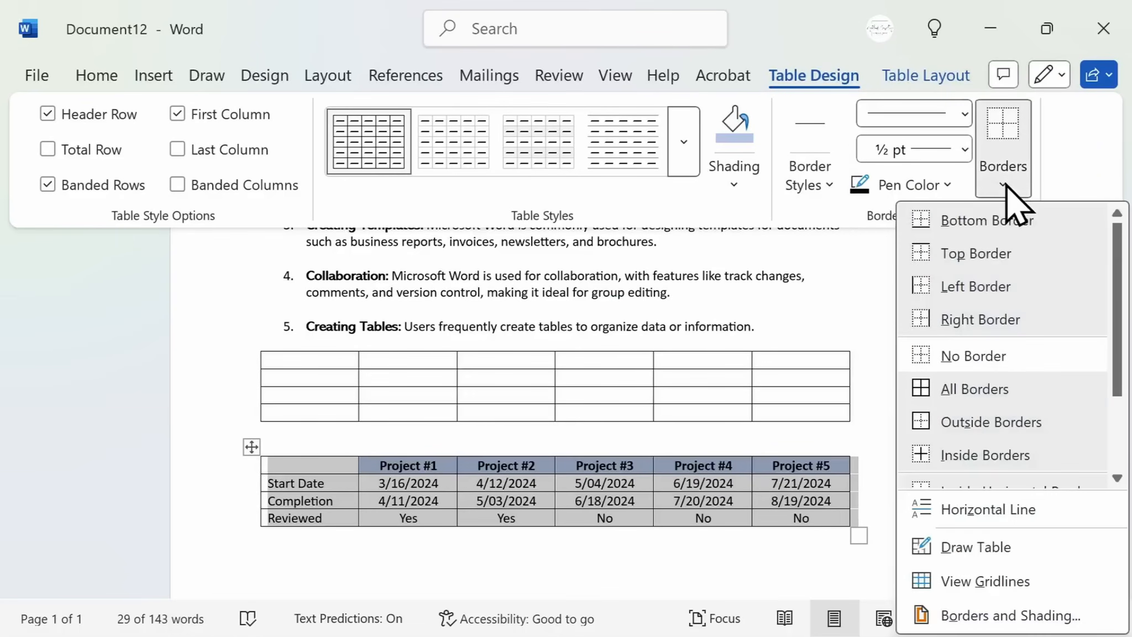
left_click(1017, 354)
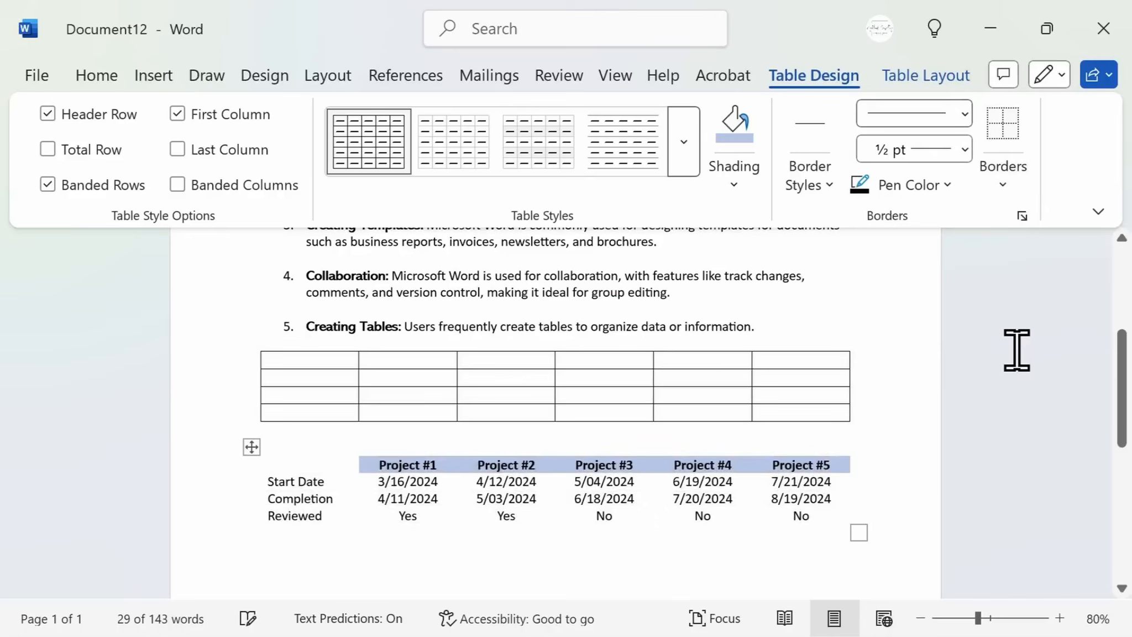
left_click(899, 481)
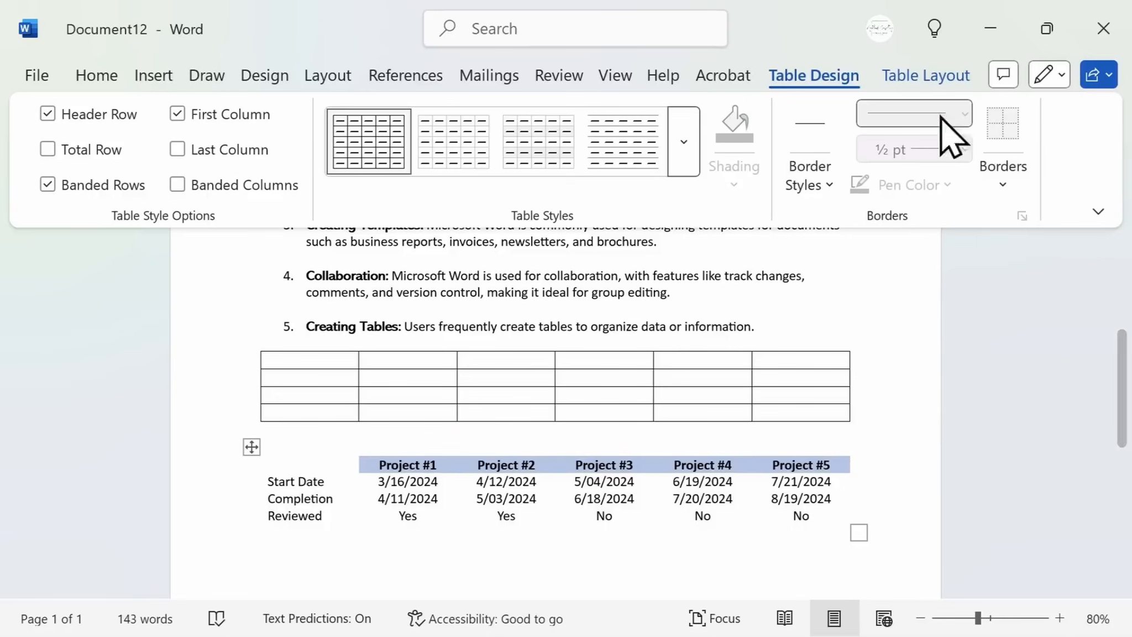
Insert a new column to the right of the Project #5 column in the project table
left_click(929, 78)
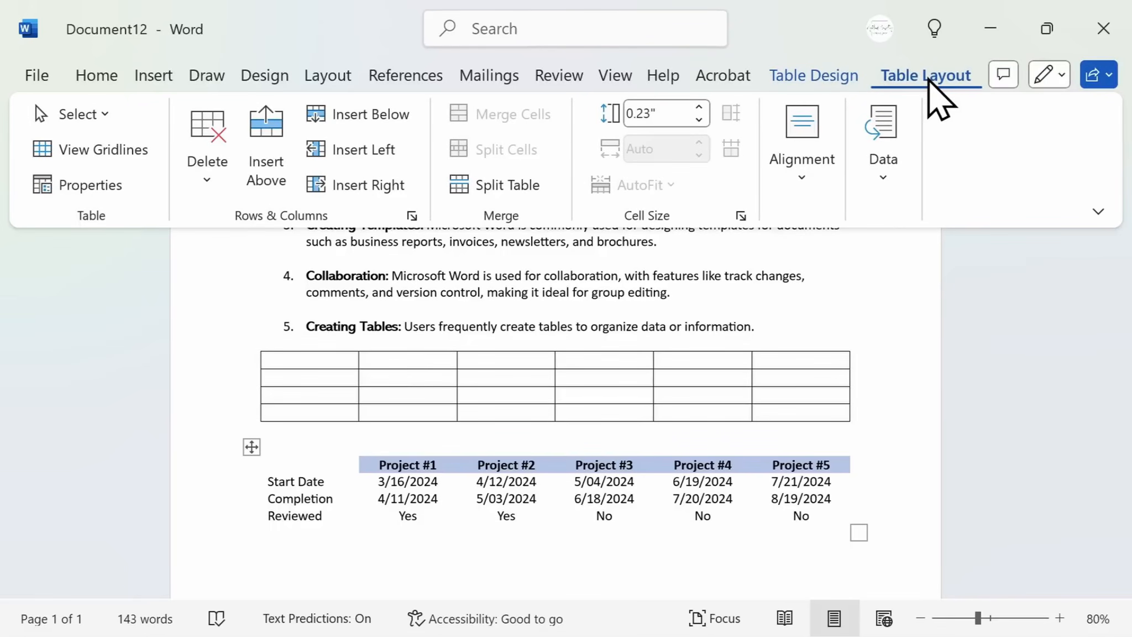
key("Left")
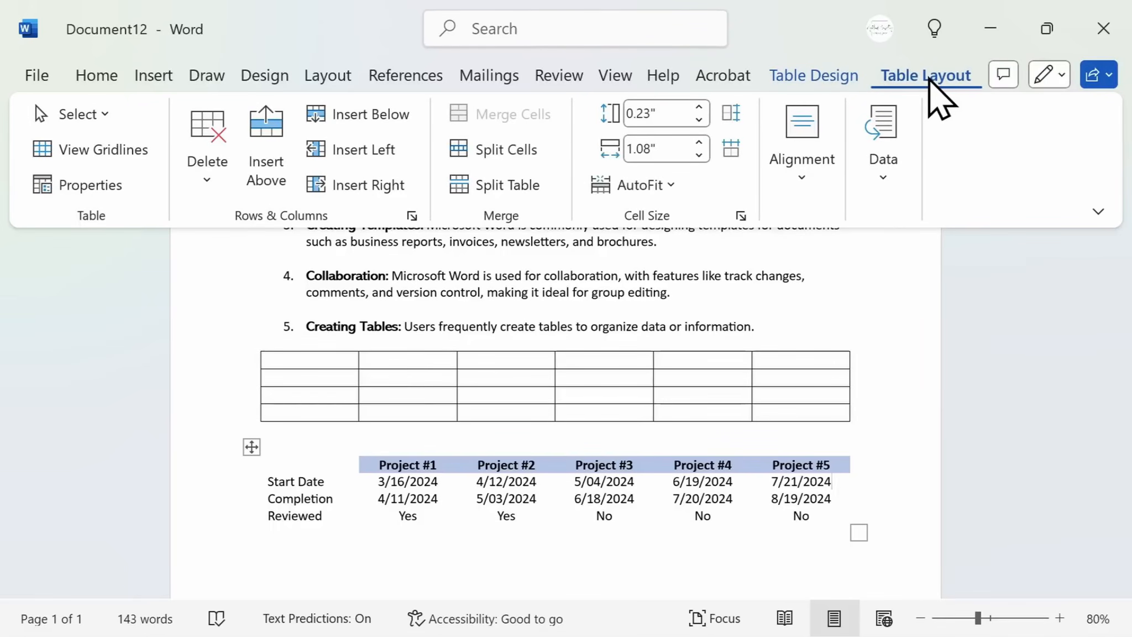
left_click(838, 464)
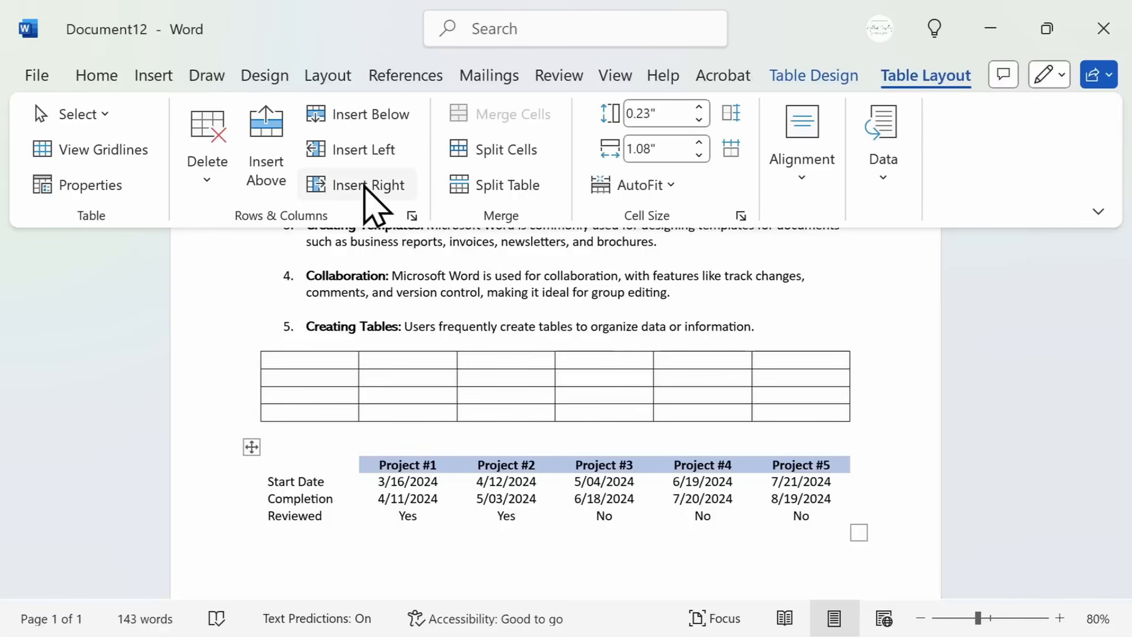
left_click(365, 186)
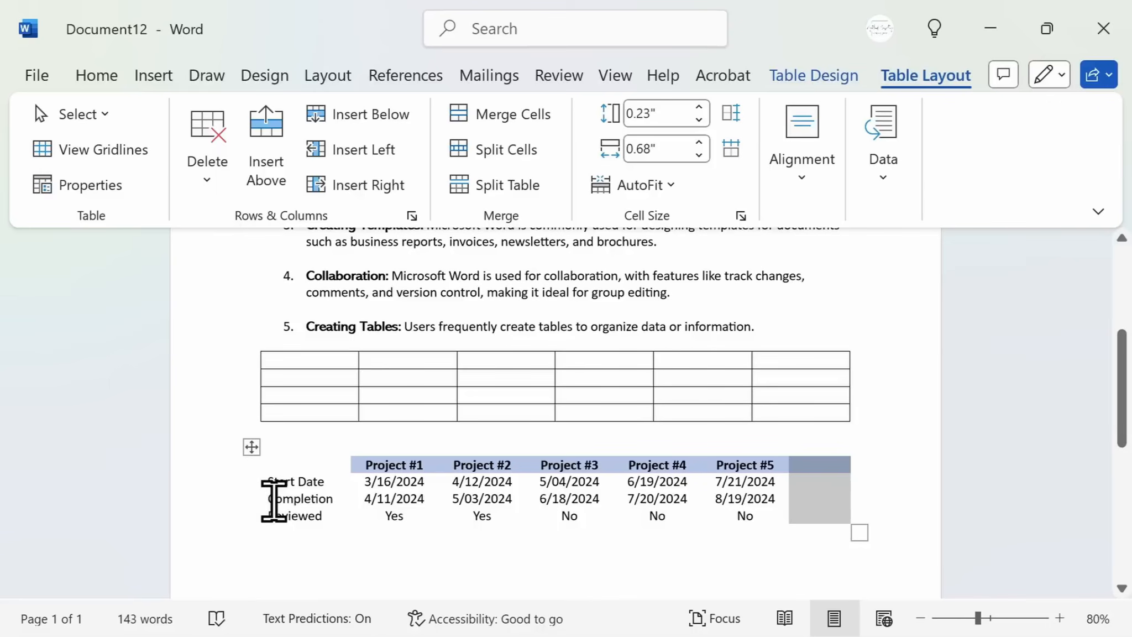
Delete the Completion row from the project table
left_click_drag(268, 498, 814, 518)
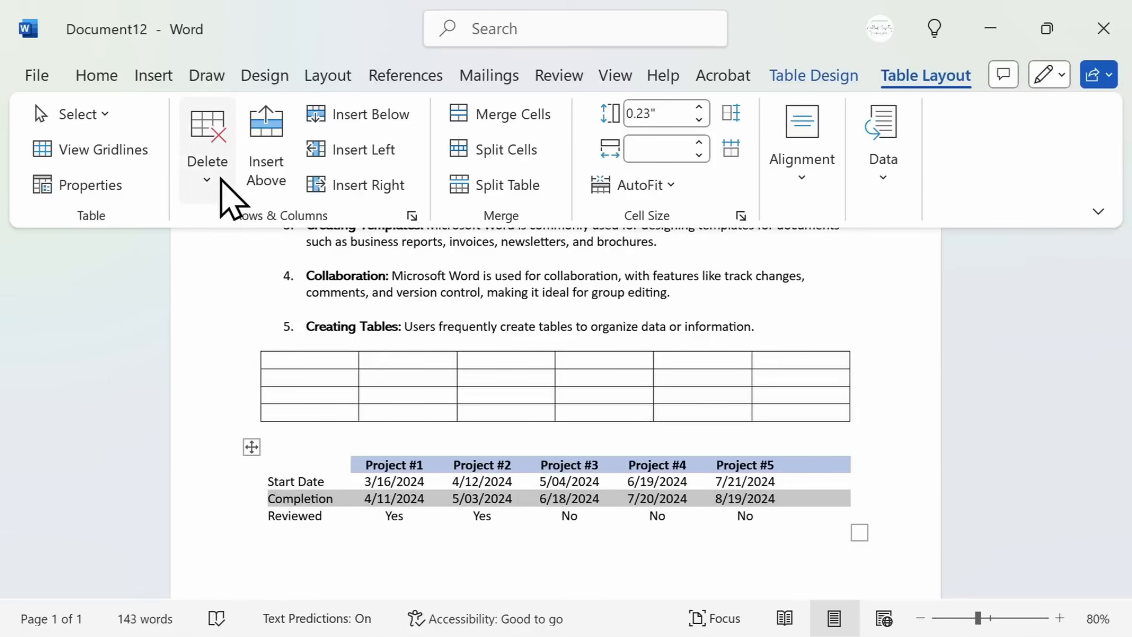
left_click(220, 178)
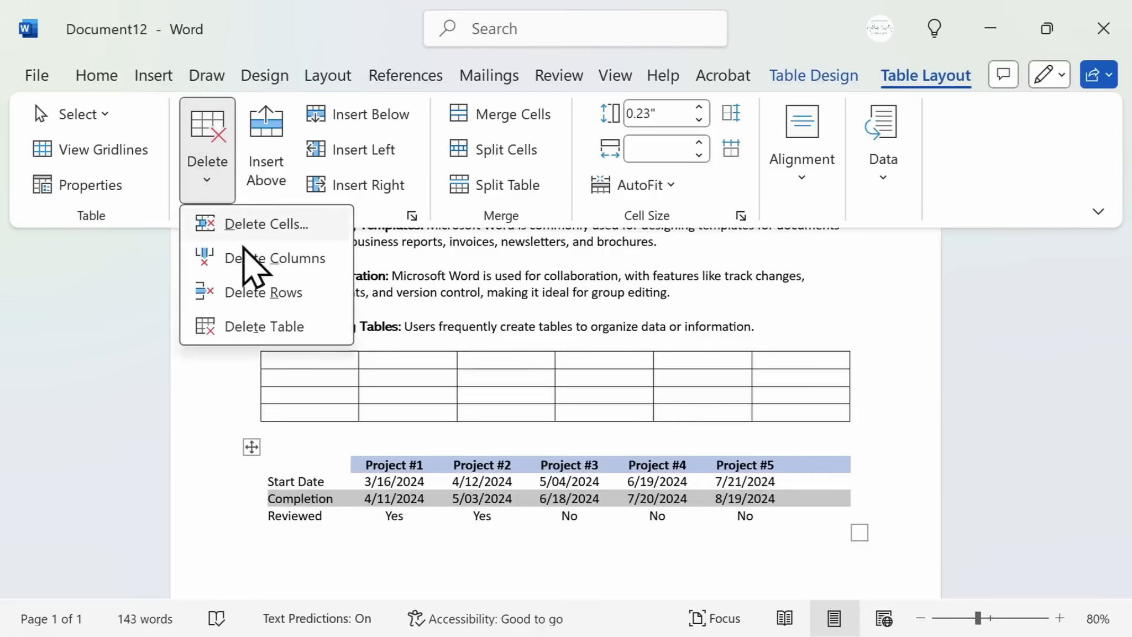
left_click(254, 292)
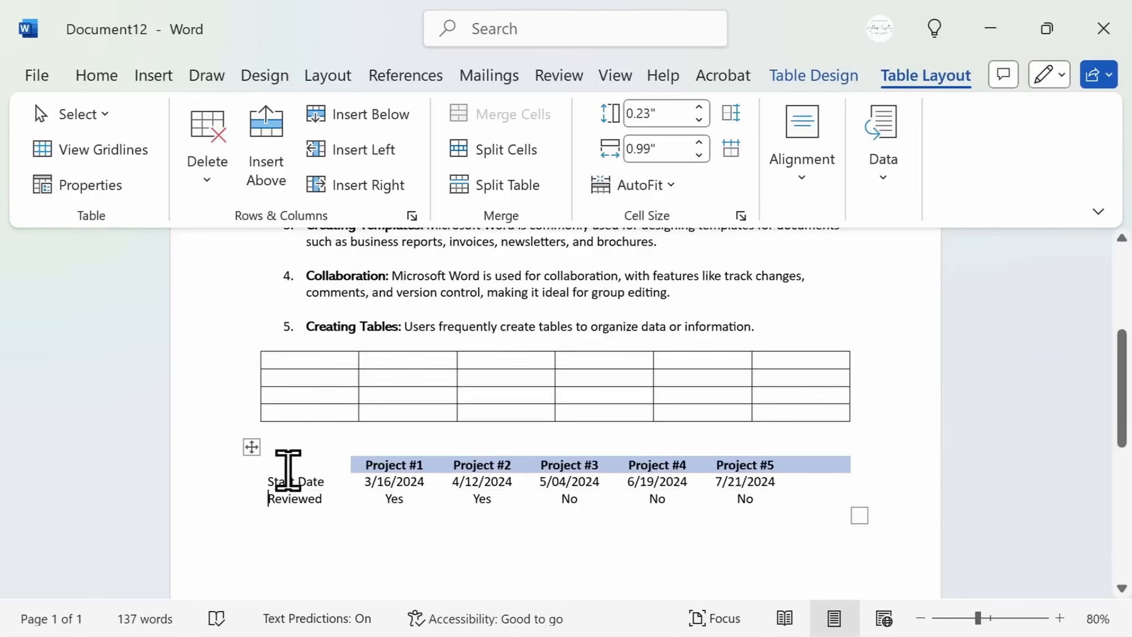
left_click(290, 517)
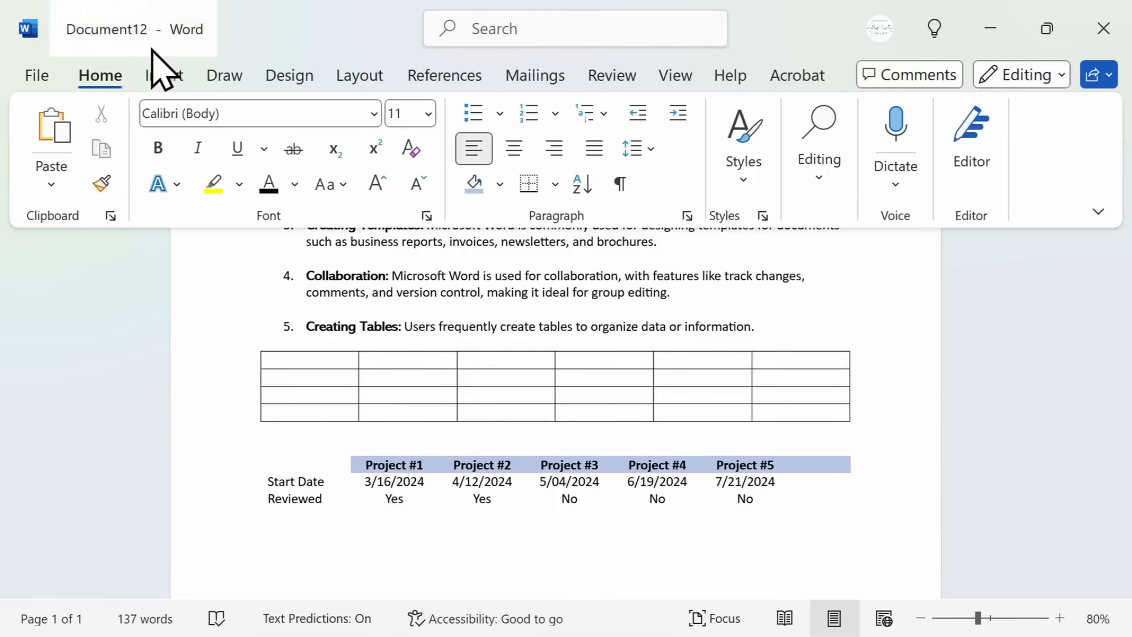
Select both tables together and delete them from the document
left_click(166, 78)
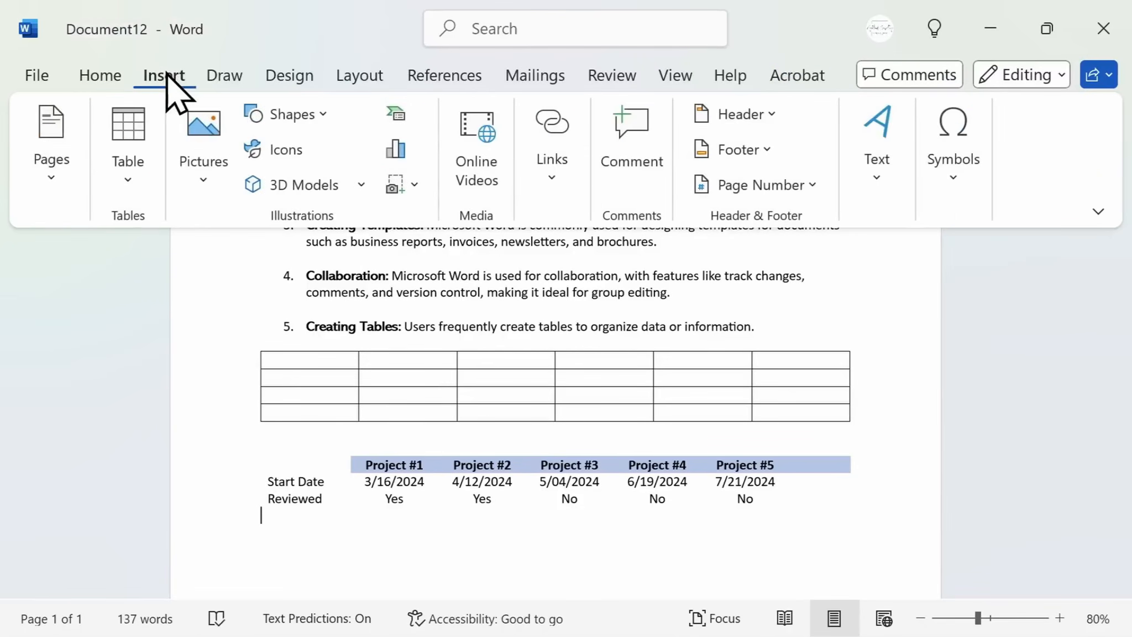
key("ctrl+z")
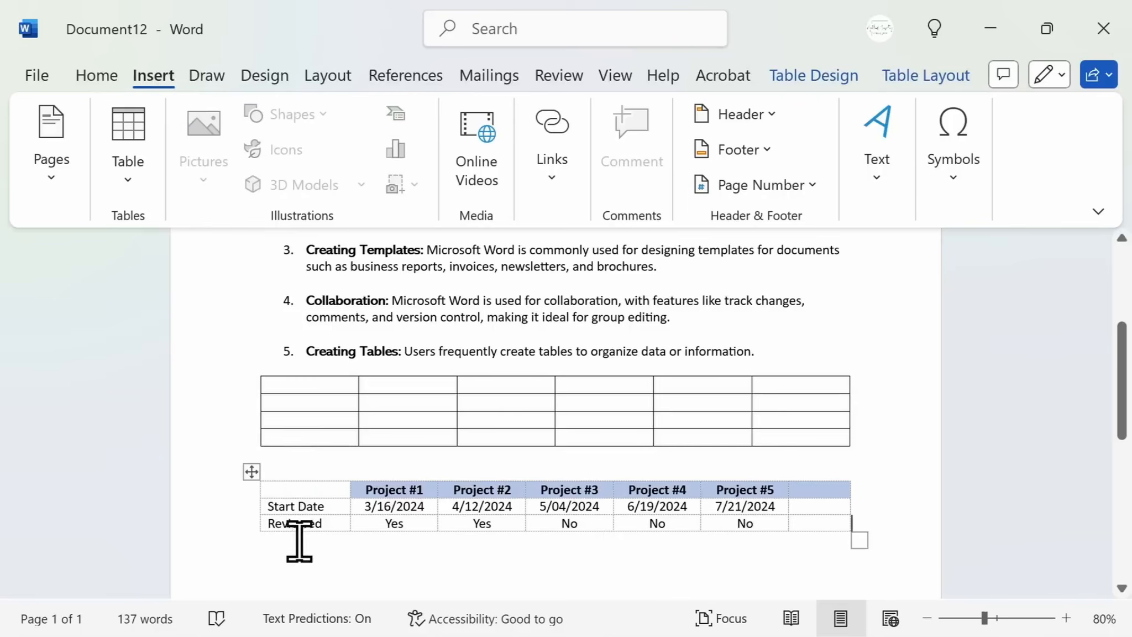
left_click_drag(286, 518, 227, 395)
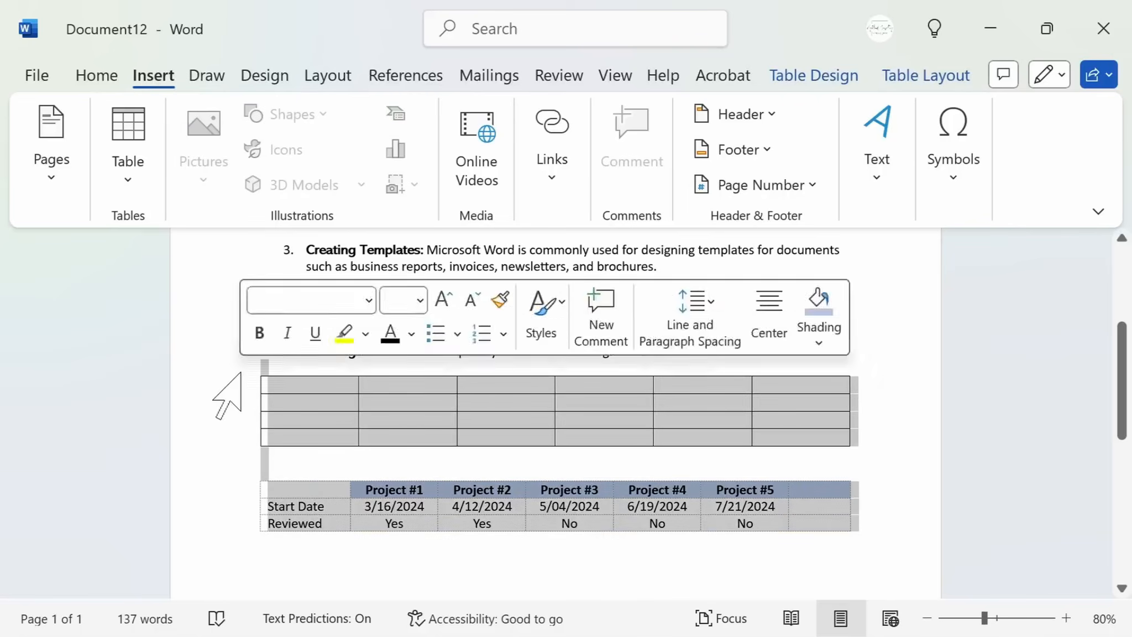
key("BackSpace")
Insert the logo picture from this device into the document
left_click(203, 187)
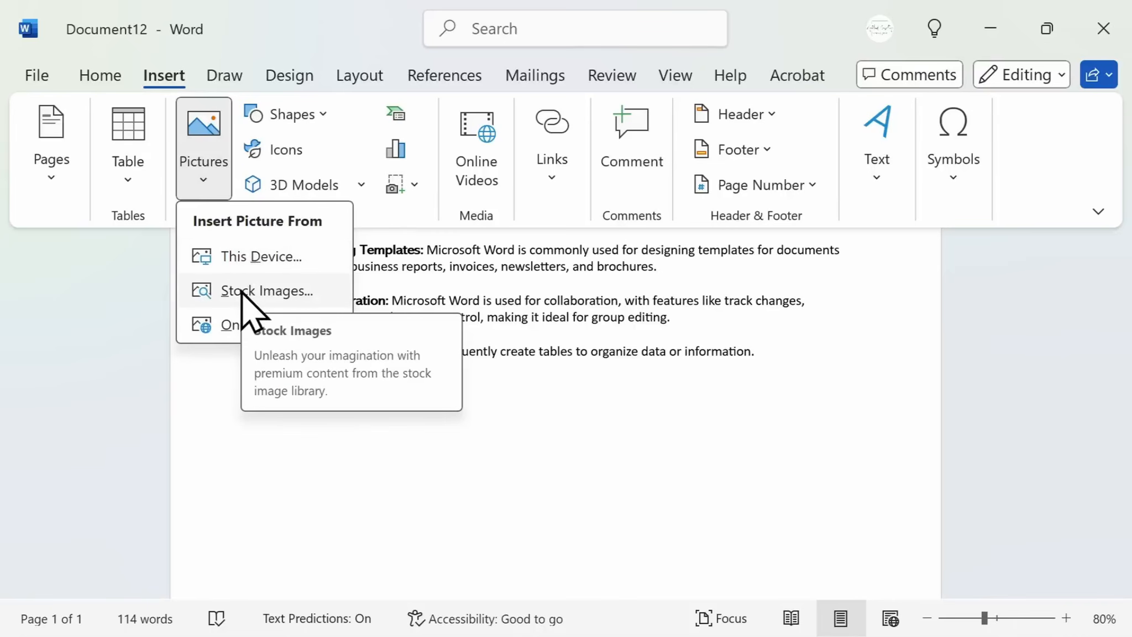
left_click(244, 258)
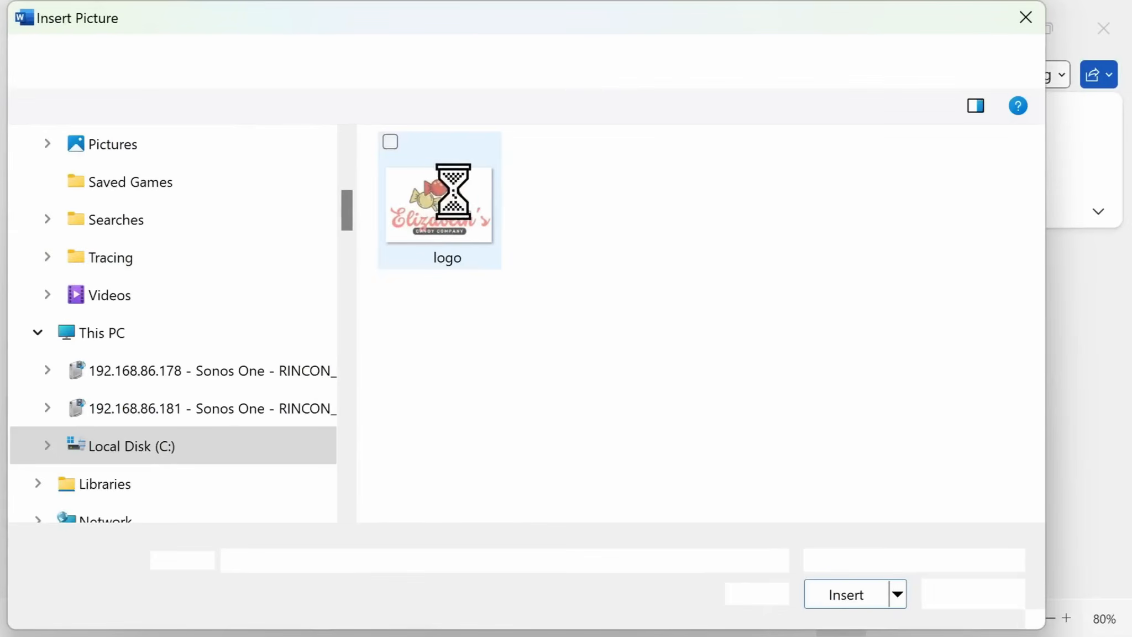
left_click(426, 224)
left_click(843, 595)
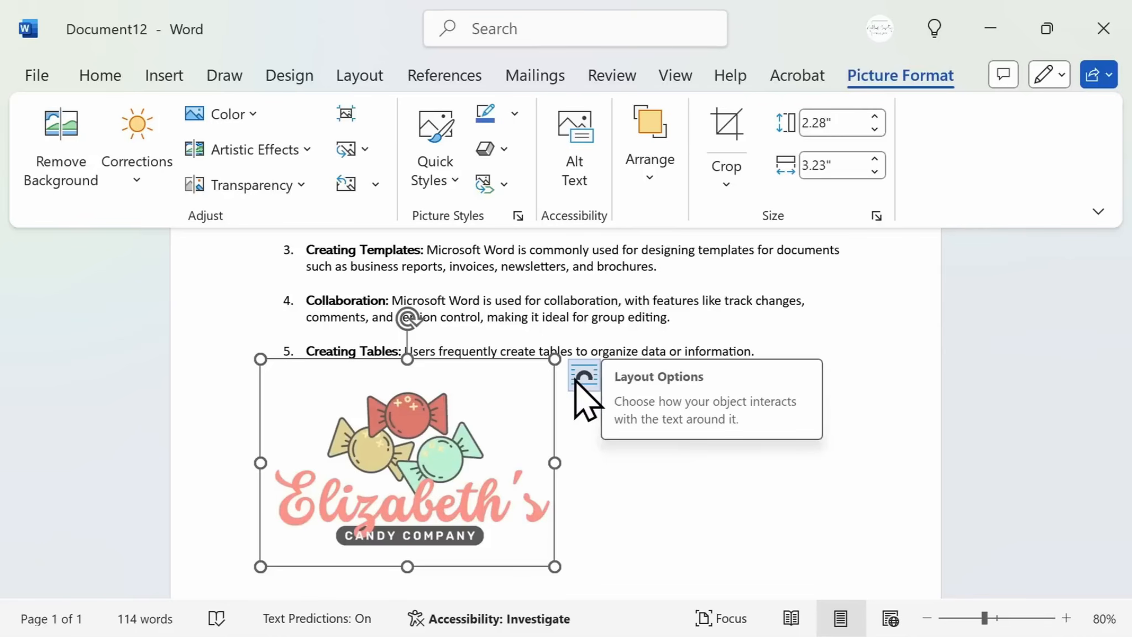
Set the logo's wrapping to Tight and move it to the top of the page beside the heading
left_click_drag(431, 426, 512, 285)
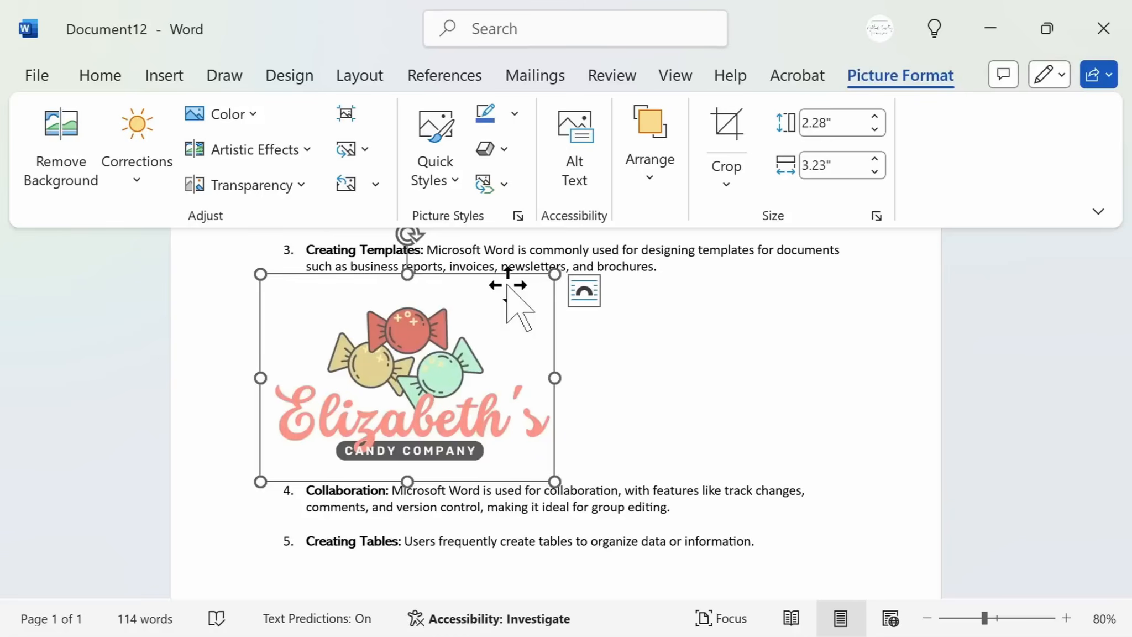
left_click(586, 297)
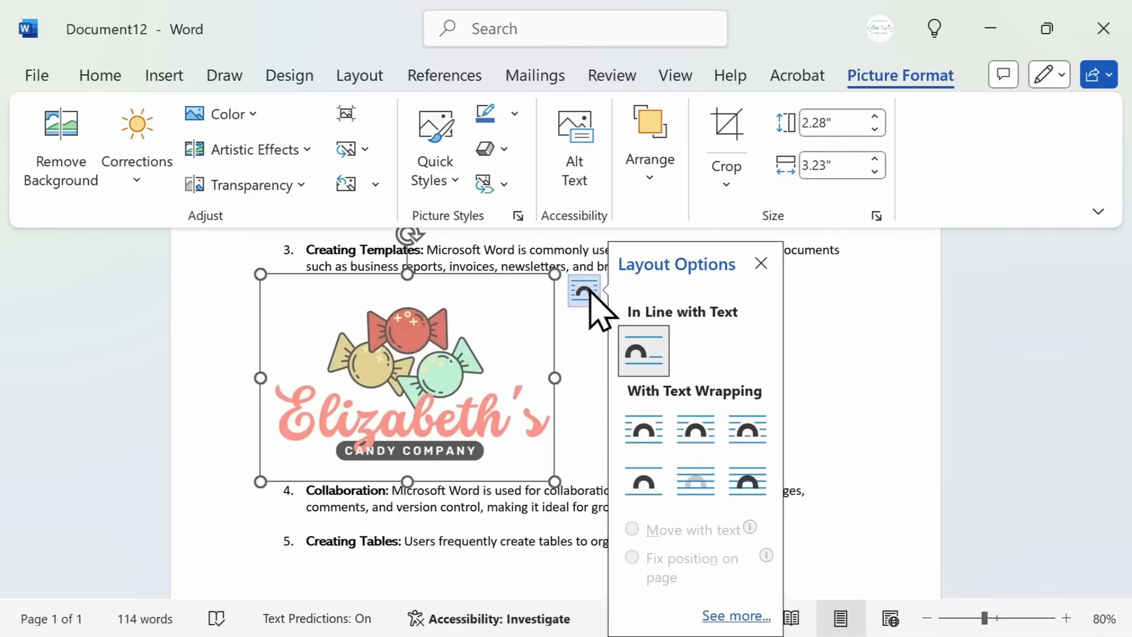
left_click(700, 449)
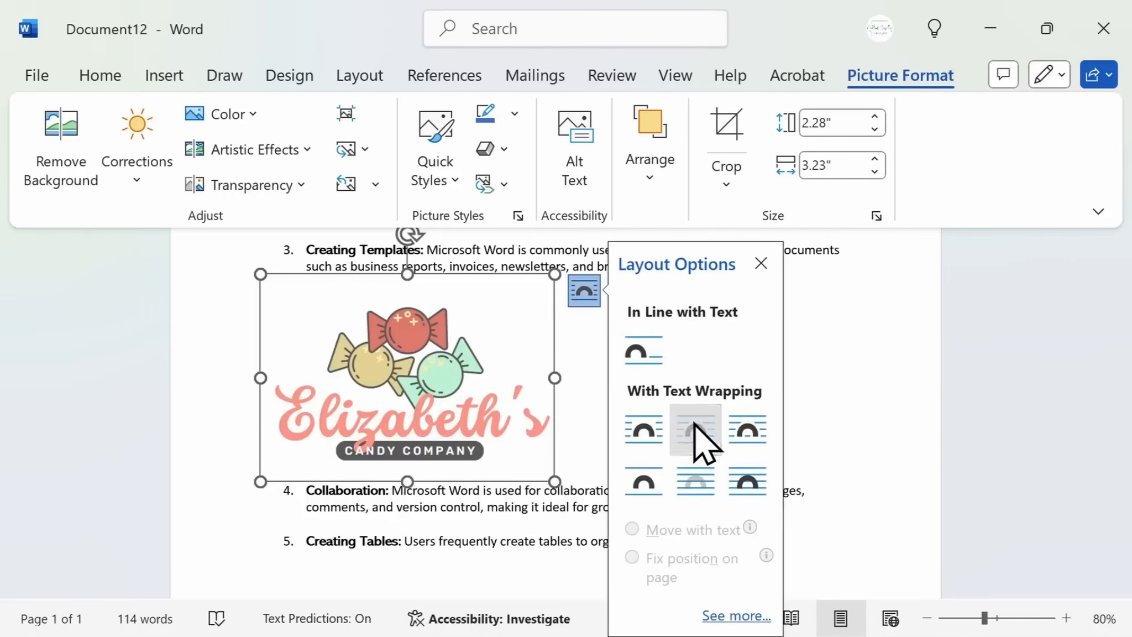
left_click_drag(442, 397, 447, 293)
scroll(447, 289, "up", 3)
left_click_drag(416, 473, 414, 430)
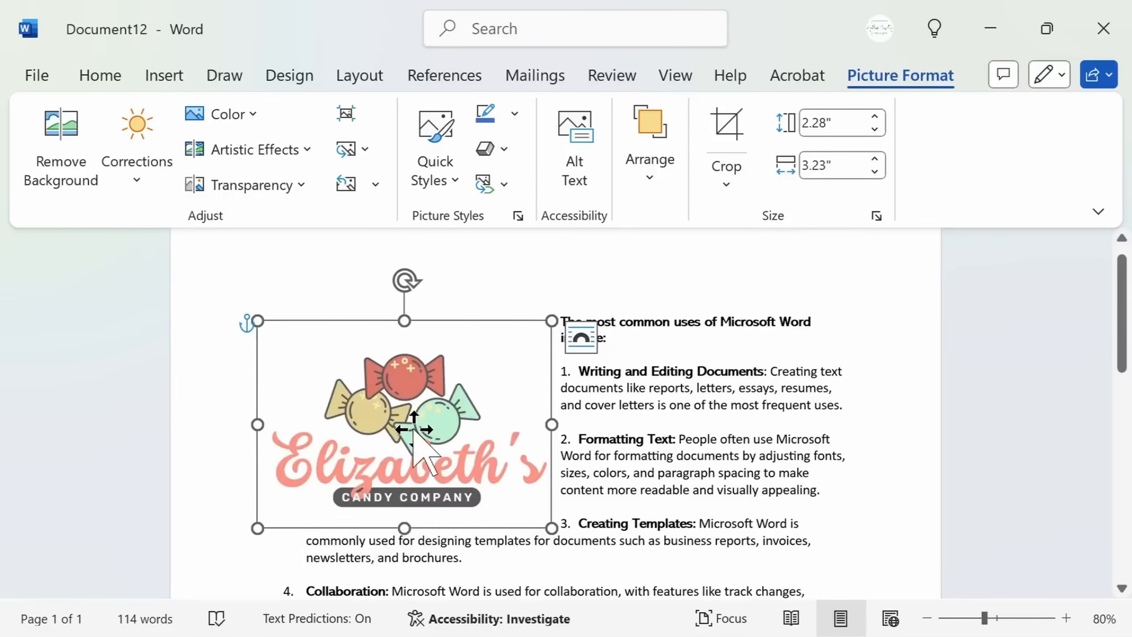
Select the logo picture and delete it
left_click(662, 347)
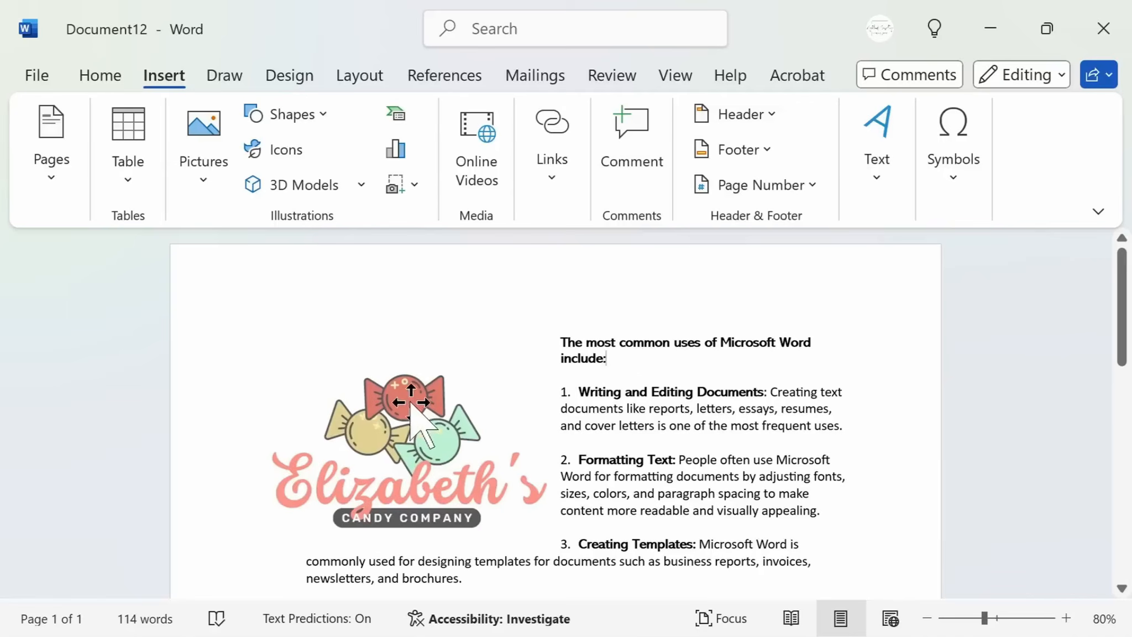
left_click(410, 405)
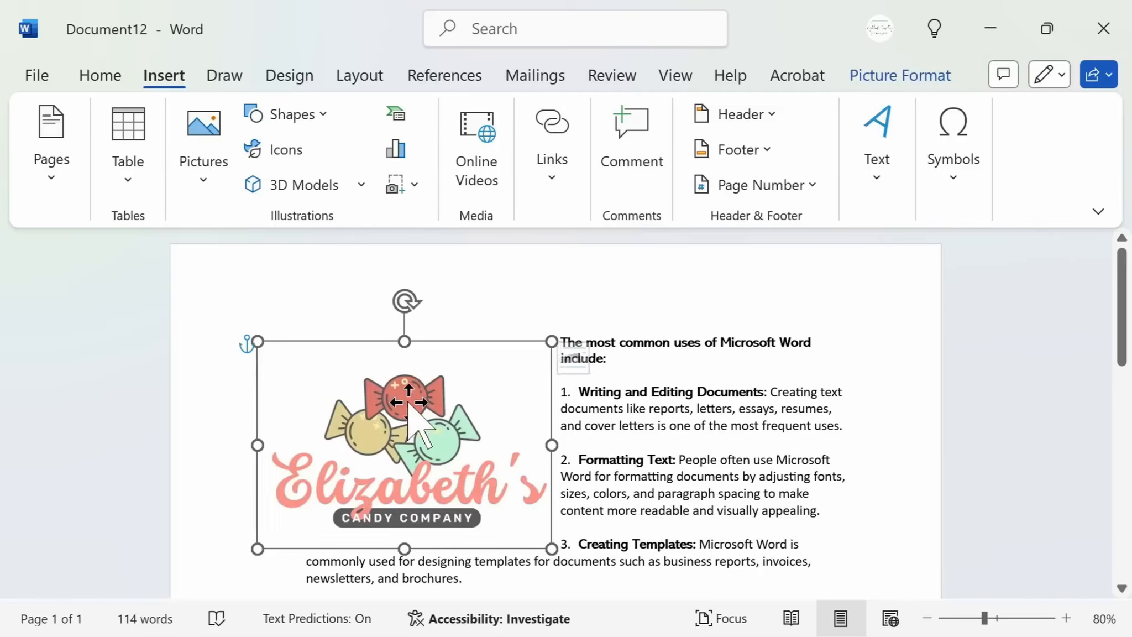
key("Delete")
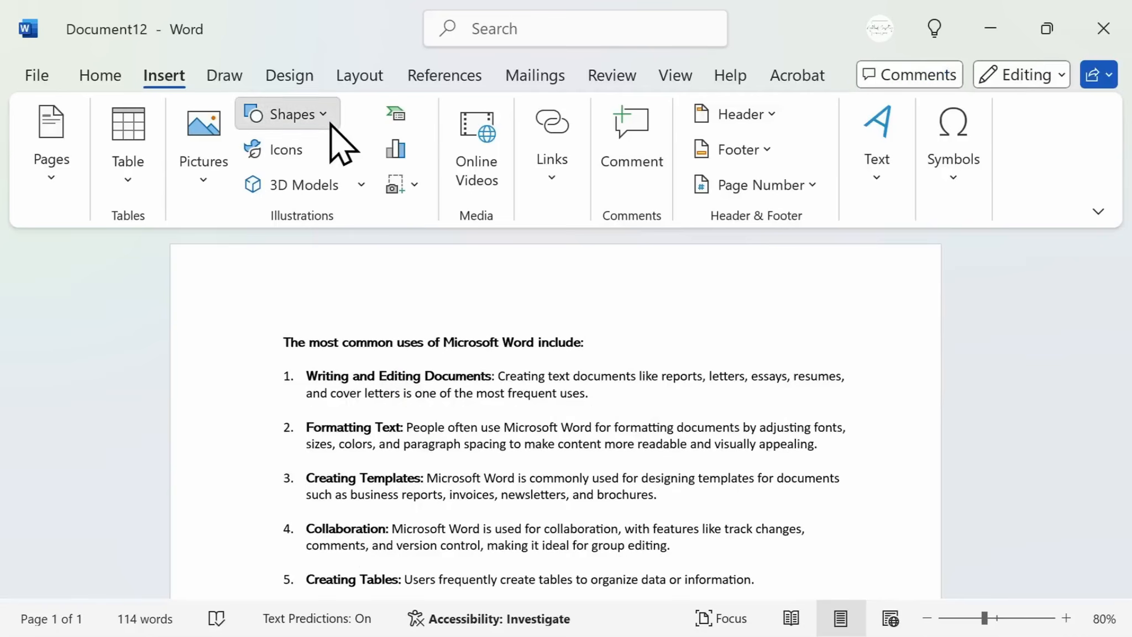
left_click(331, 123)
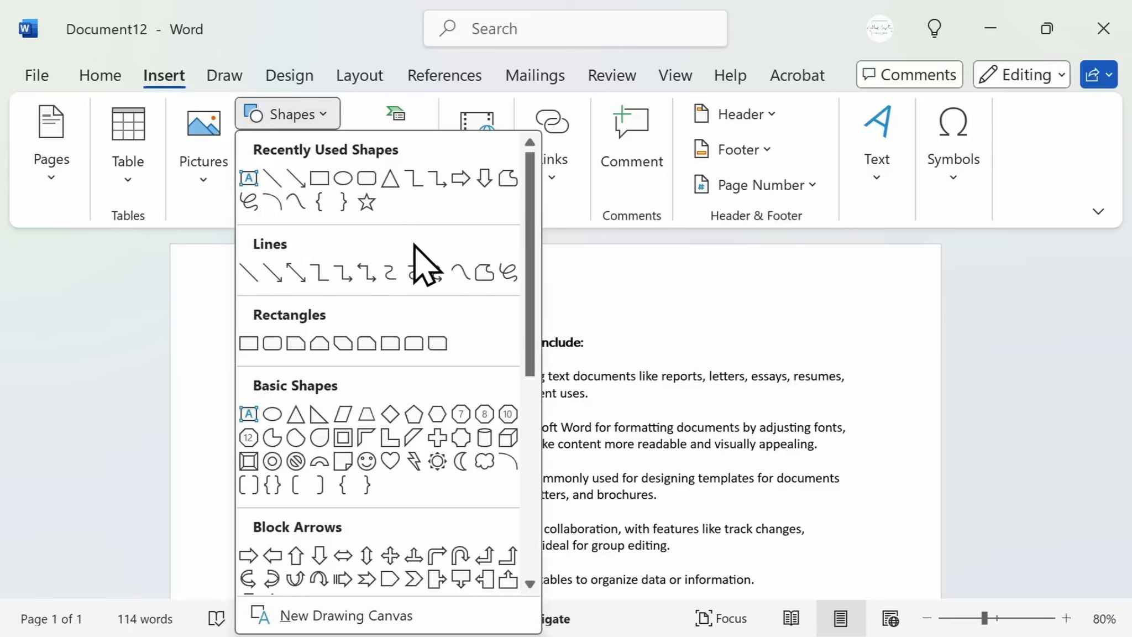
left_click(371, 124)
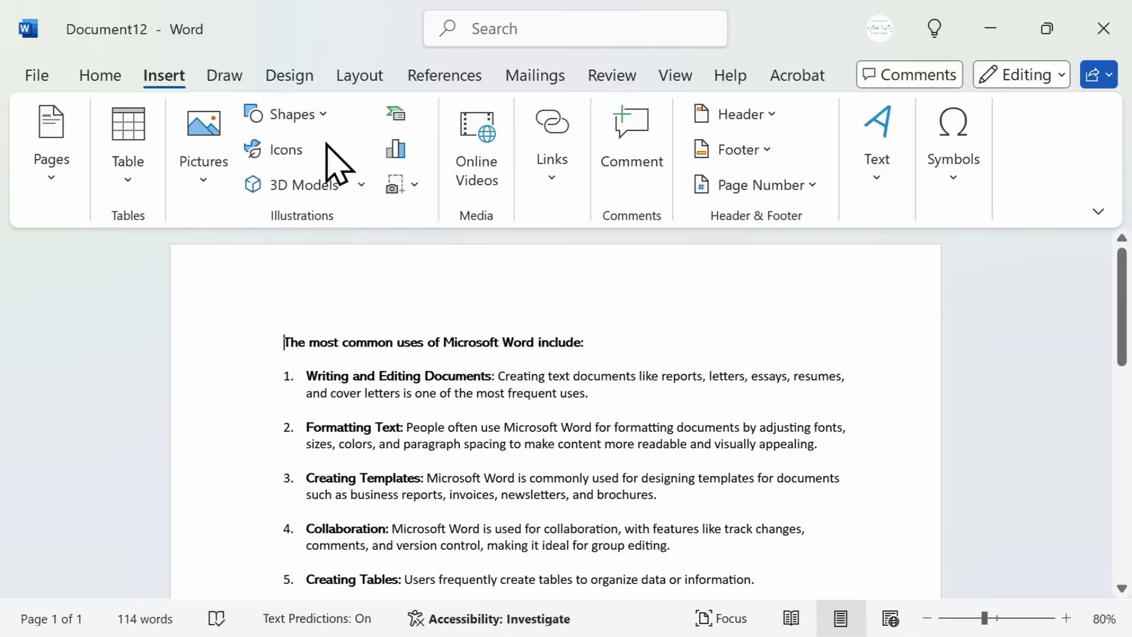
left_click(298, 152)
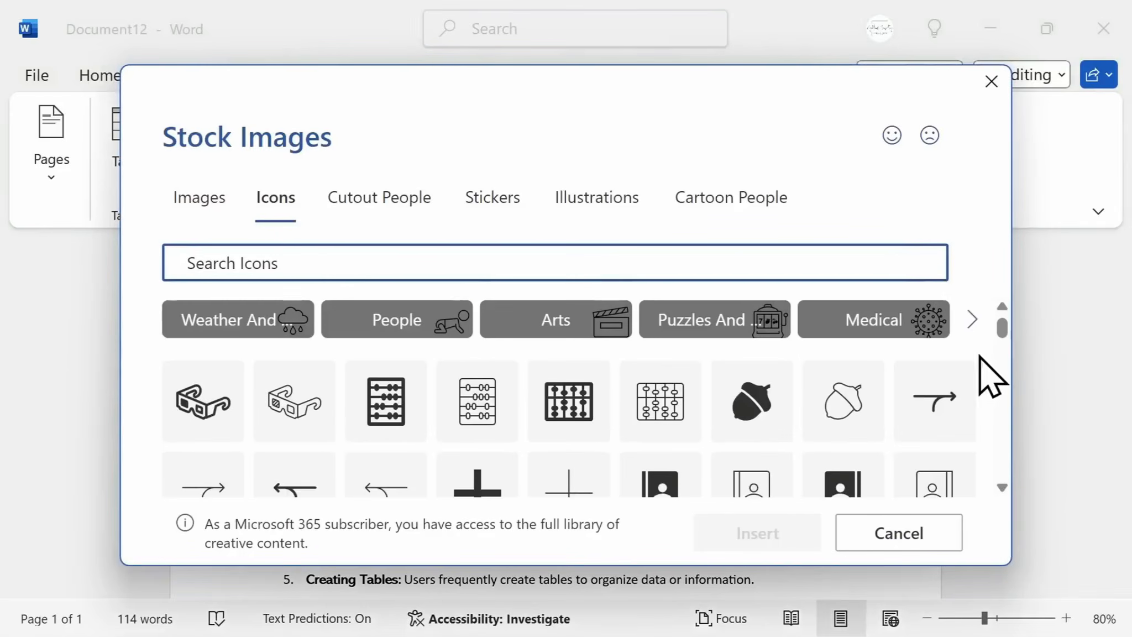
scroll(998, 394, "down", 3)
scroll(988, 381, "down", 5)
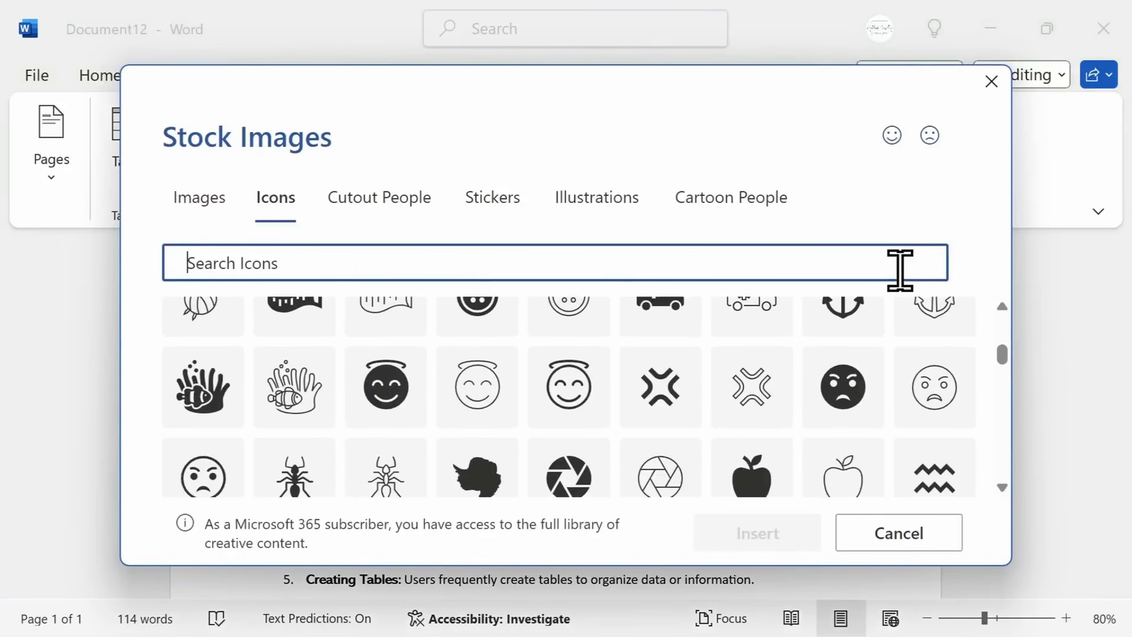
key("Escape")
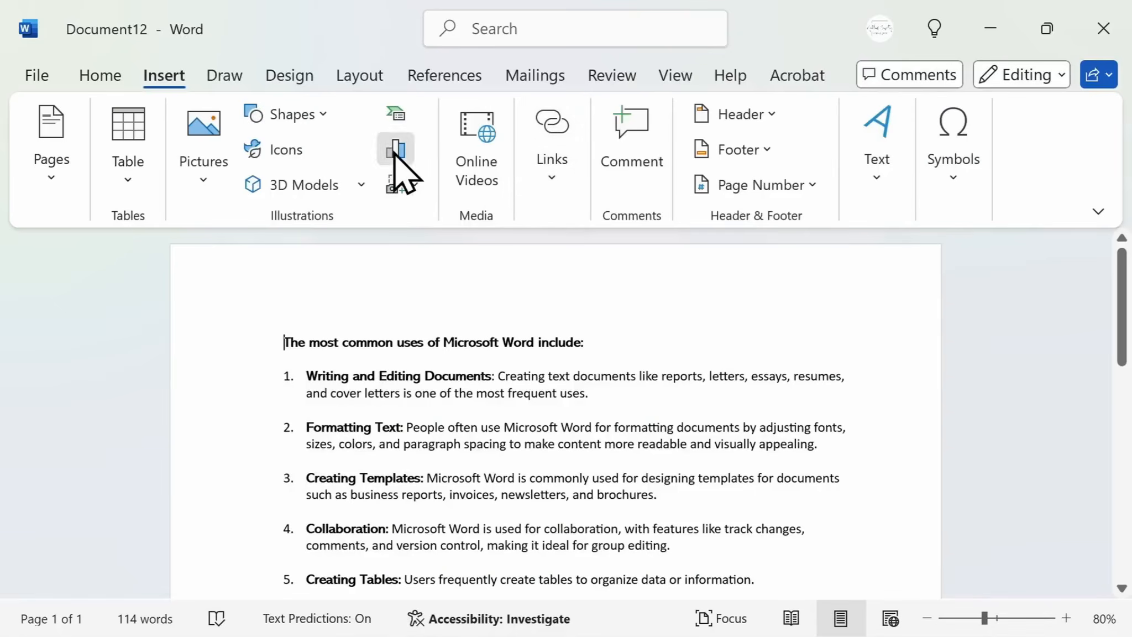
left_click(394, 152)
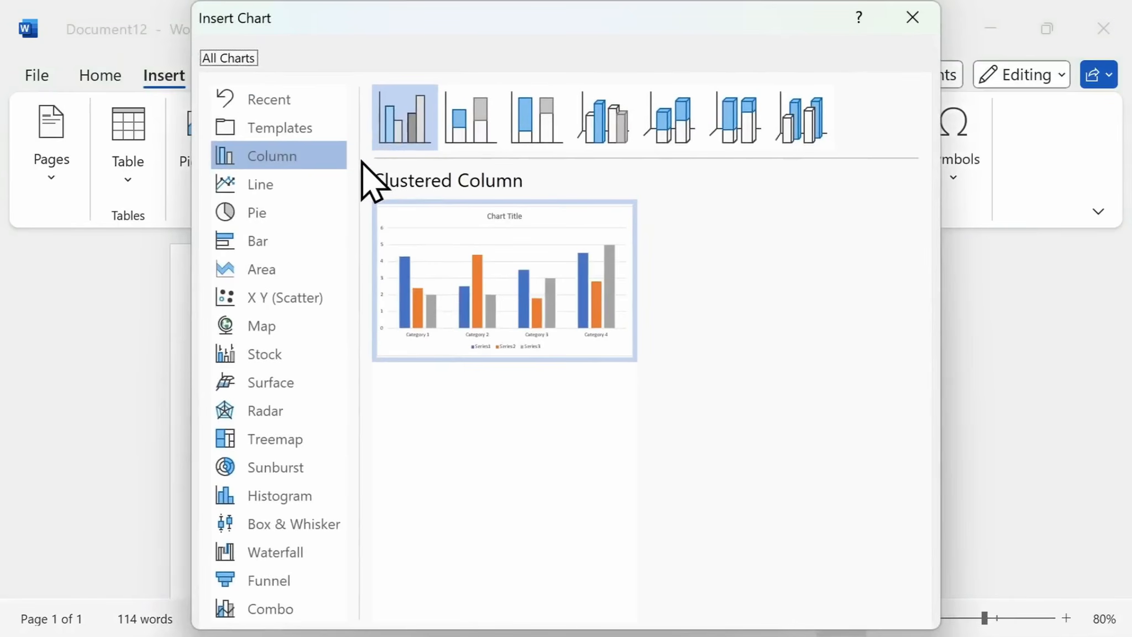
left_click(297, 236)
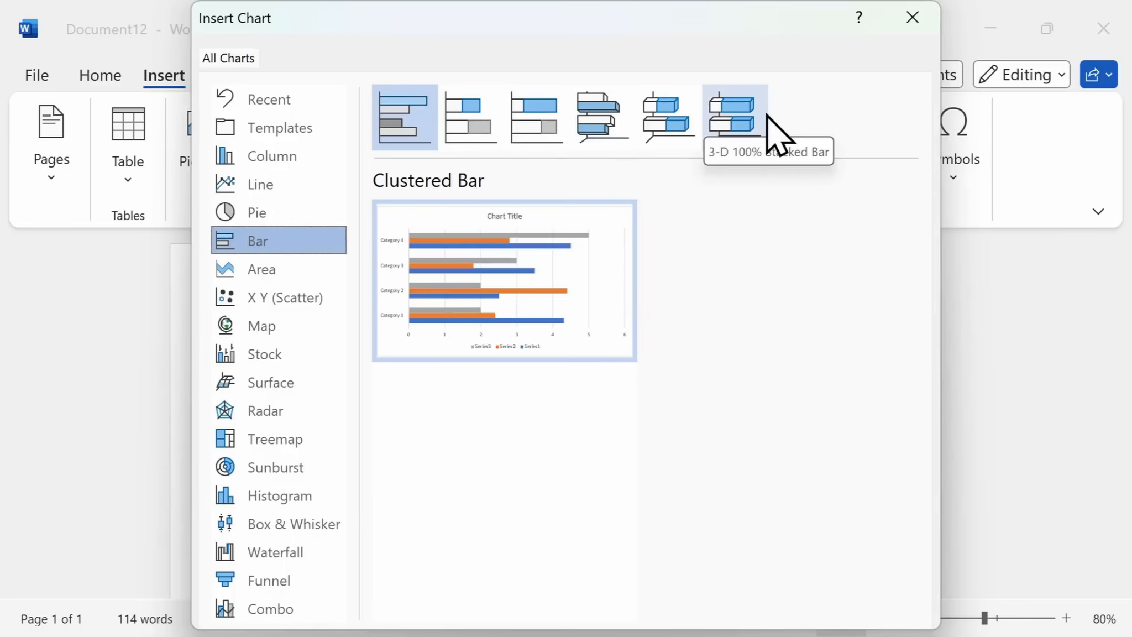
left_click(911, 18)
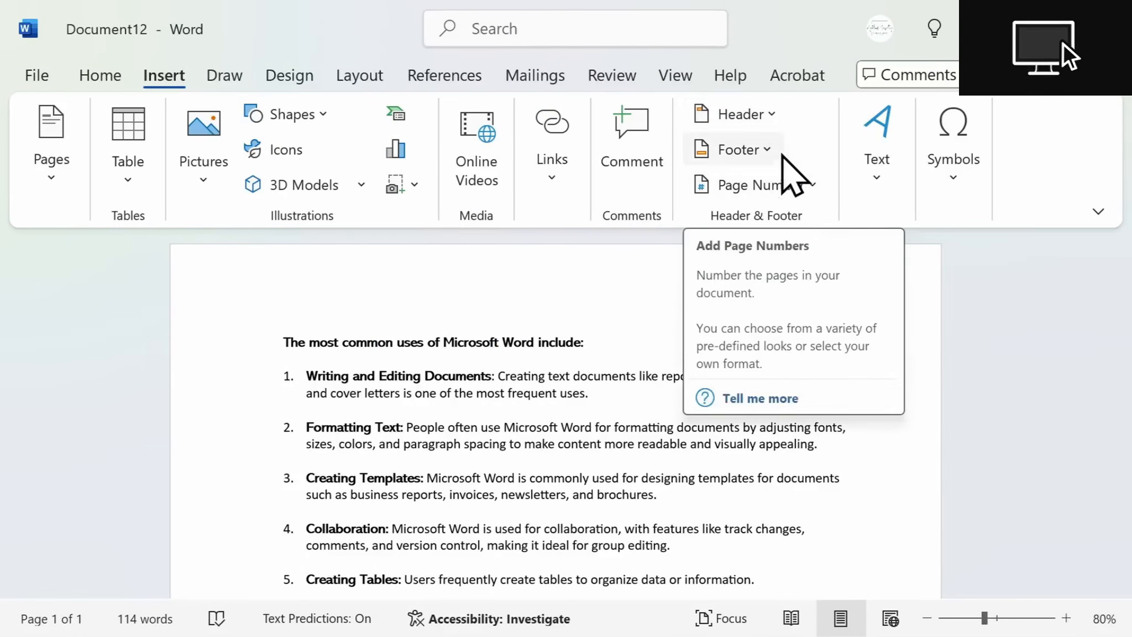
Add a Blank header and paste the copied author name and Microsoft Word lines into it
left_click(774, 118)
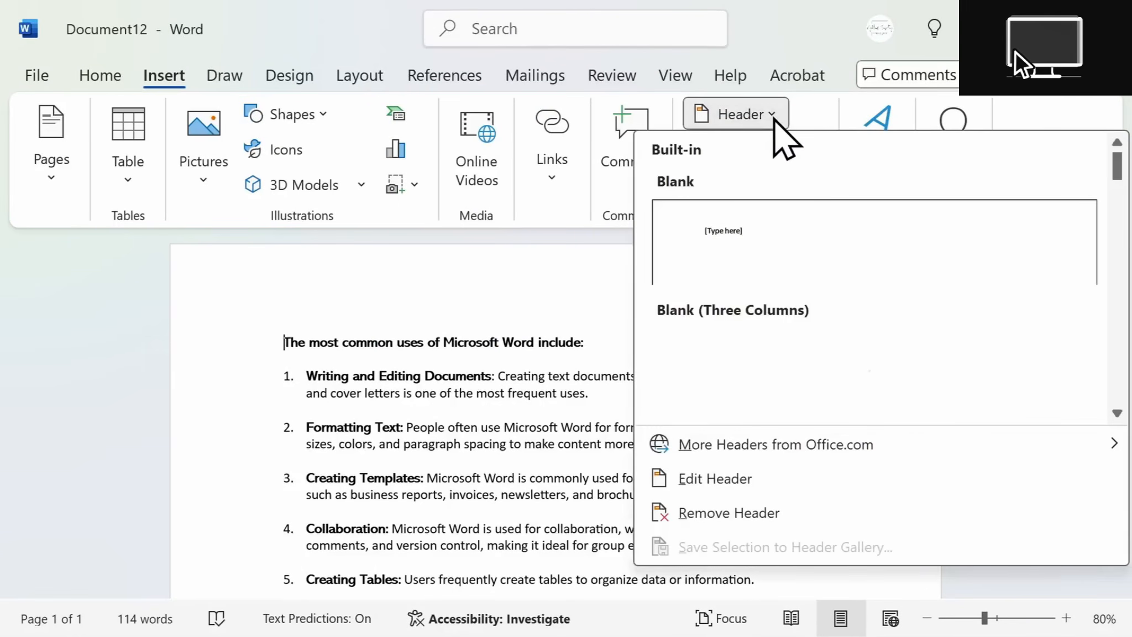
scroll(915, 241, "down", 3)
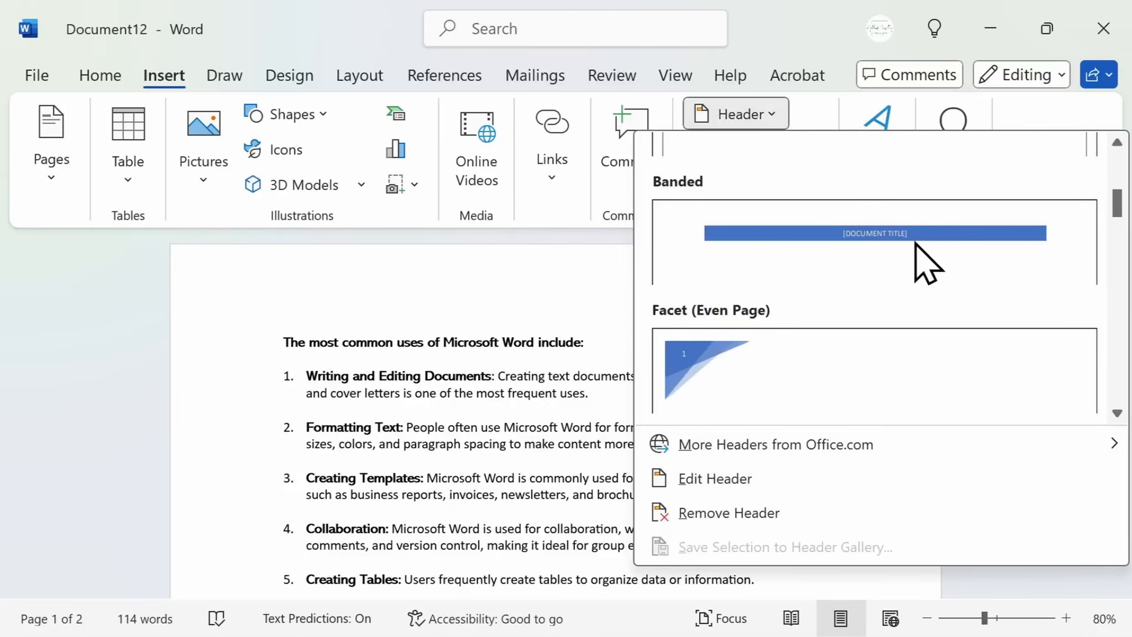
scroll(920, 259, "down", 3)
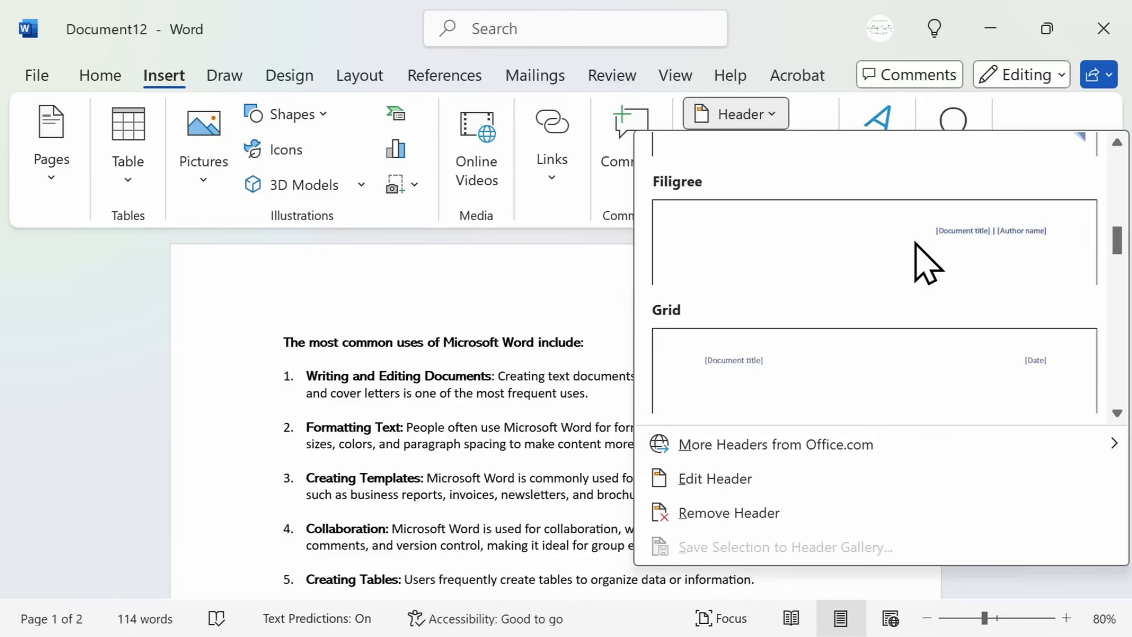
scroll(927, 263, "down", 3)
scroll(927, 263, "up", 10)
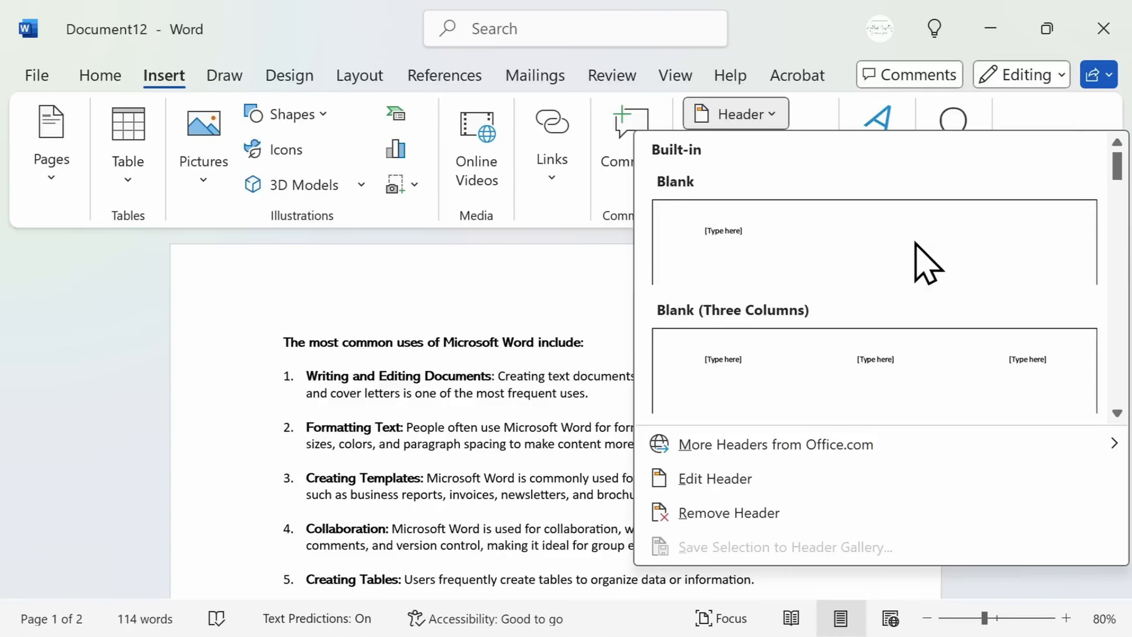
left_click(916, 242)
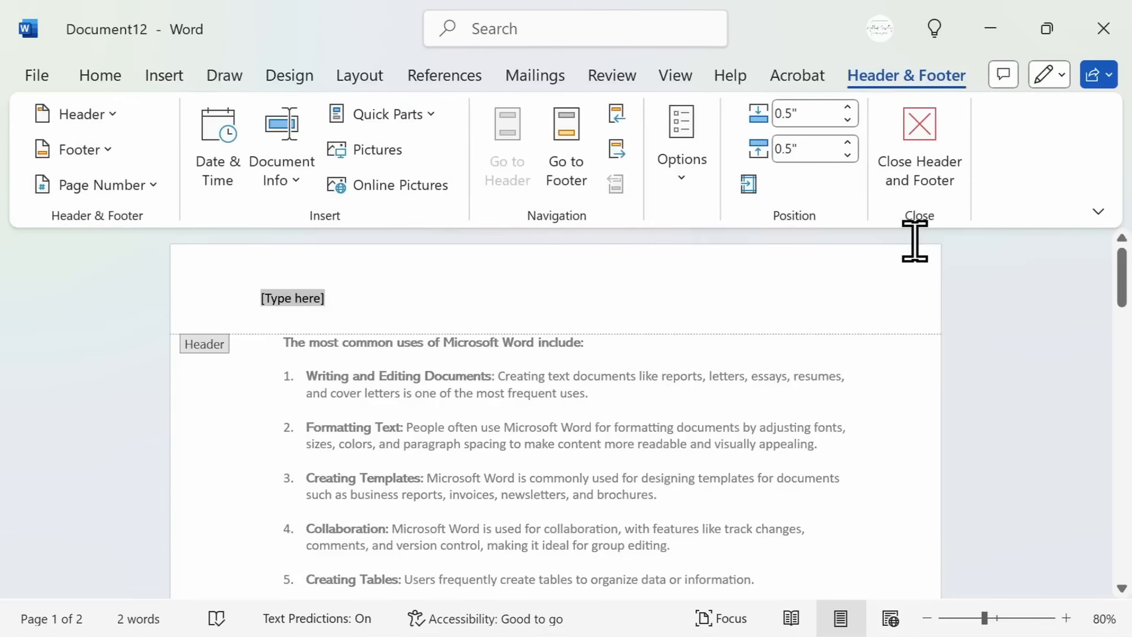
type("Elizabeth Parker Microsoft Word")
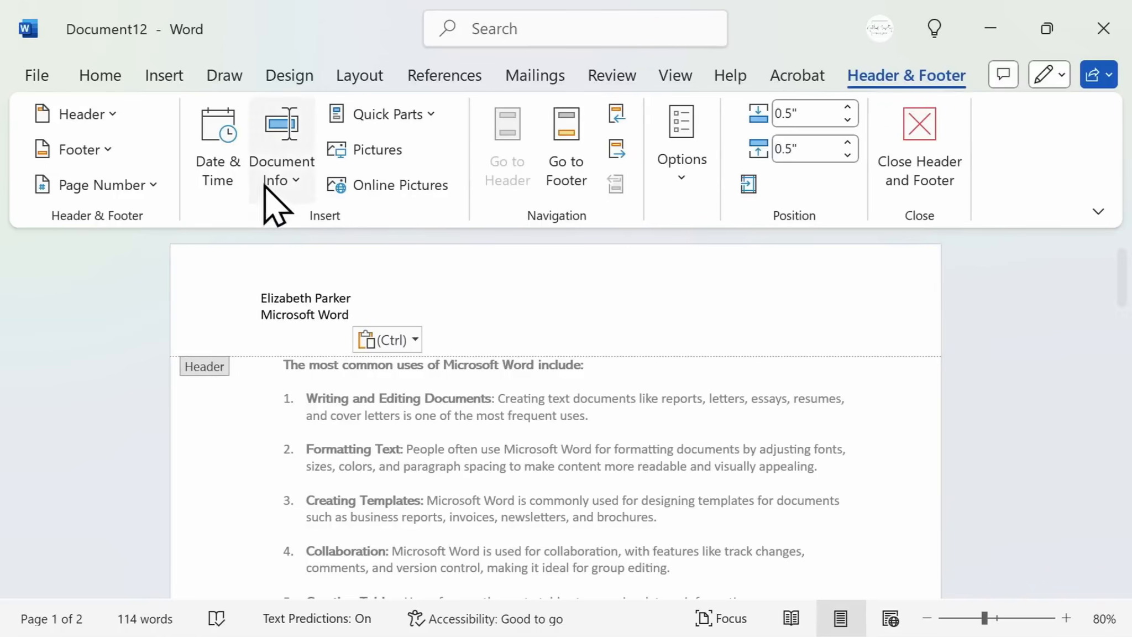
Insert the date in the Wednesday, October 23, 2024 format into the header and close the header
left_click(229, 174)
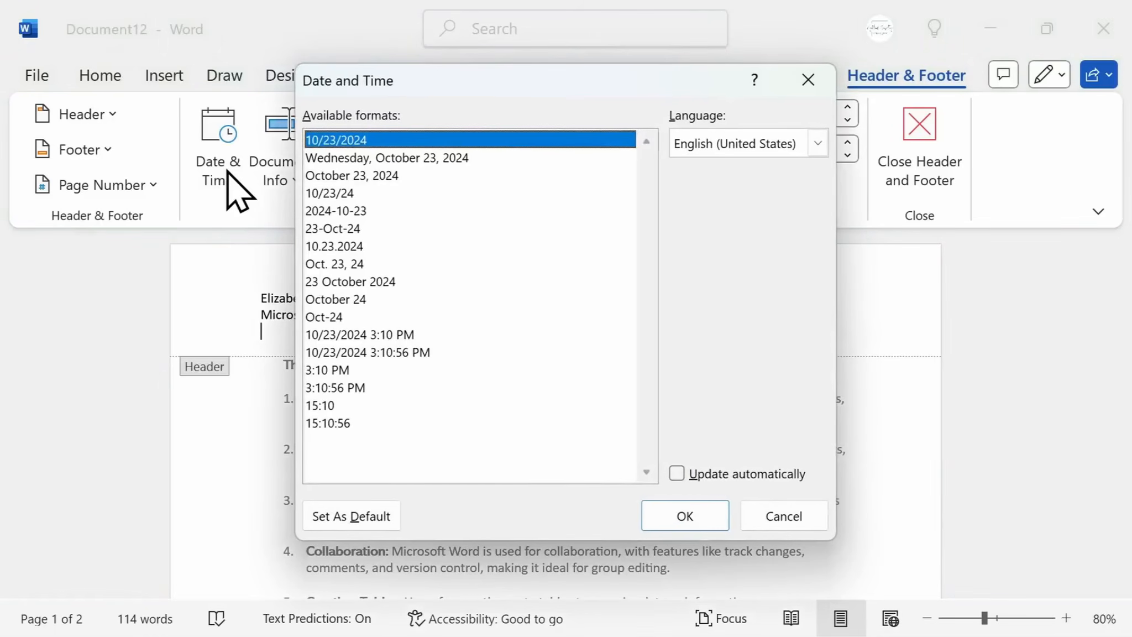
left_click(479, 160)
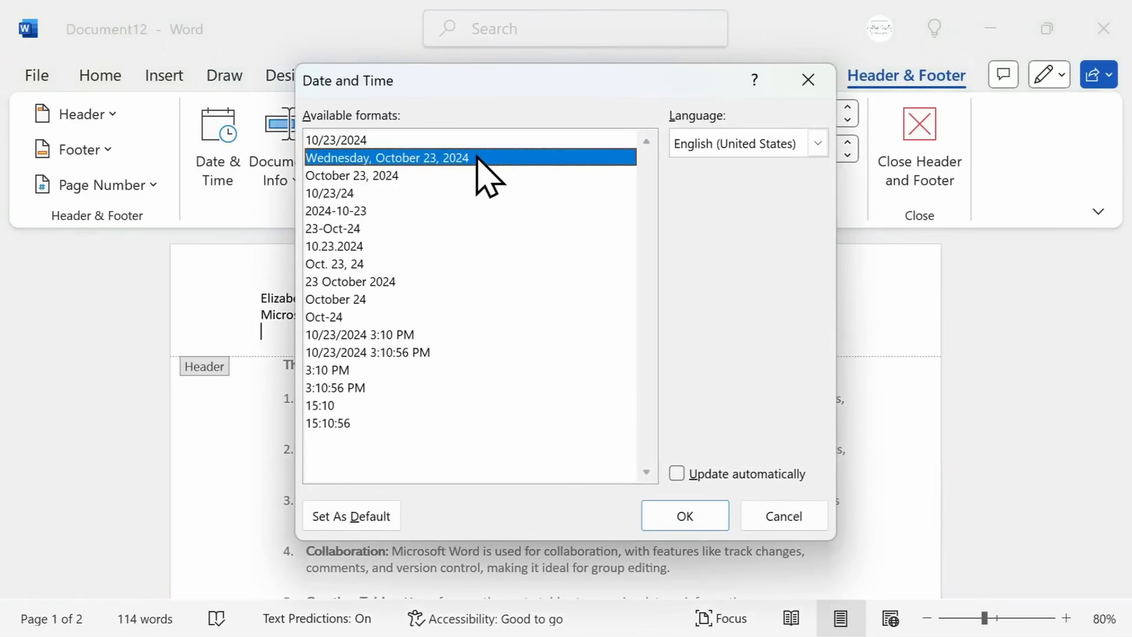
left_click(694, 517)
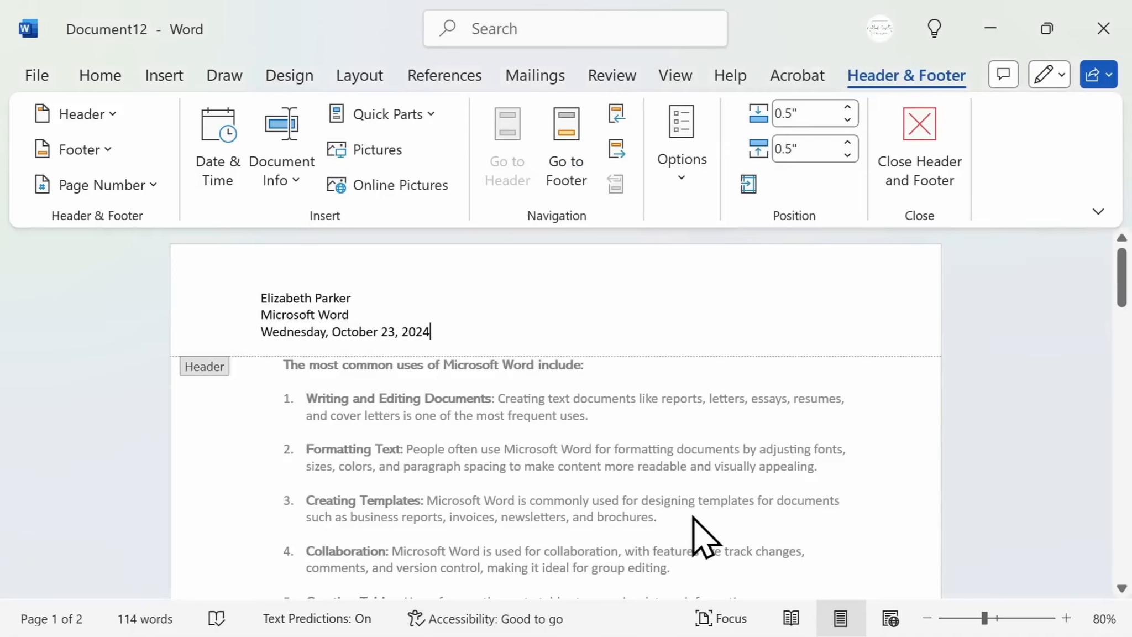
left_click(931, 138)
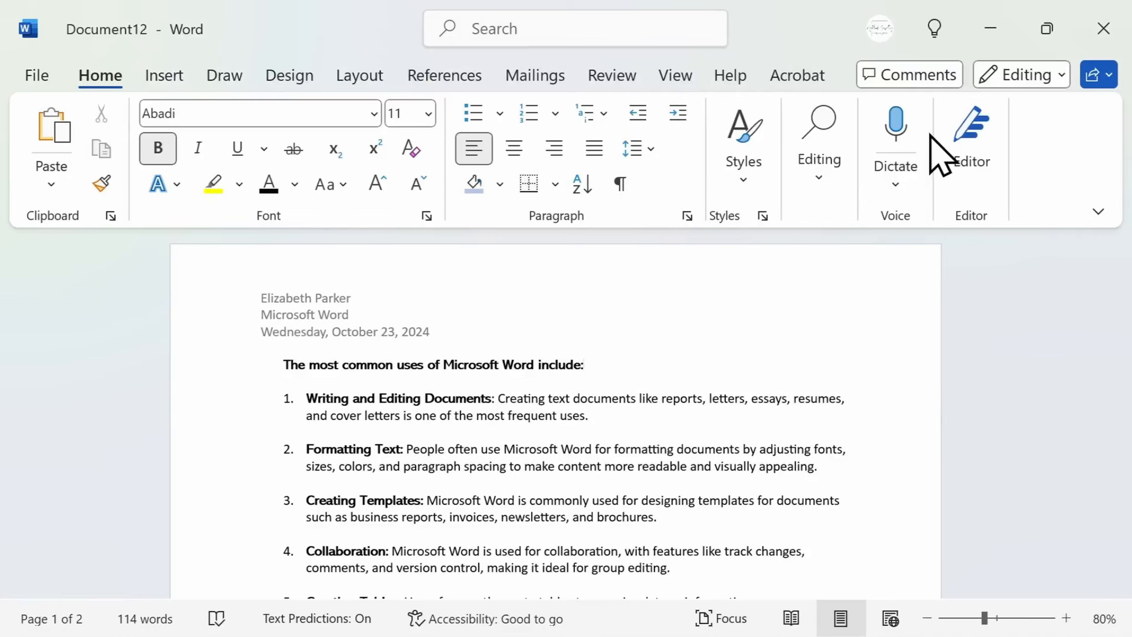
Reopen the header area and add a Plain Number 2 page number at the bottom of the page
double_click(451, 317)
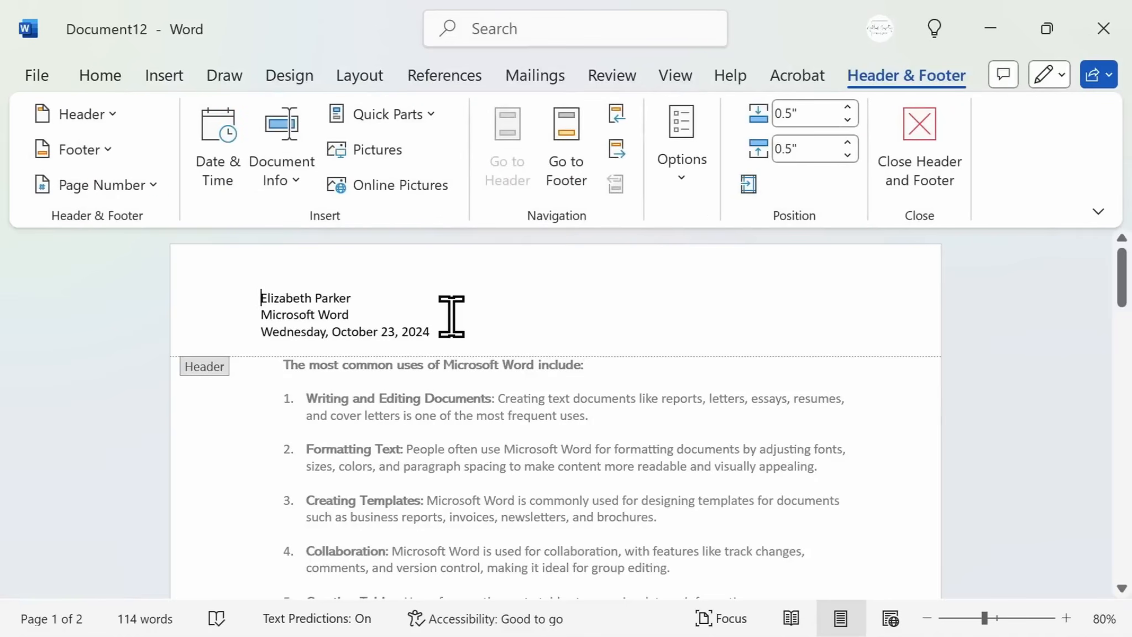
left_click(565, 189)
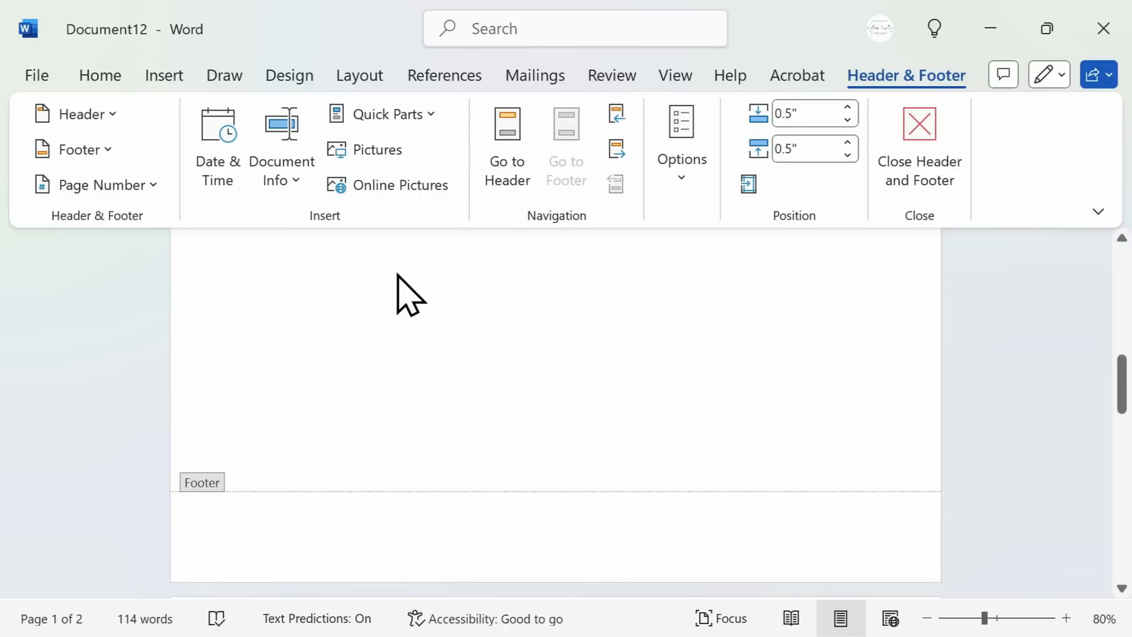
left_click(153, 188)
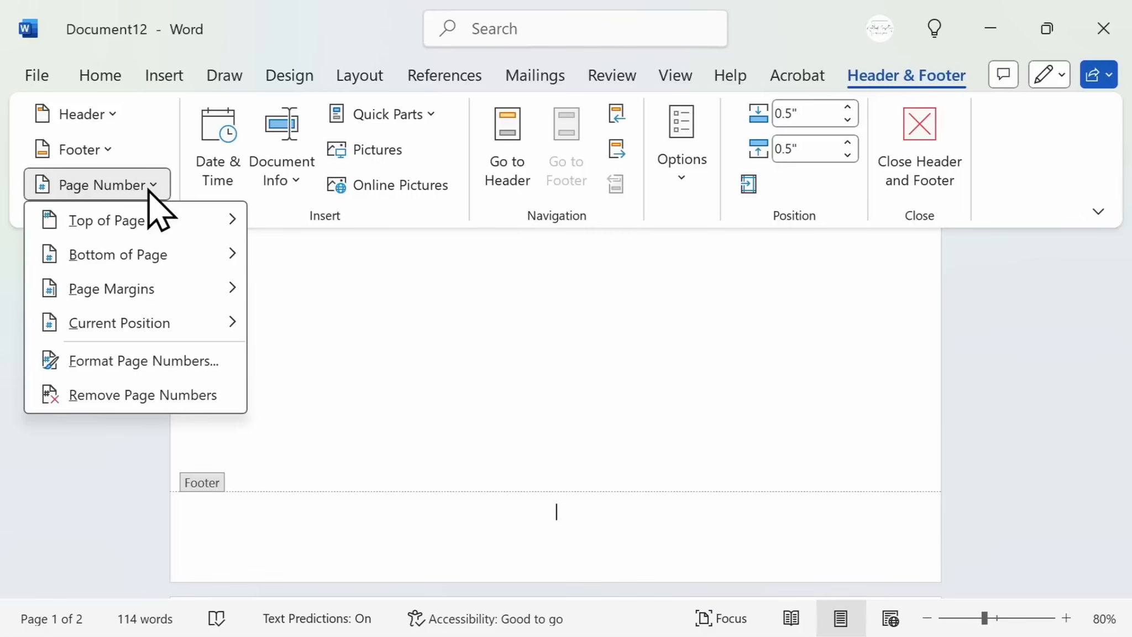
mouse_move(149, 250)
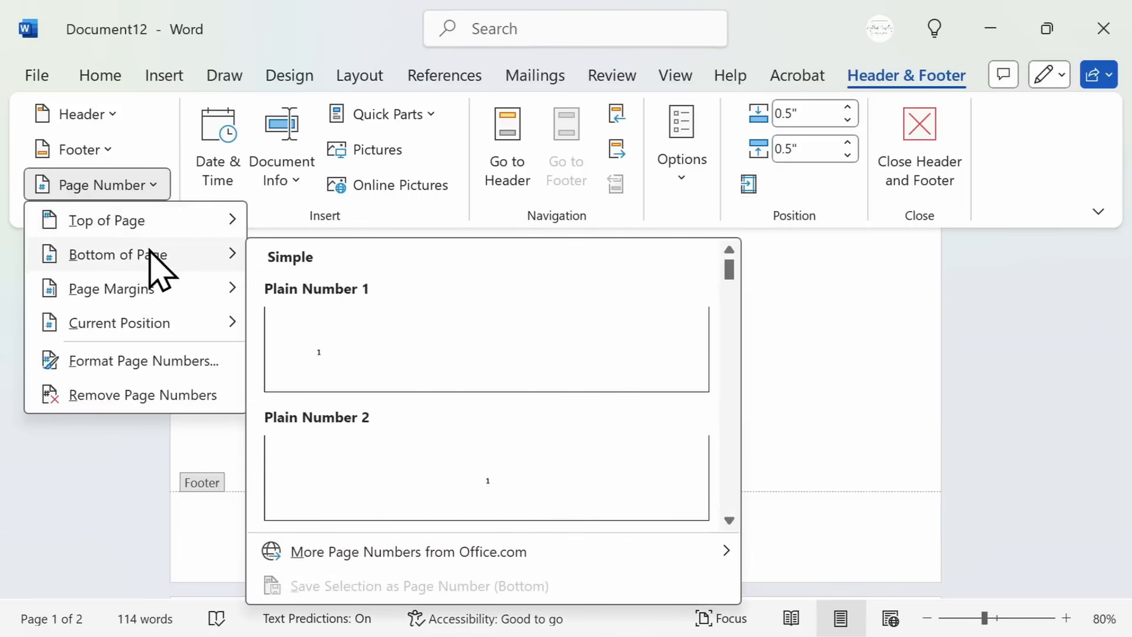
left_click(518, 481)
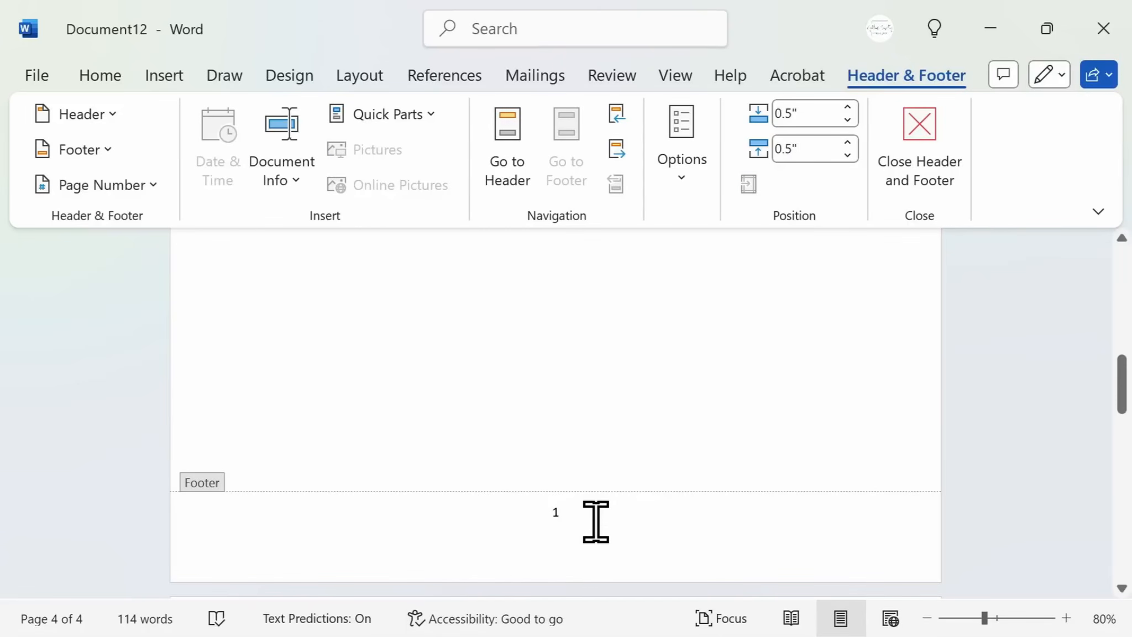
Format the page numbers to start at 2 and return to the document body
left_click_drag(544, 516, 601, 513)
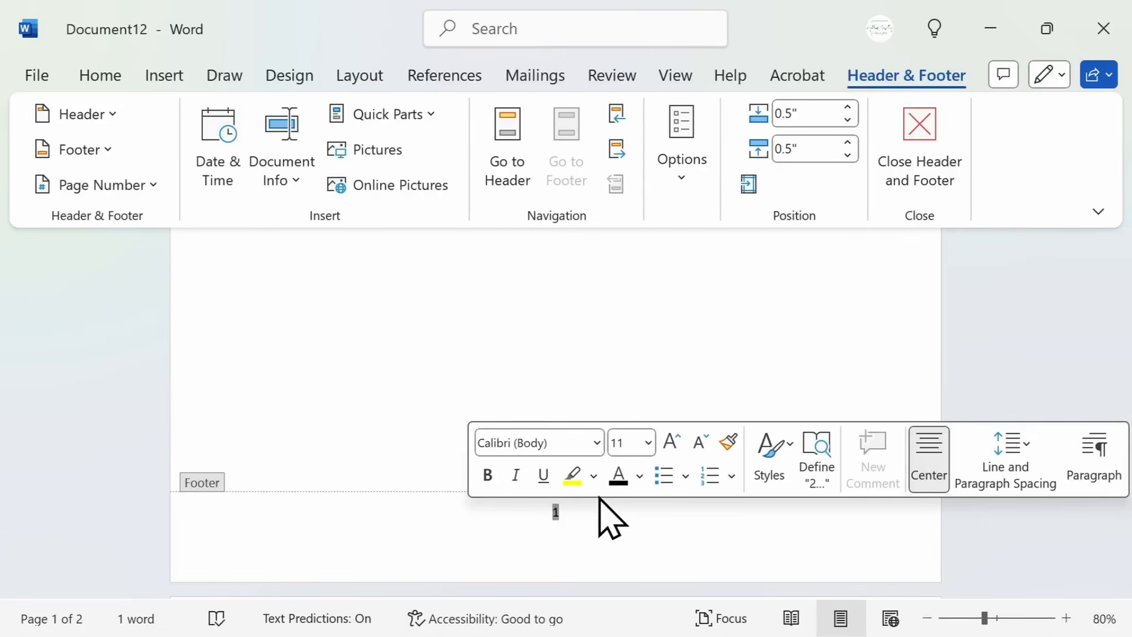
left_click(599, 512)
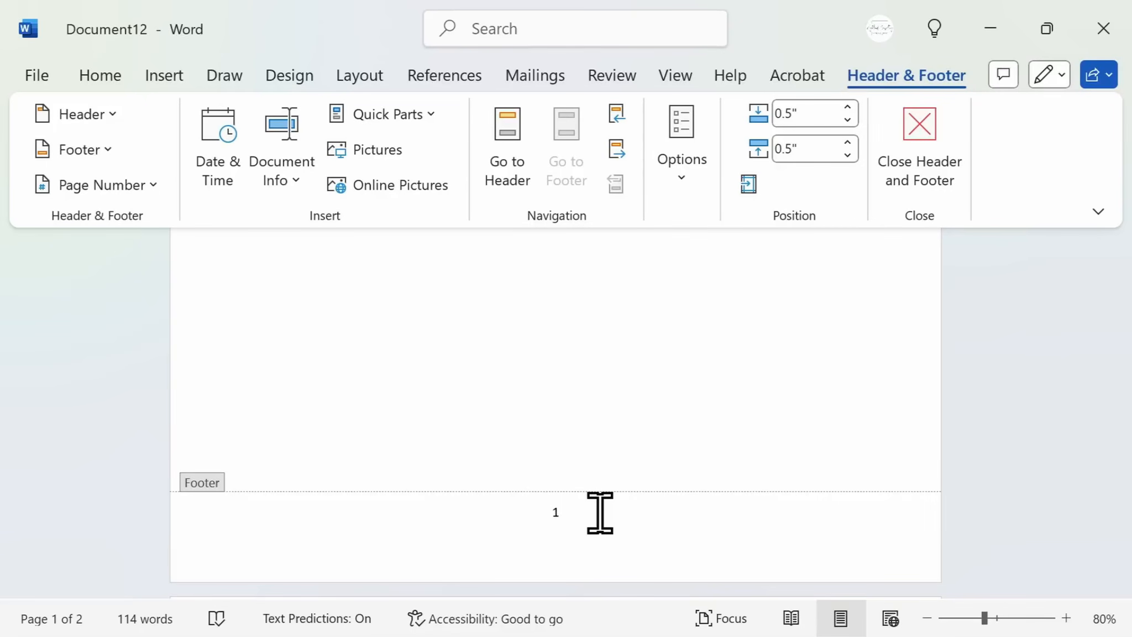
left_click(142, 191)
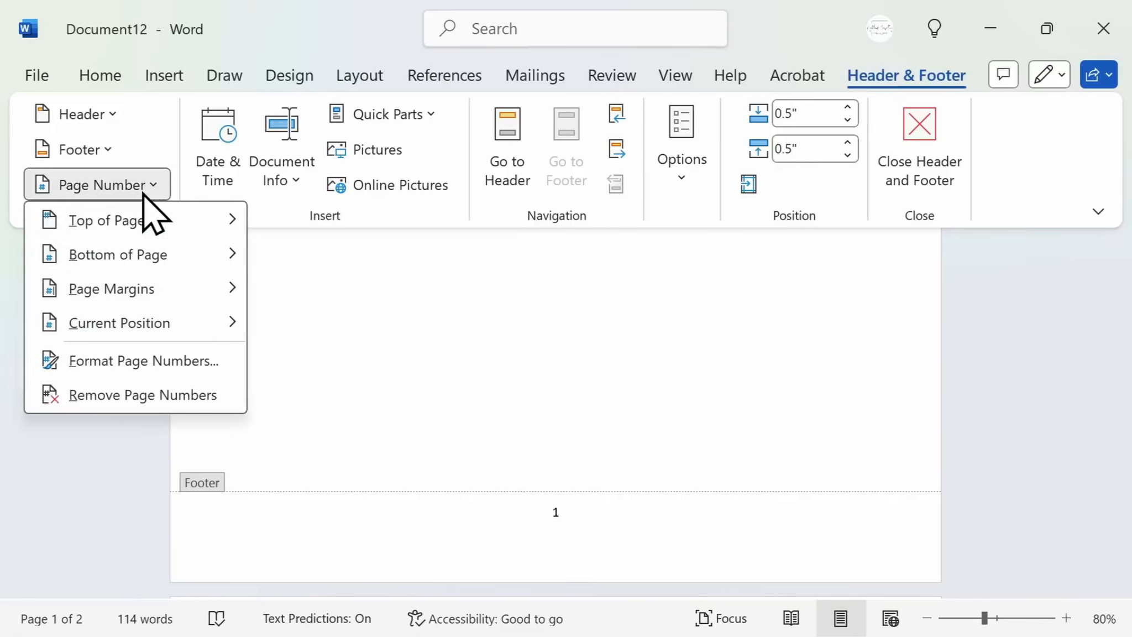
left_click(197, 362)
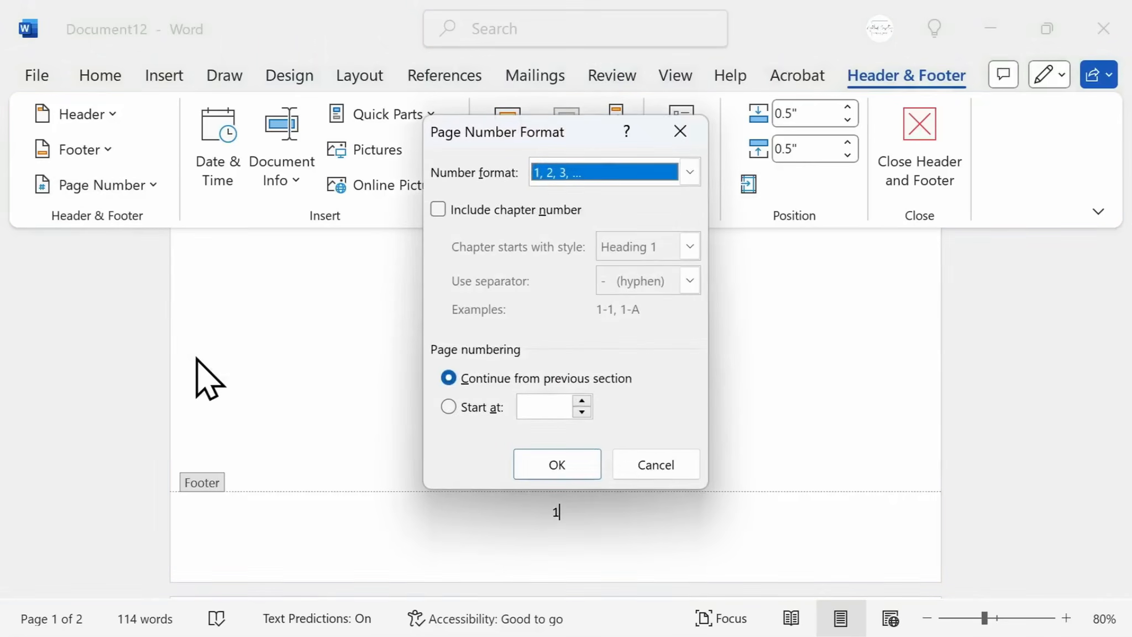
left_click(449, 406)
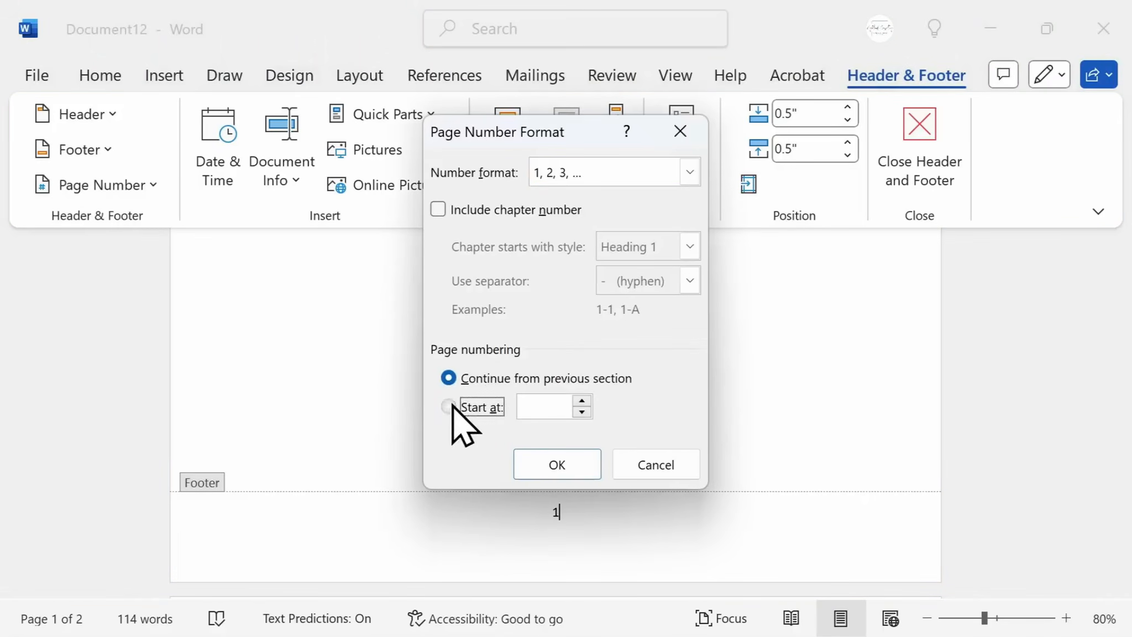
left_click(582, 402)
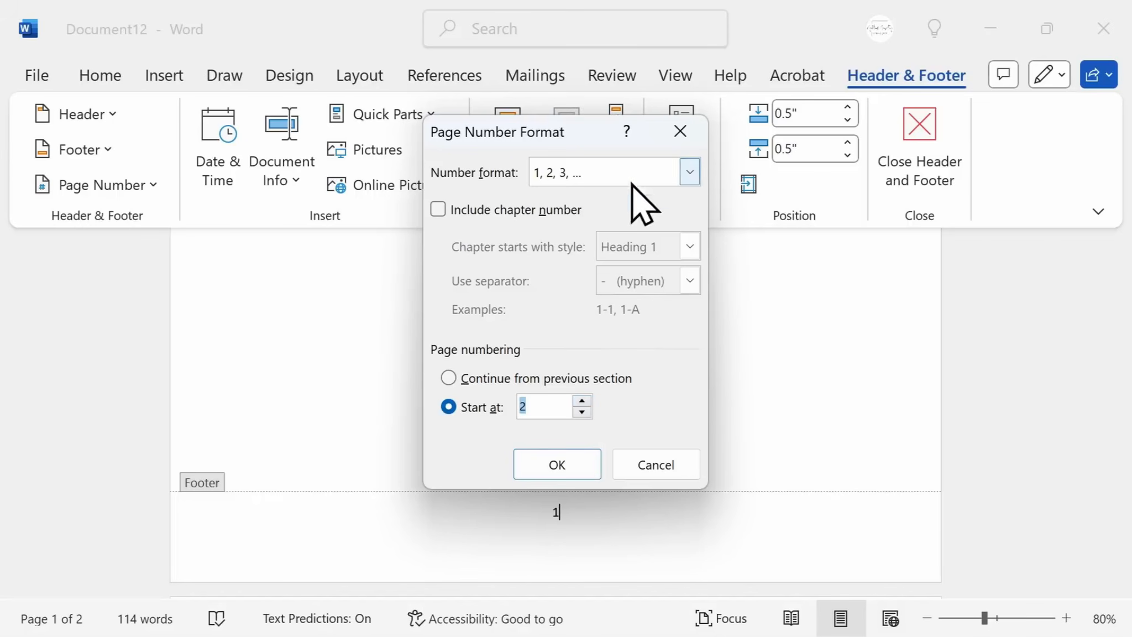
left_click(689, 173)
scroll(690, 235, "down", 1)
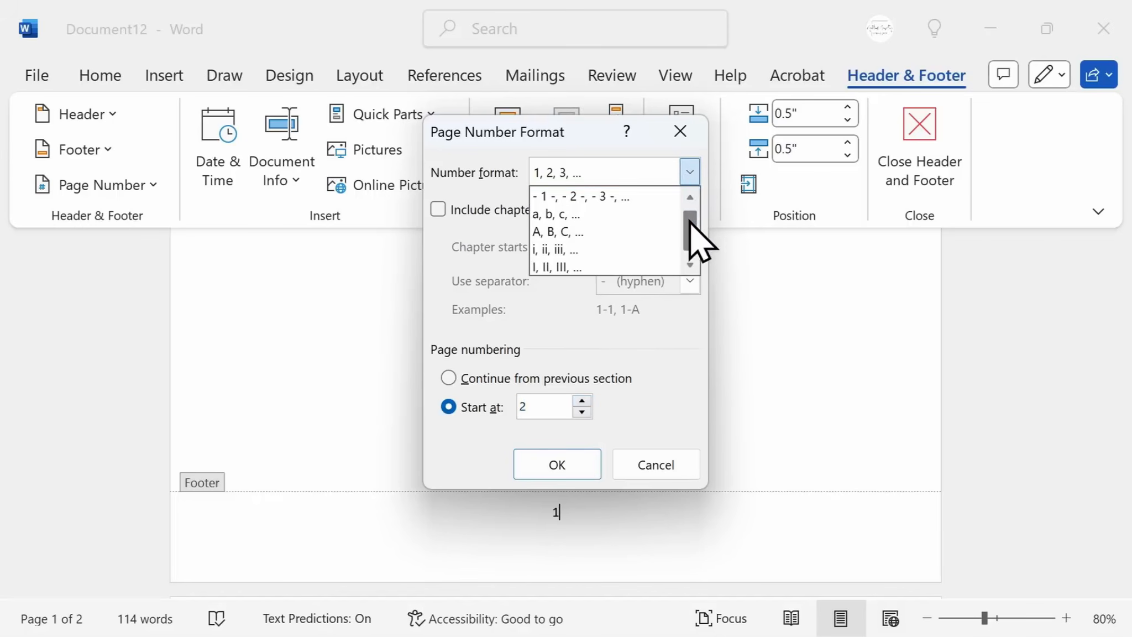
scroll(702, 233, "up", 1)
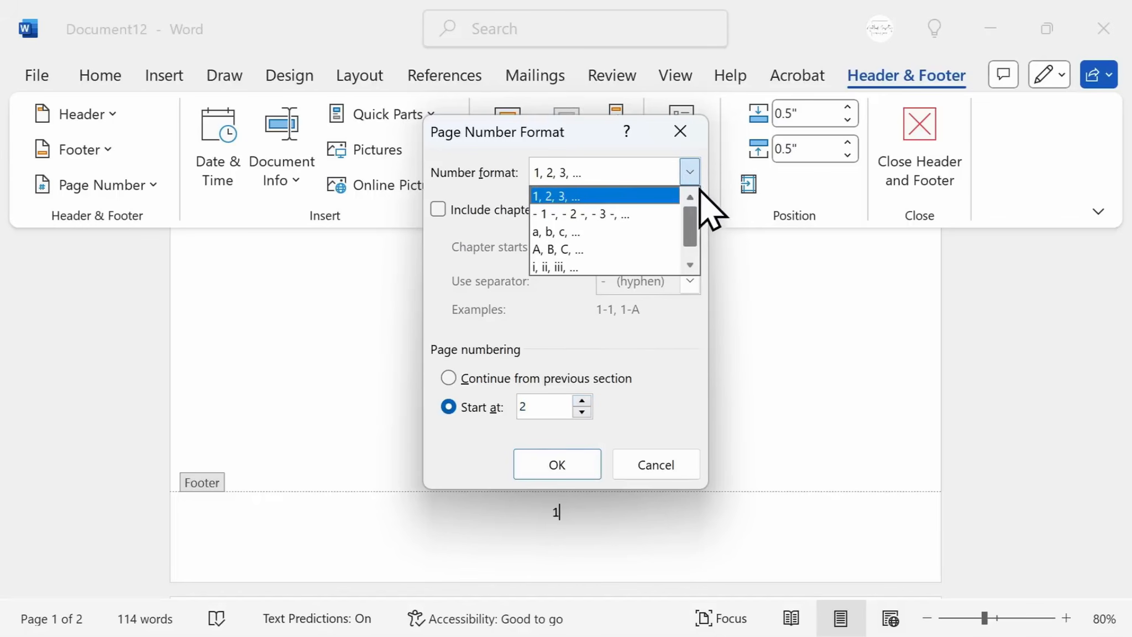
left_click(560, 466)
double_click(561, 406)
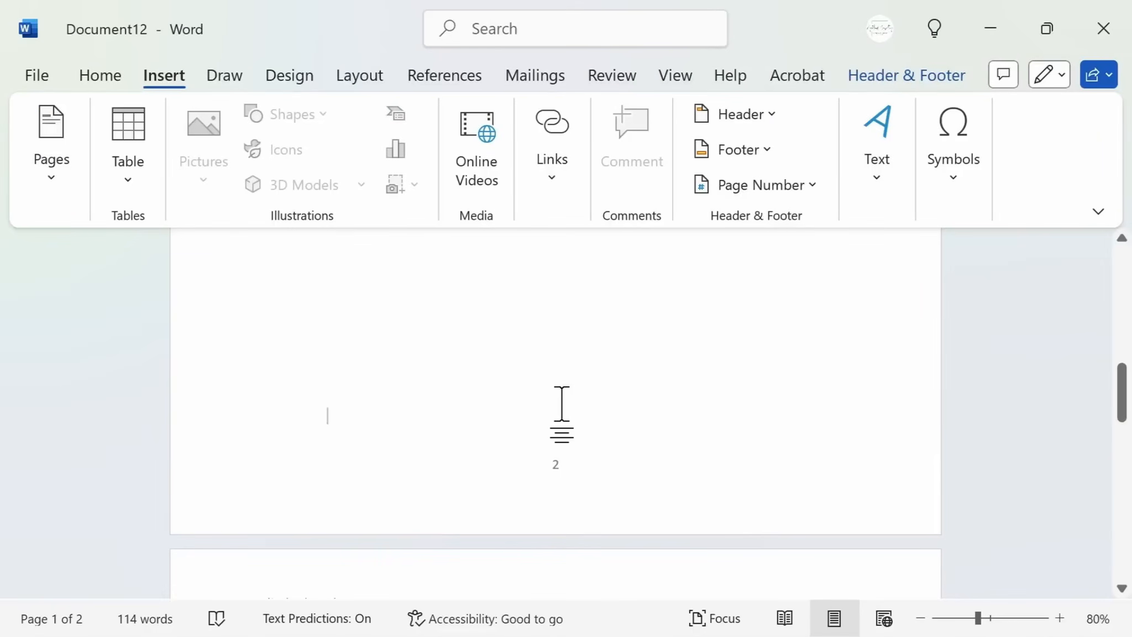
Apply Narrow page margins to the document
left_click(373, 73)
scroll(491, 349, "up", 10)
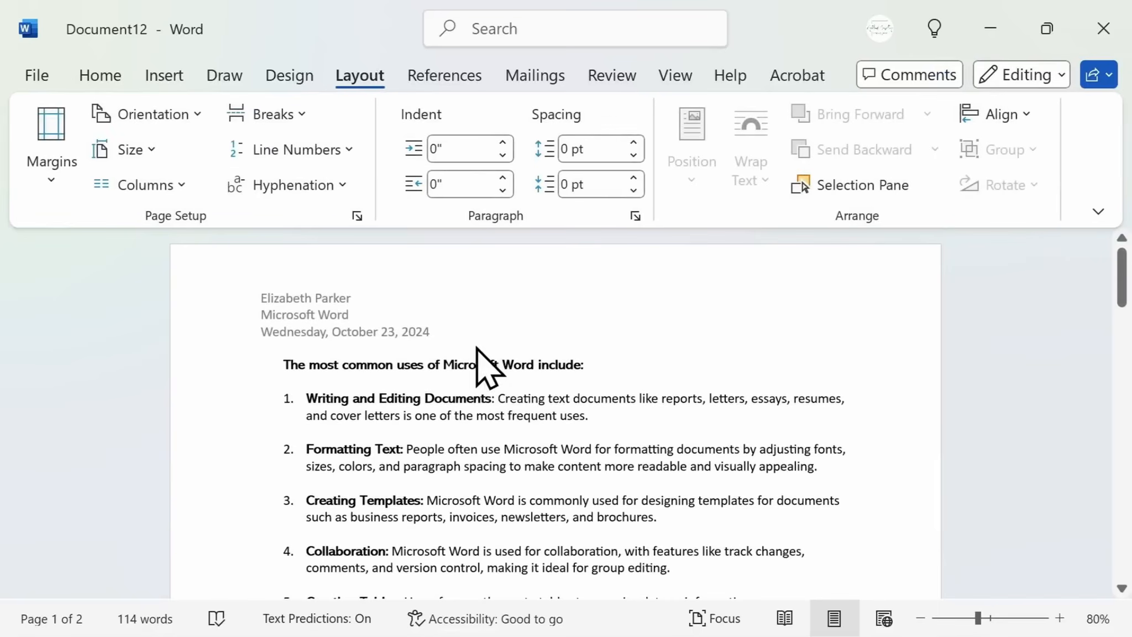
left_click(60, 185)
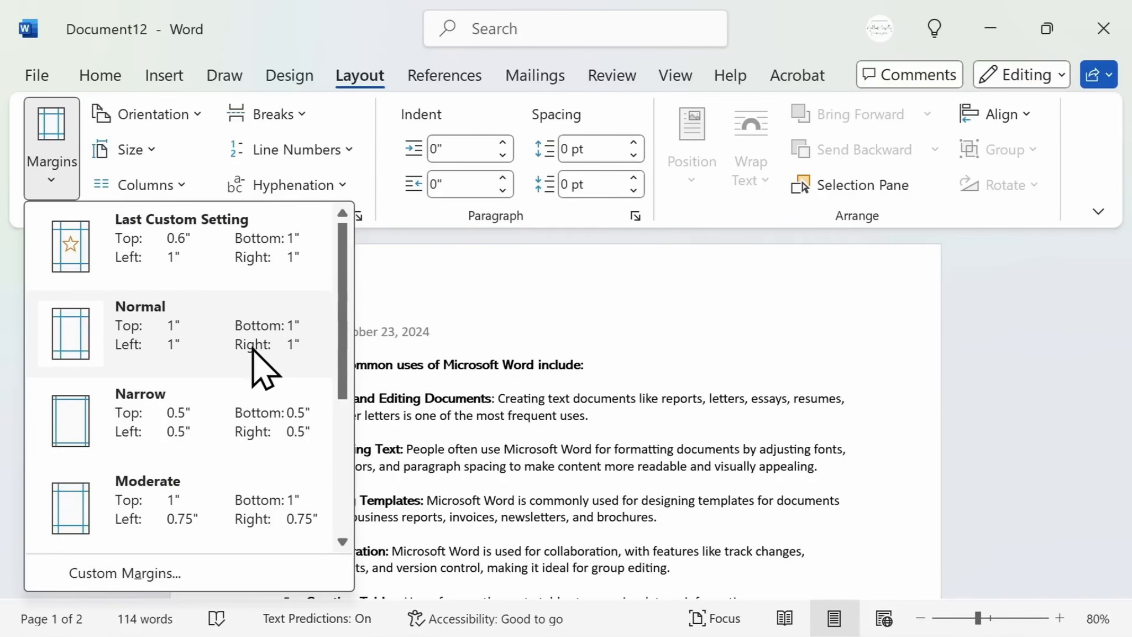
left_click(257, 420)
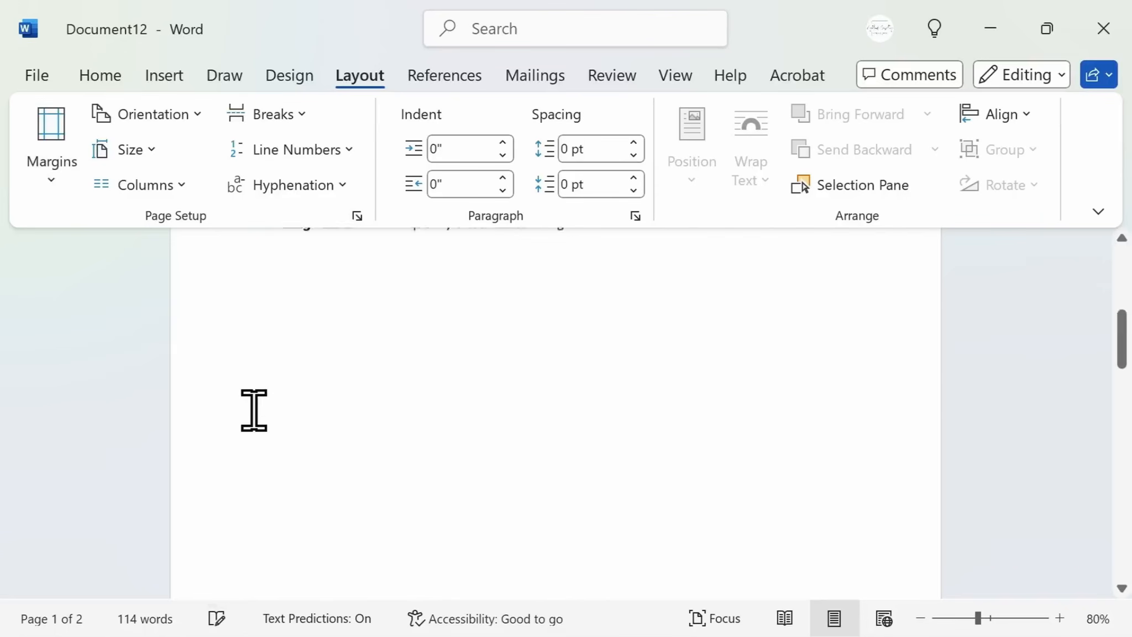
Open the custom margins settings and close them without changes
scroll(254, 412, "up", 3)
scroll(254, 412, "up", 5)
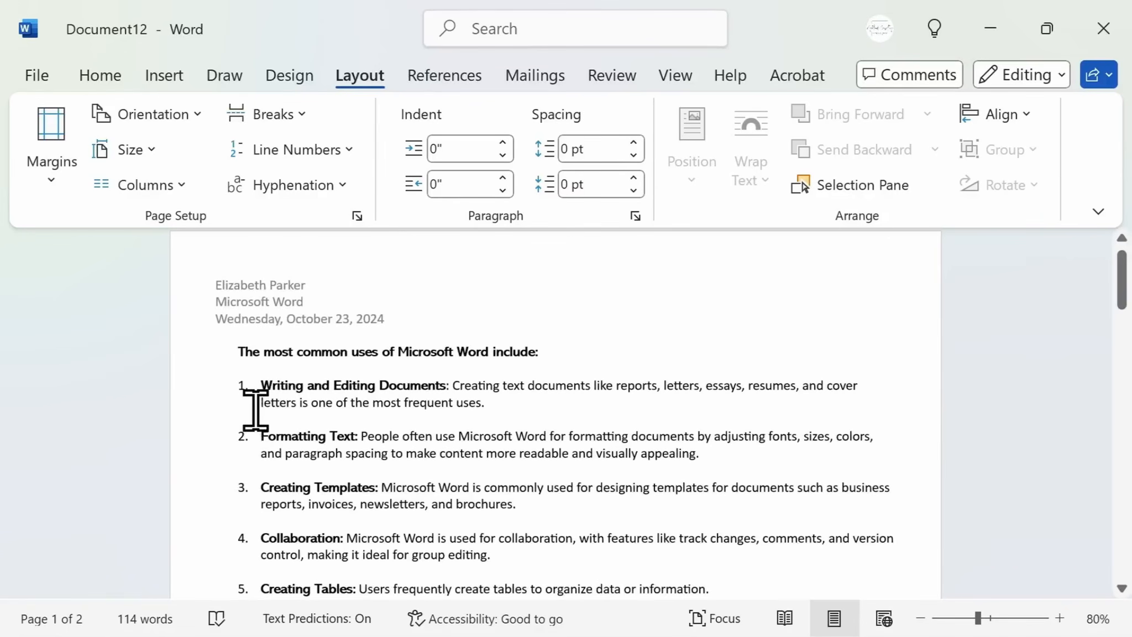
left_click(50, 163)
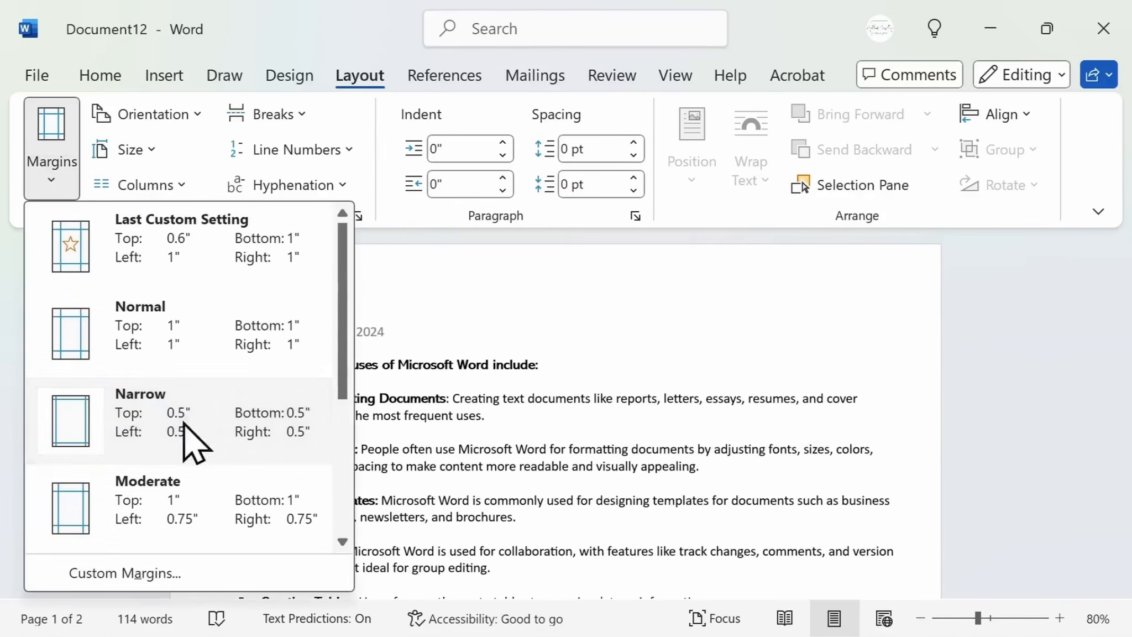
left_click(219, 573)
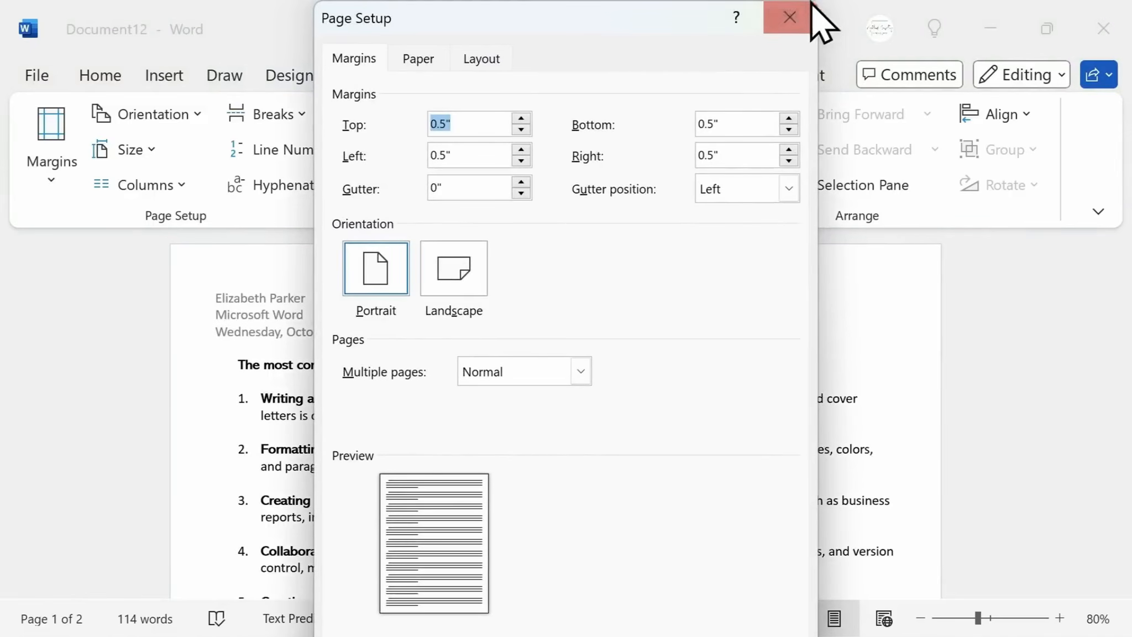
left_click(792, 19)
Switch the page orientation to Landscape and back to Portrait
left_click(198, 116)
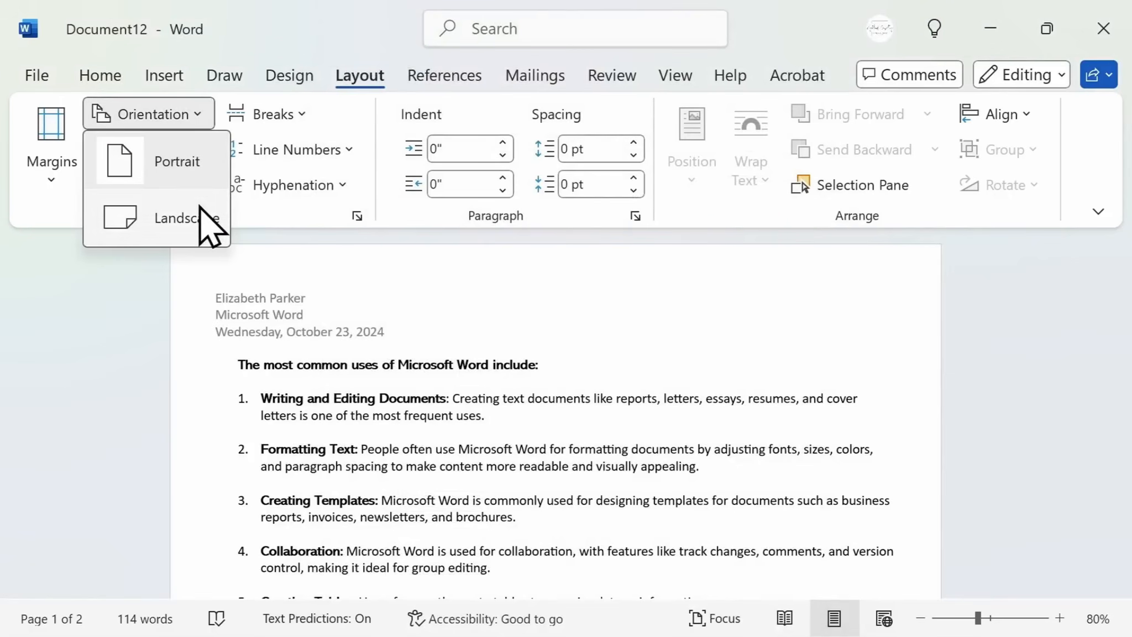
left_click(203, 221)
scroll(275, 308, "up", 10)
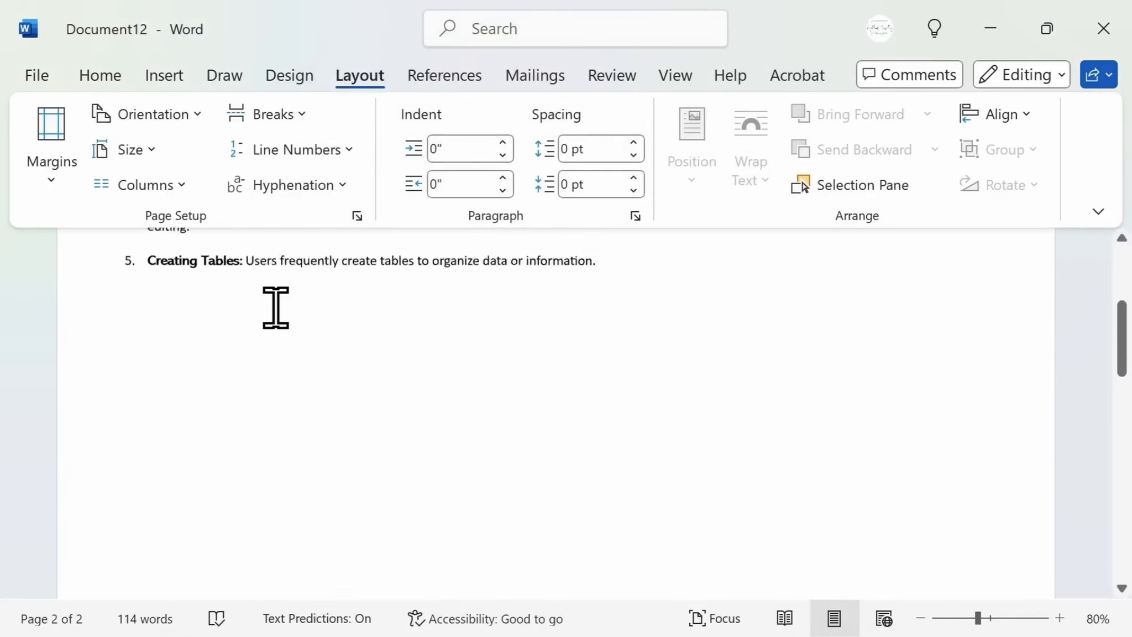
left_click(171, 119)
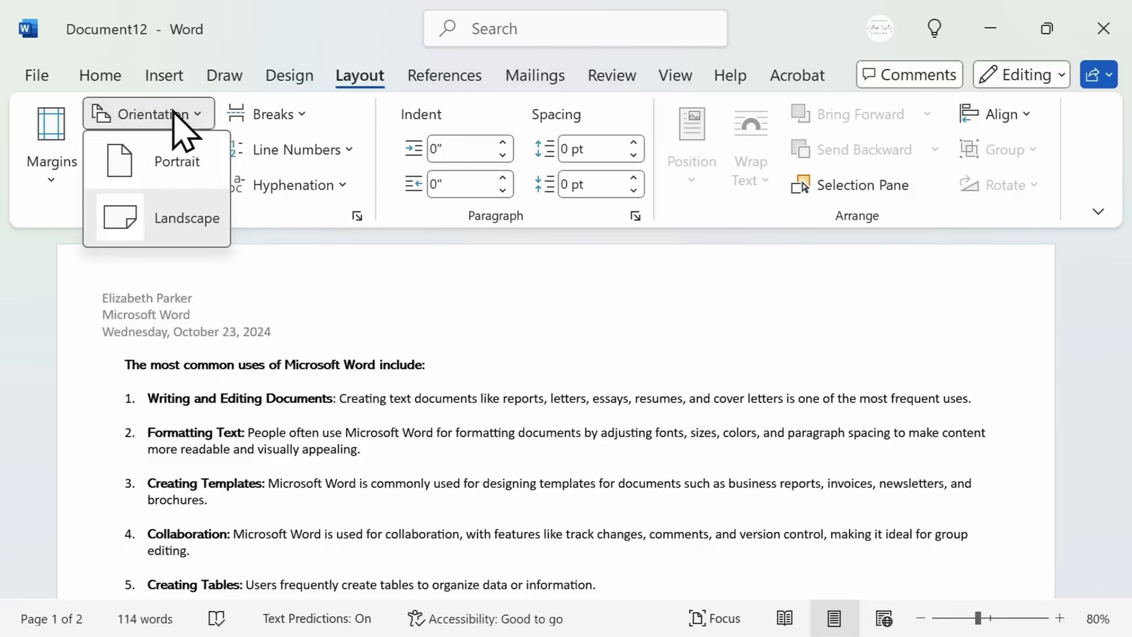
left_click(187, 166)
scroll(204, 254, "up", 3)
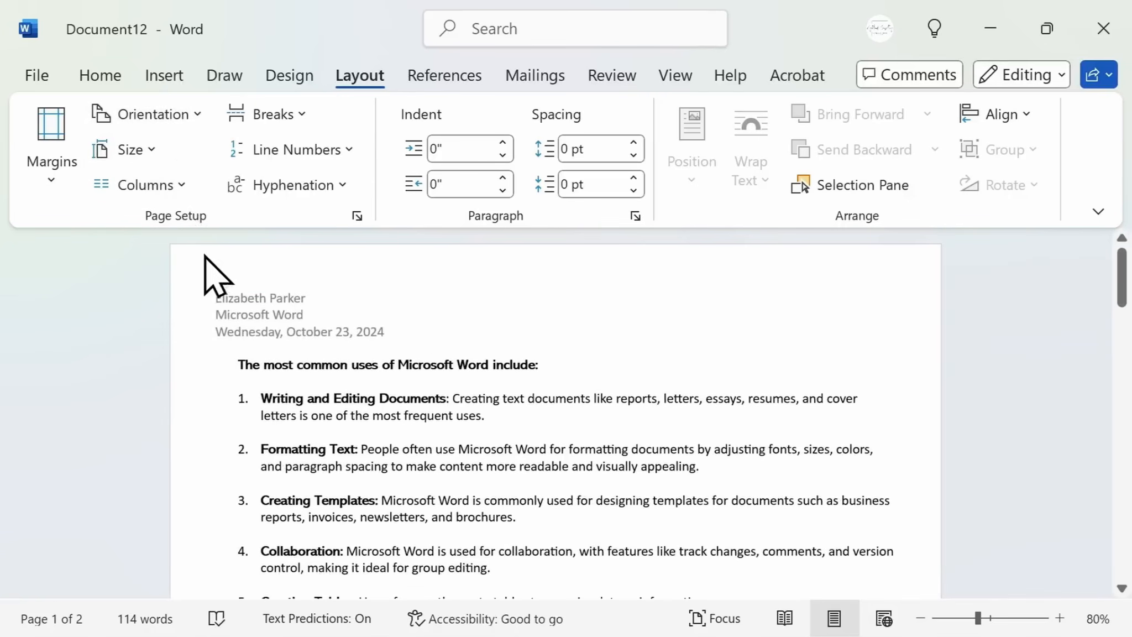
Split the document text into two columns
left_click(182, 187)
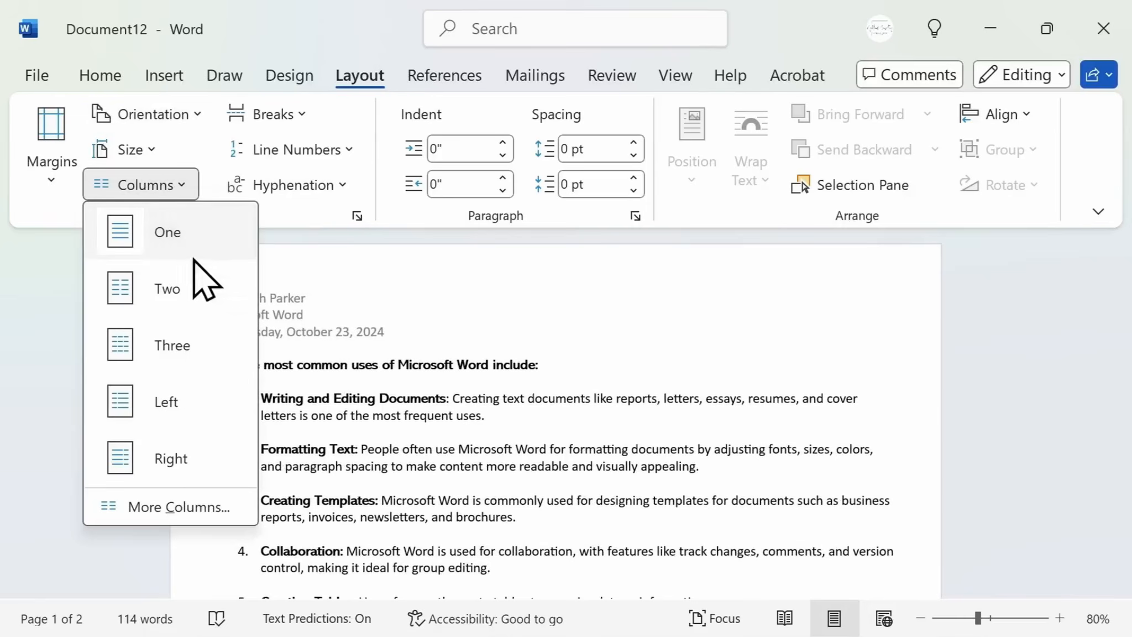
left_click(198, 284)
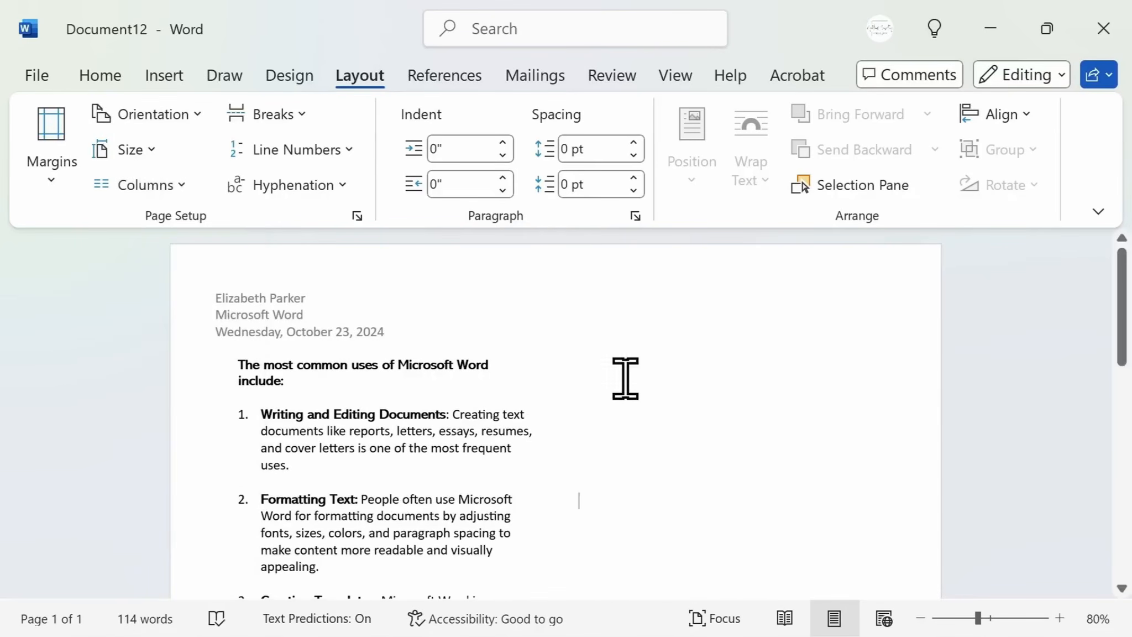
scroll(402, 385, "down", 1)
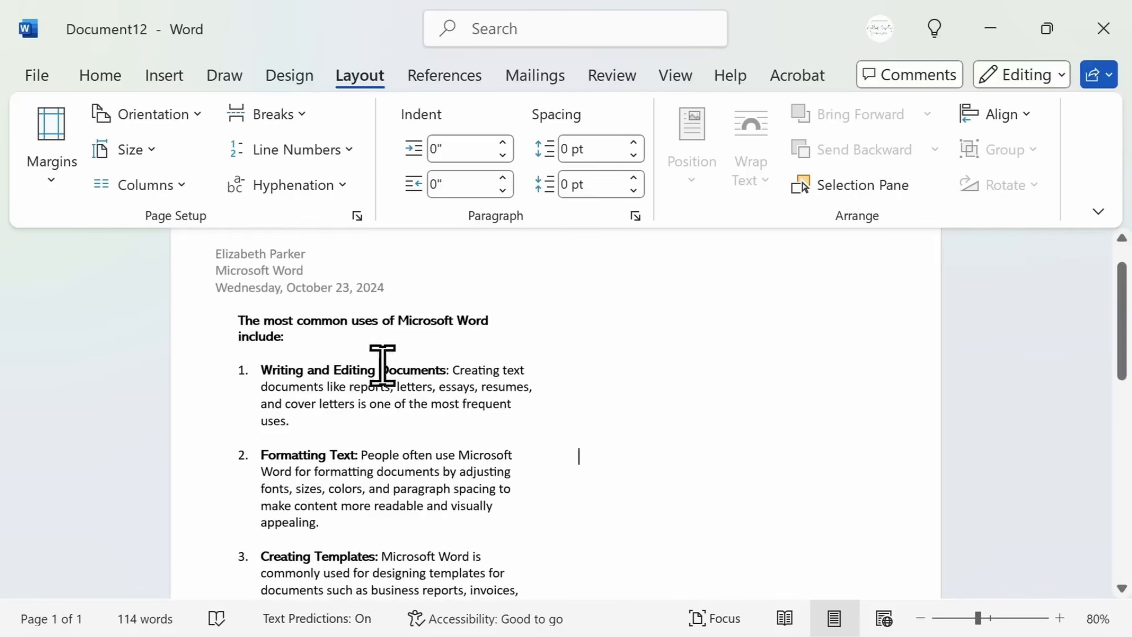
Undo the two-column layout
left_click(614, 330)
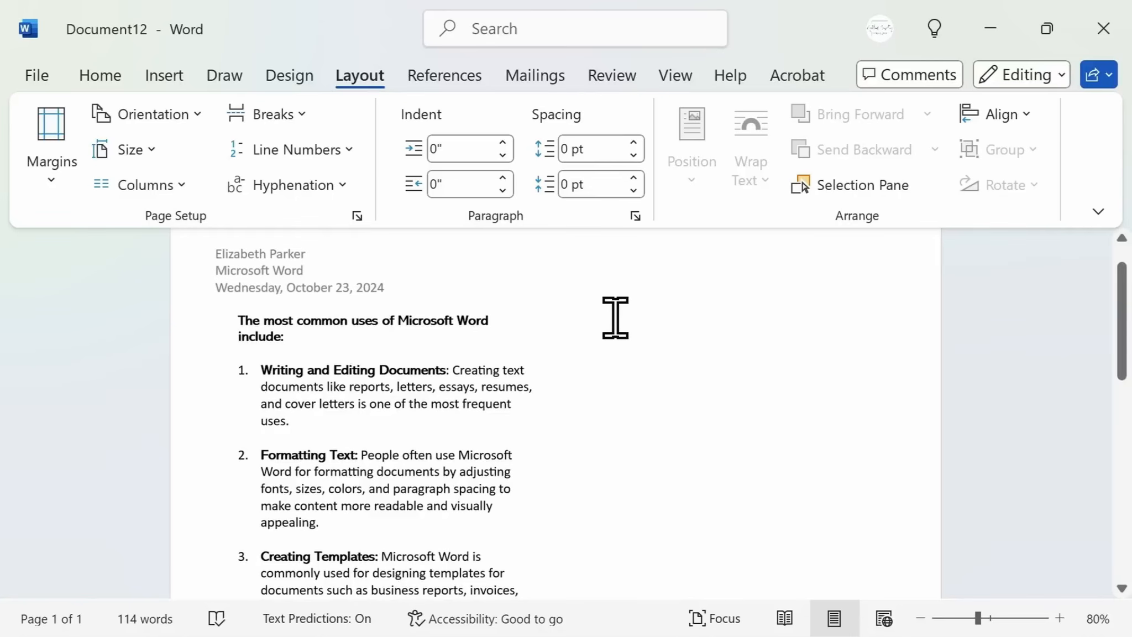
left_click(616, 318)
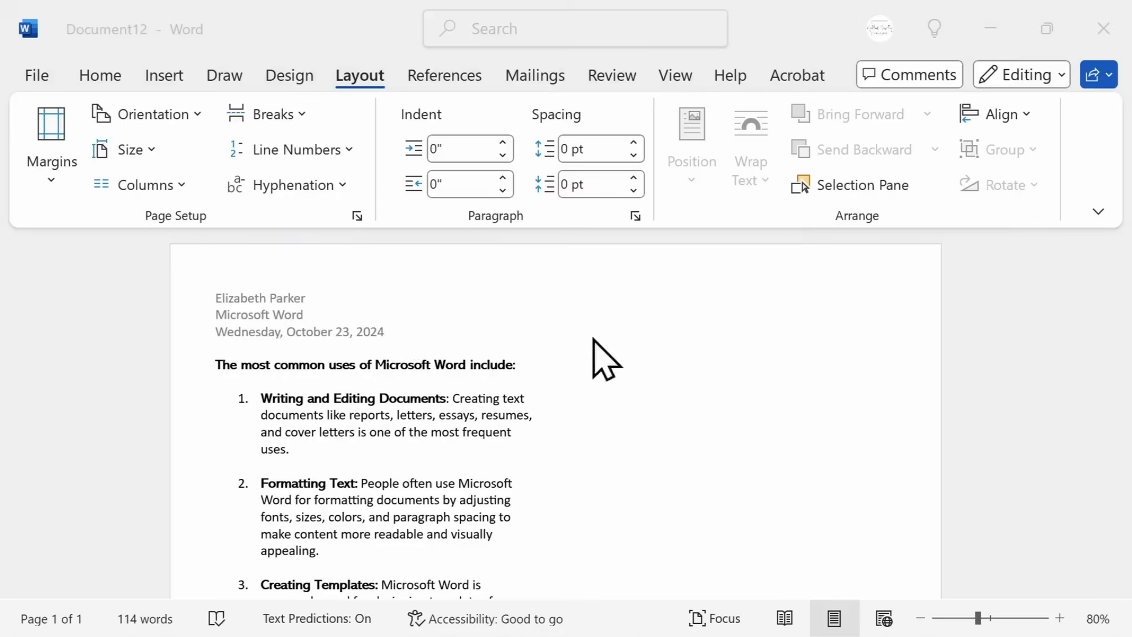
left_click(604, 362)
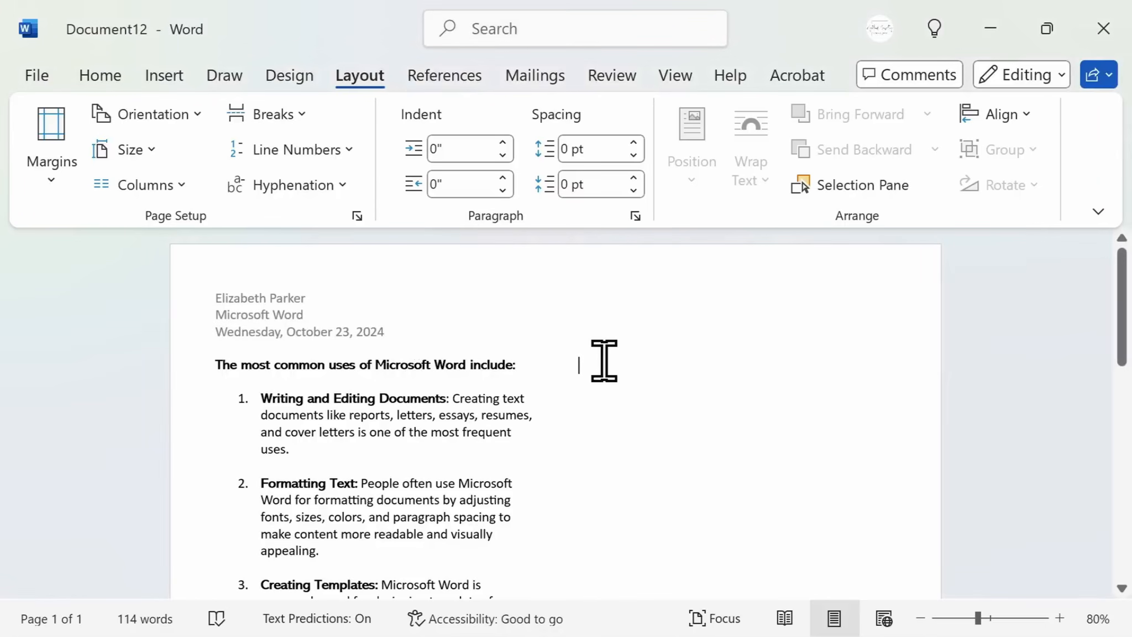
key("ctrl+z")
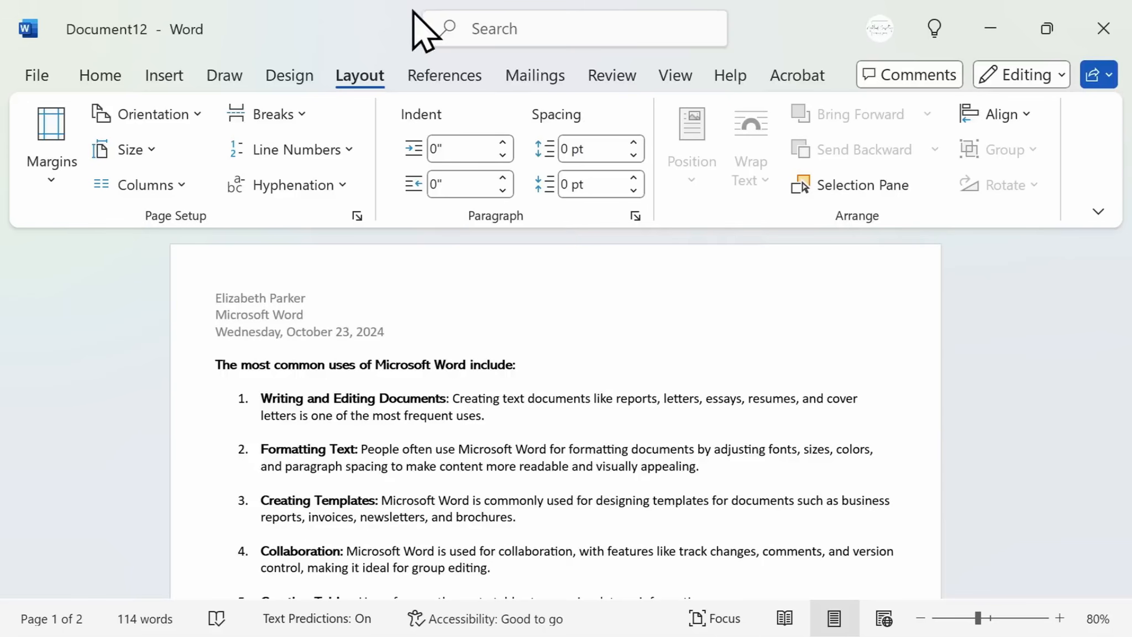
Browse the built-in table of contents gallery without inserting one
left_click(453, 80)
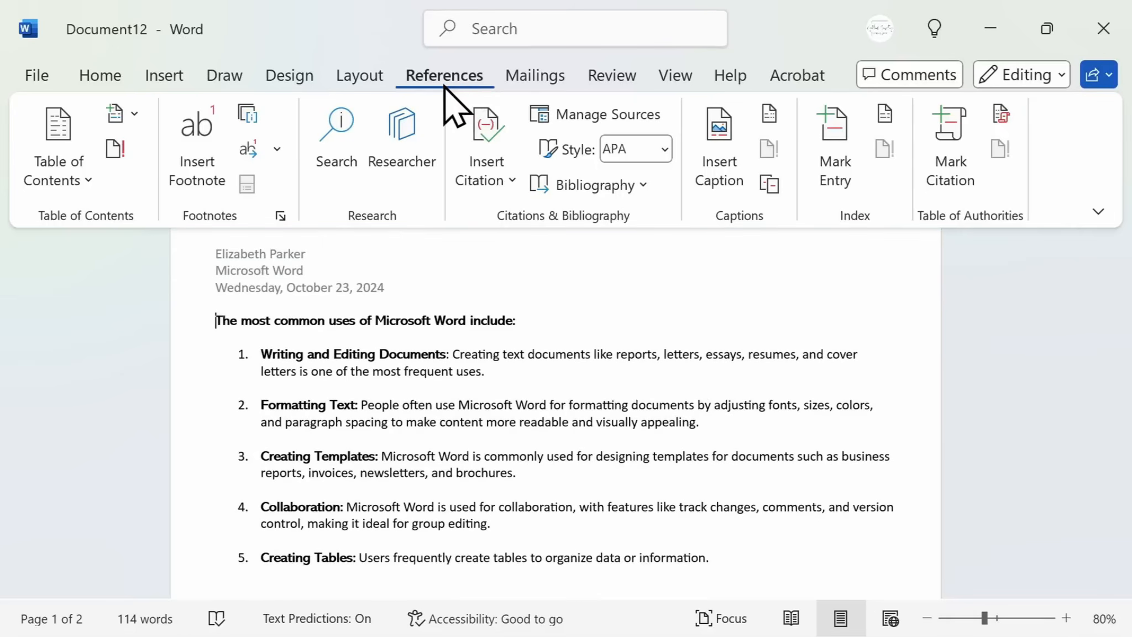
left_click(72, 190)
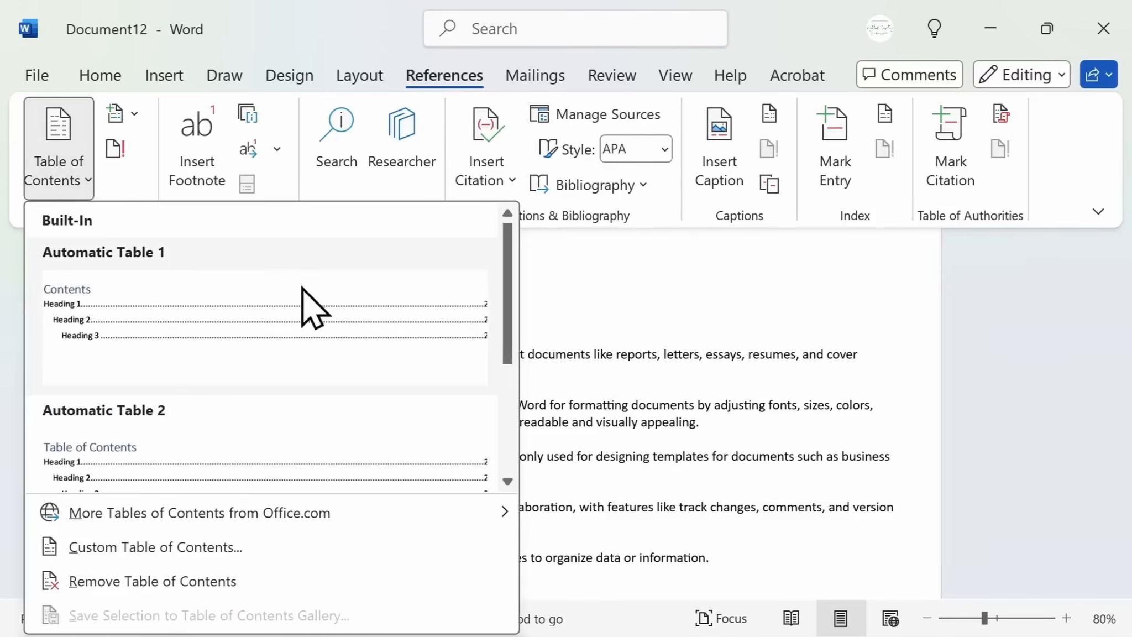
mouse_move(510, 302)
left_mouse_down()
mouse_move(523, 434)
mouse_move(531, 298)
left_mouse_up()
left_click(594, 335)
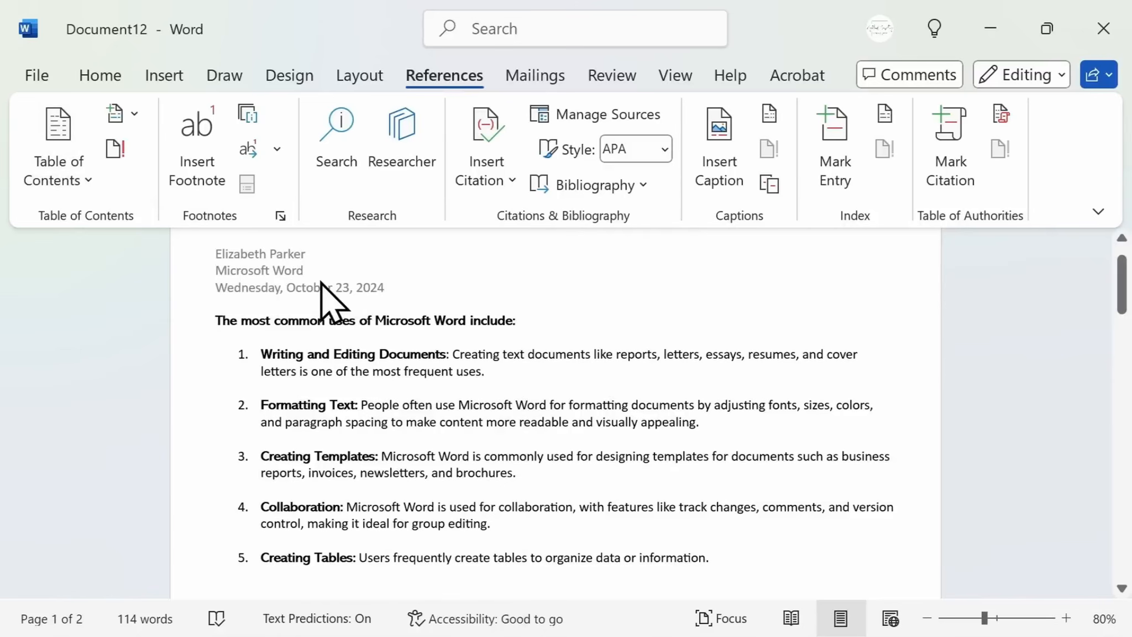
Insert a blank page before the document's heading
left_click(184, 83)
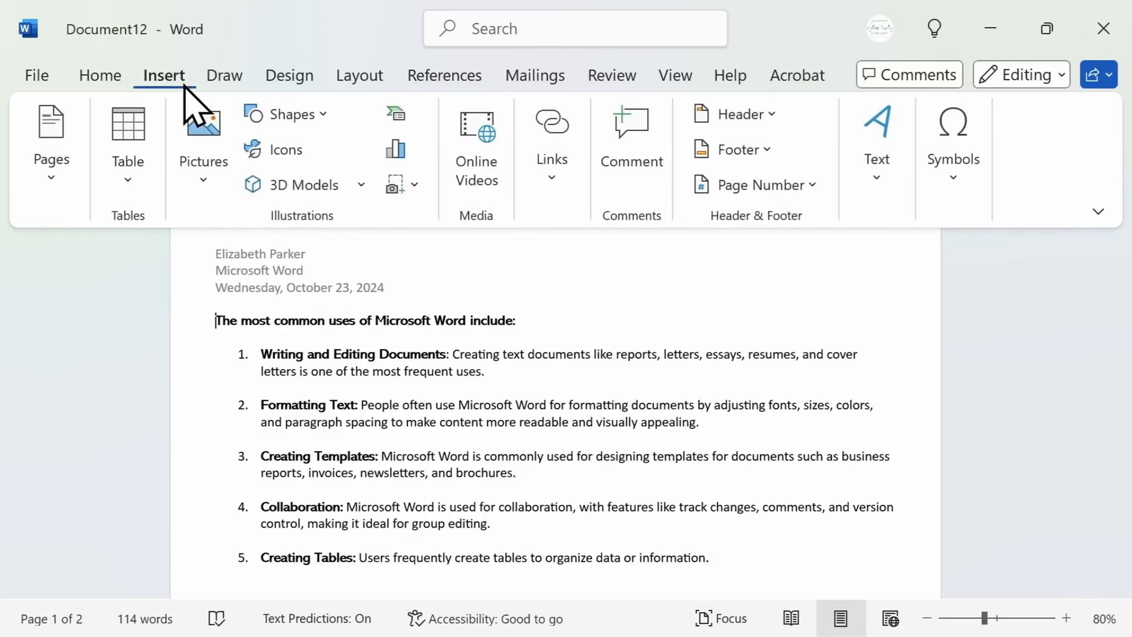
left_click(71, 208)
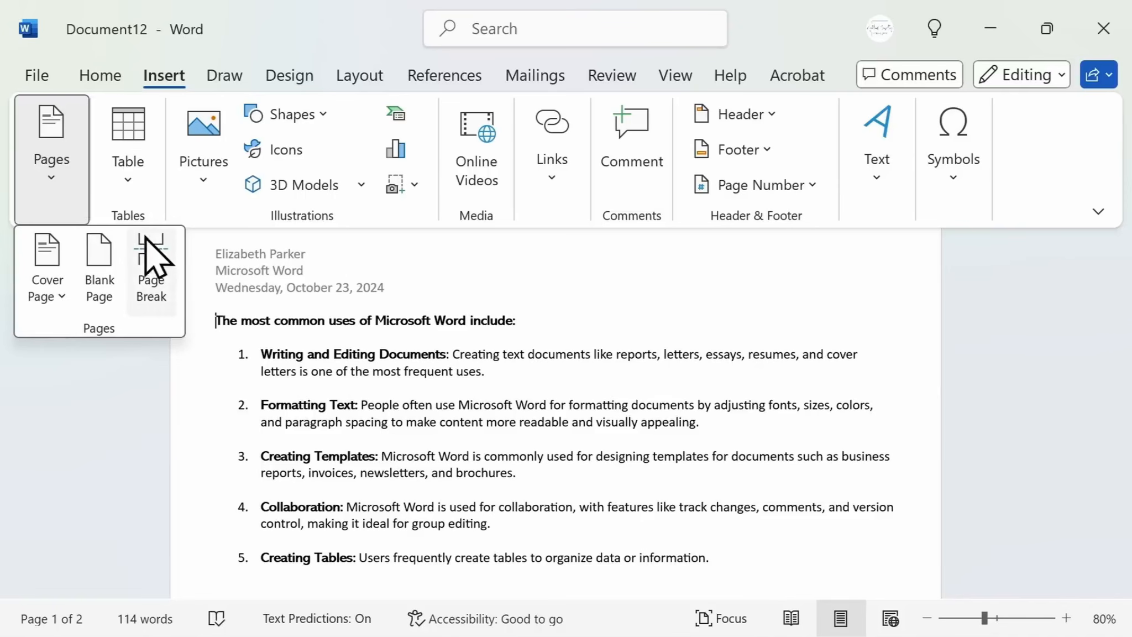
left_click(114, 268)
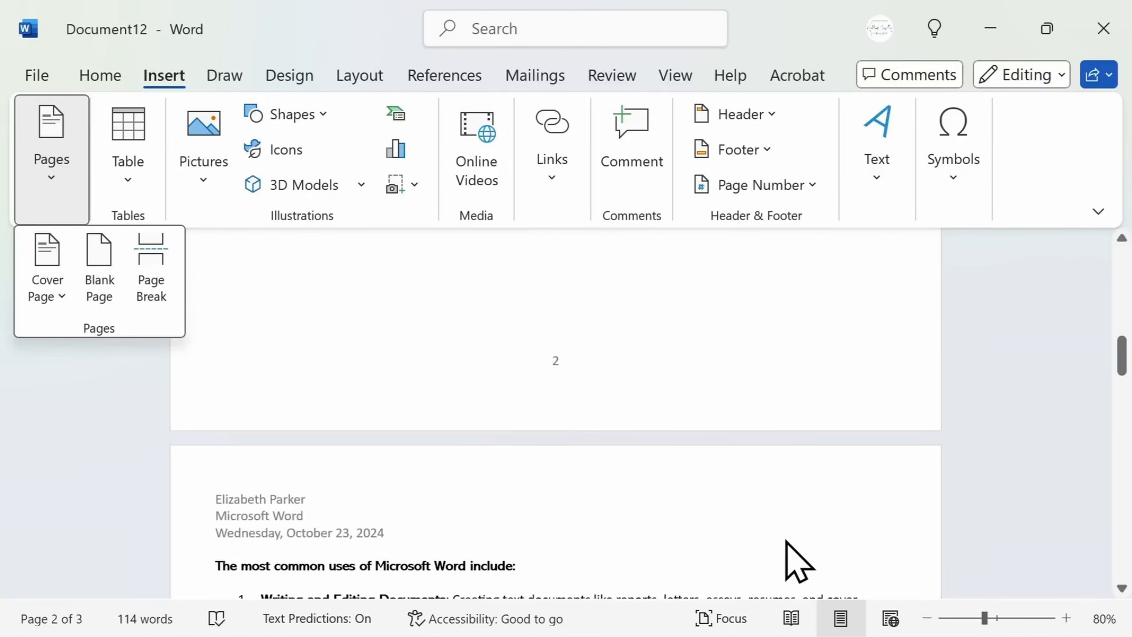
scroll(796, 562, "up", 6)
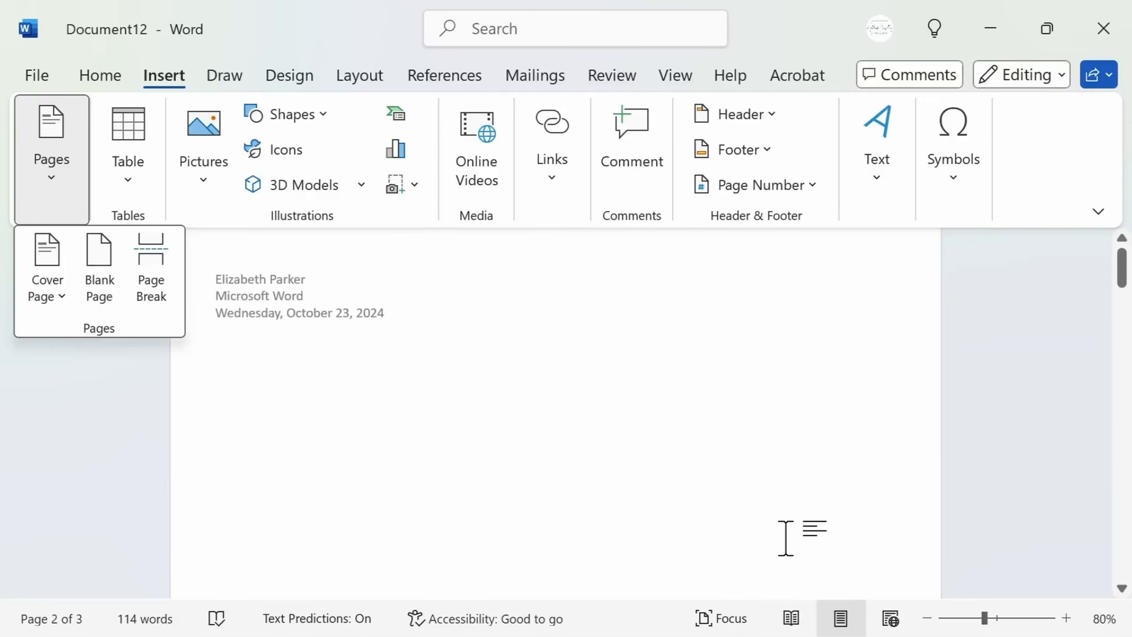
Insert a Manual Table of Contents on the new blank page
left_click(500, 379)
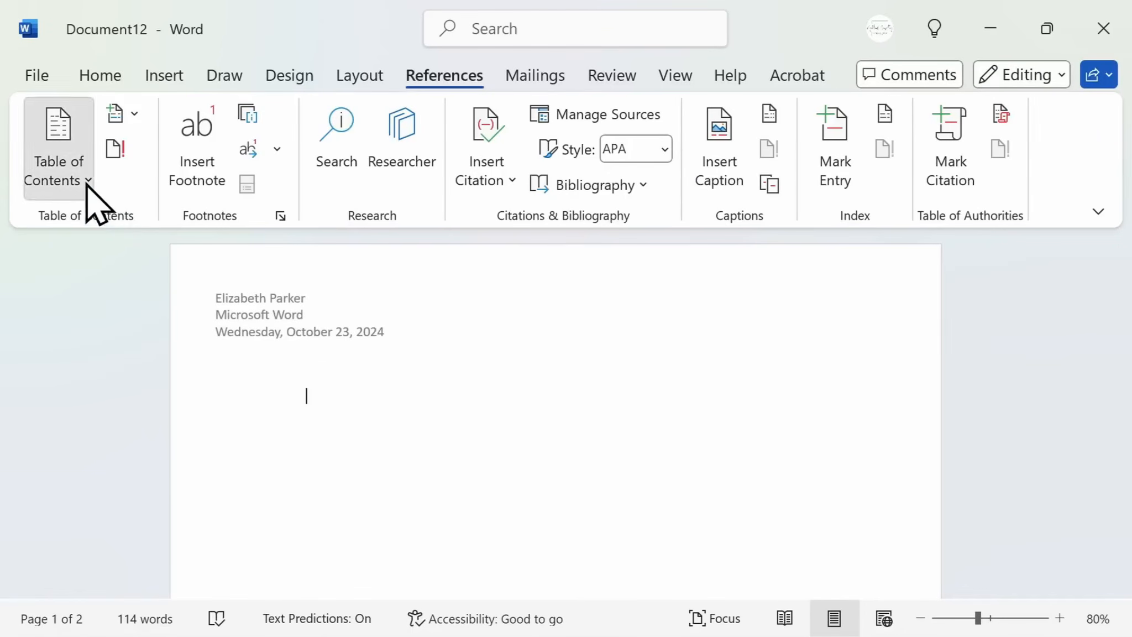
left_click(88, 181)
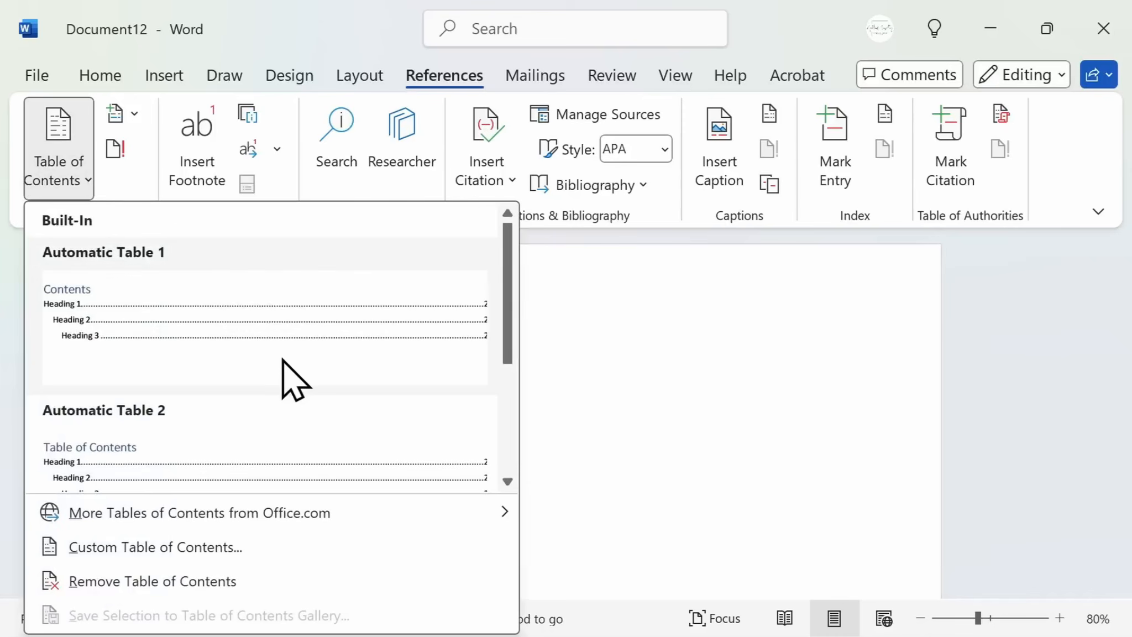
scroll(285, 380, "down", 3)
scroll(285, 348, "up", 3)
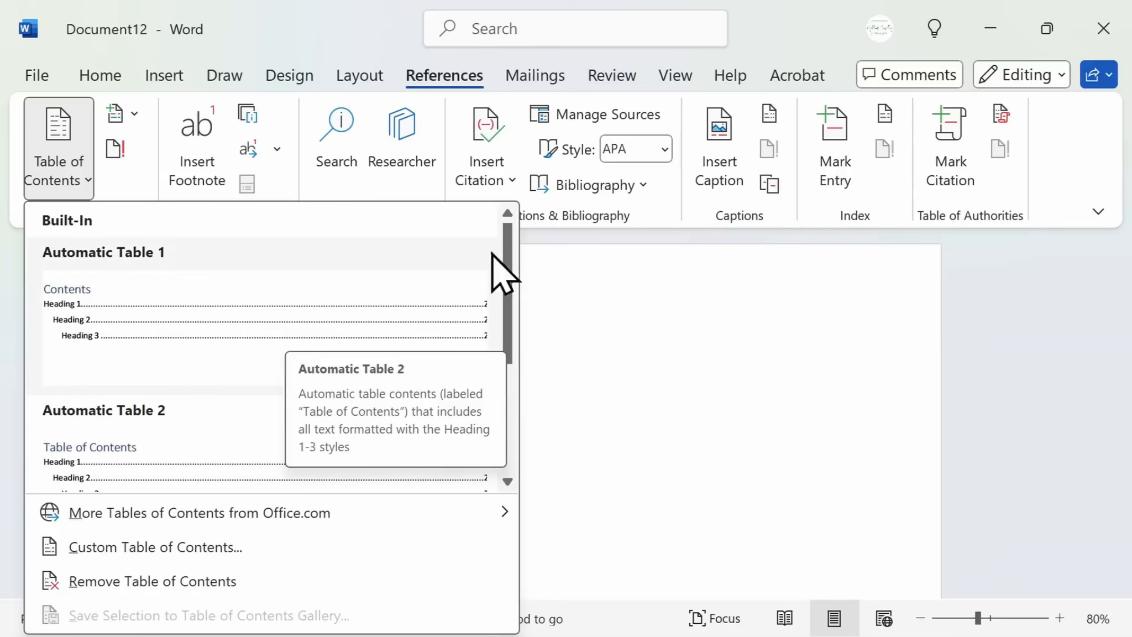
scroll(510, 273, "down", 1)
left_click_drag(509, 272, 507, 364)
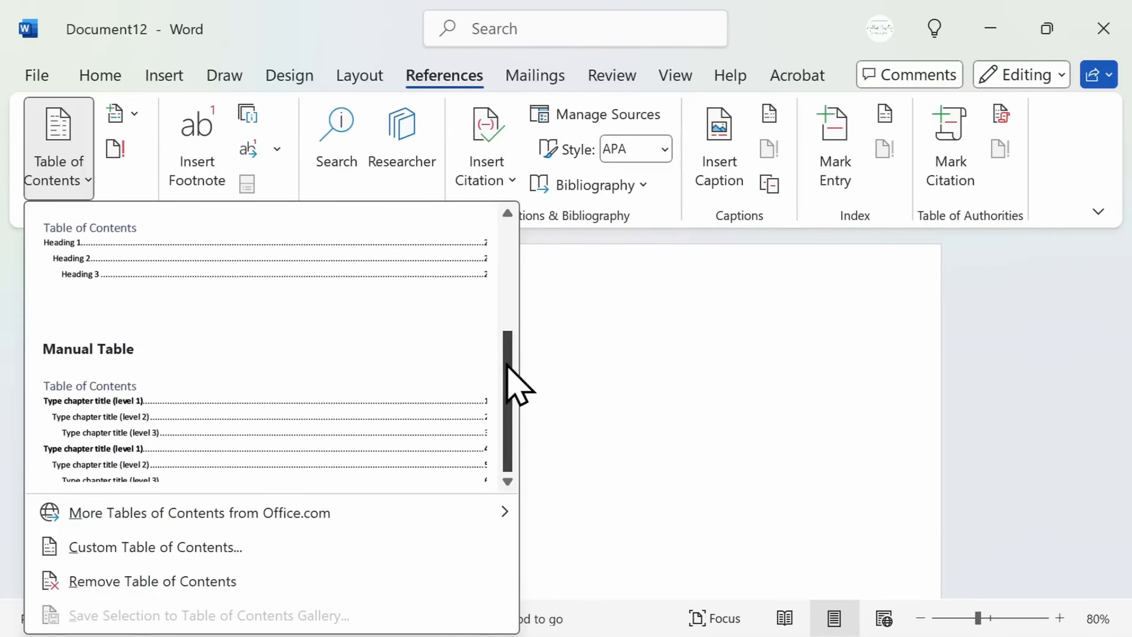
left_click(404, 417)
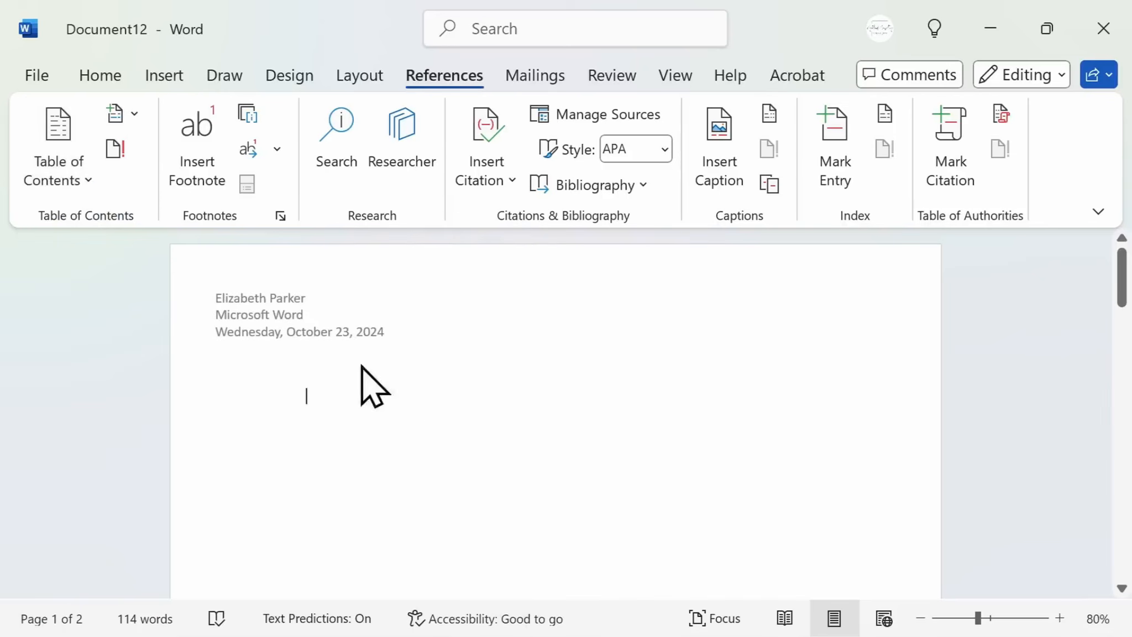
Start a new citation source of type Book at the end of the first list item and enter the author's name
scroll(545, 398, "up", 3)
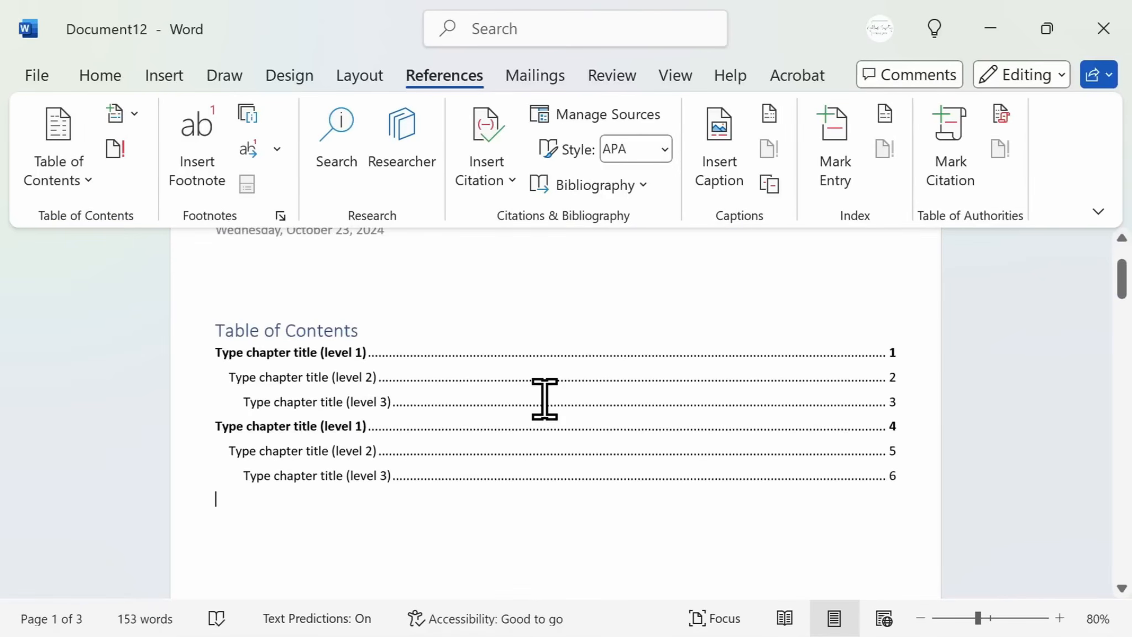
scroll(544, 392, "up", 3)
scroll(538, 398, "down", 1)
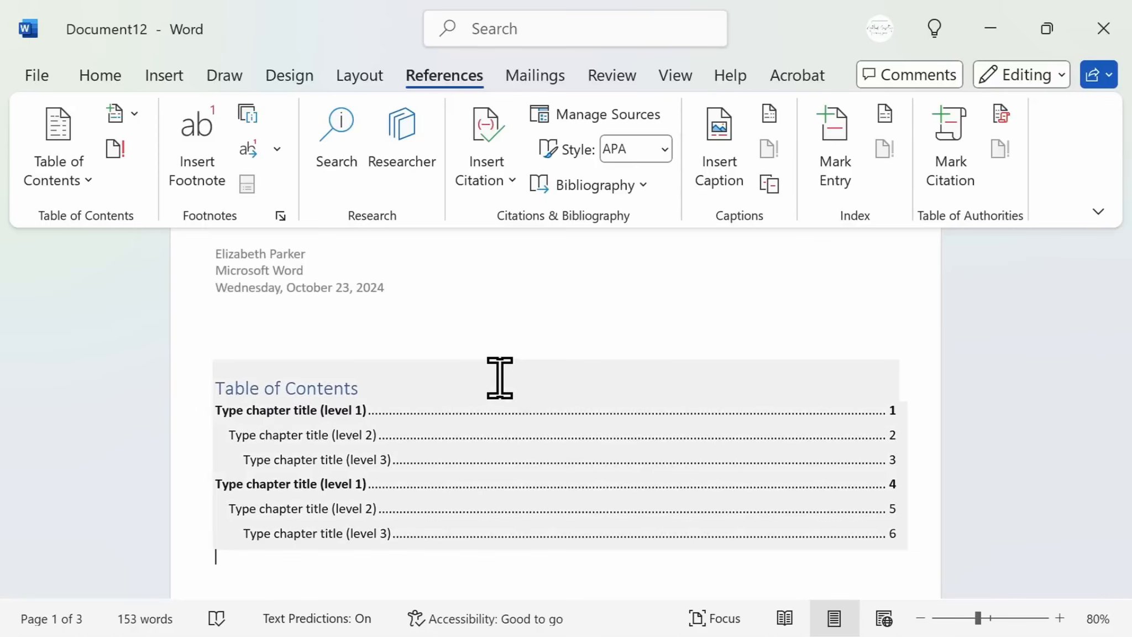
scroll(501, 377, "down", 6)
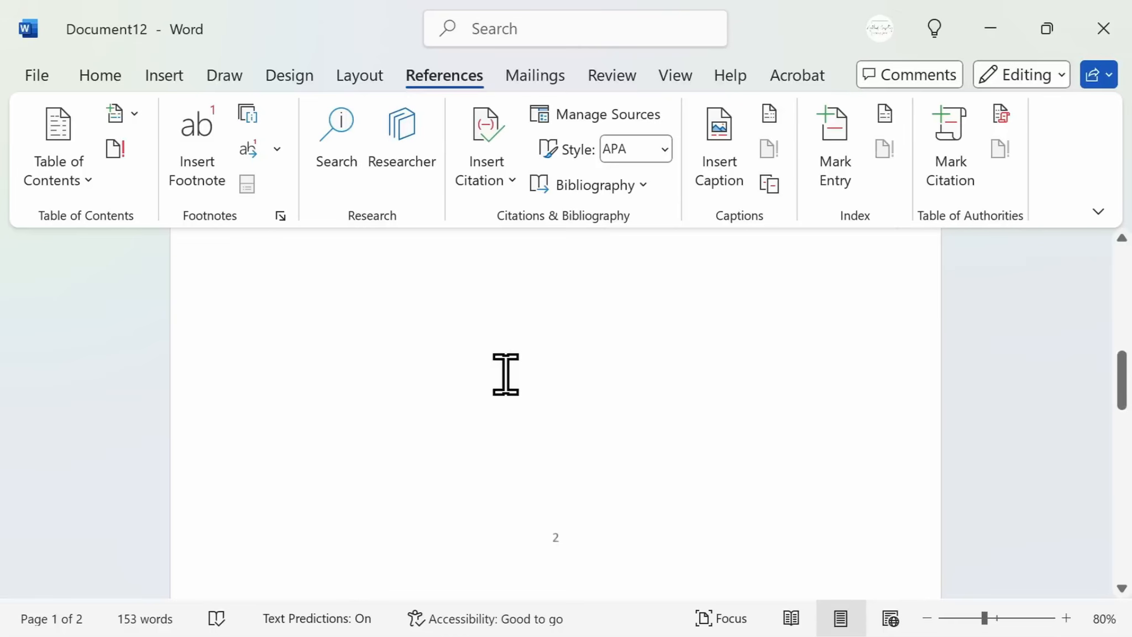
scroll(506, 374, "down", 7)
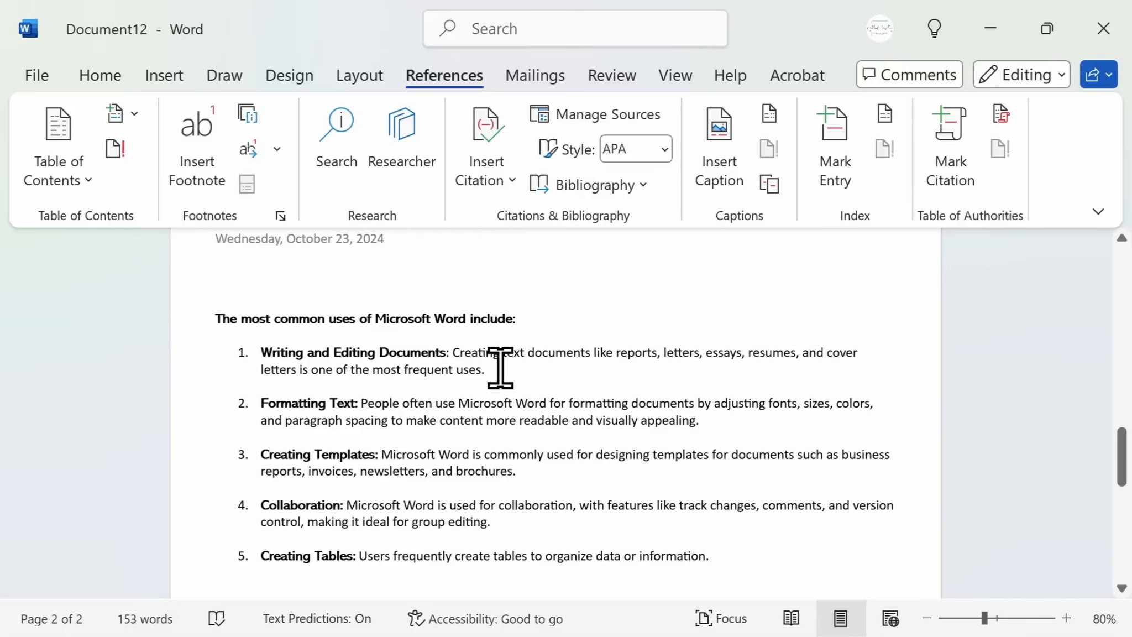
left_click(508, 203)
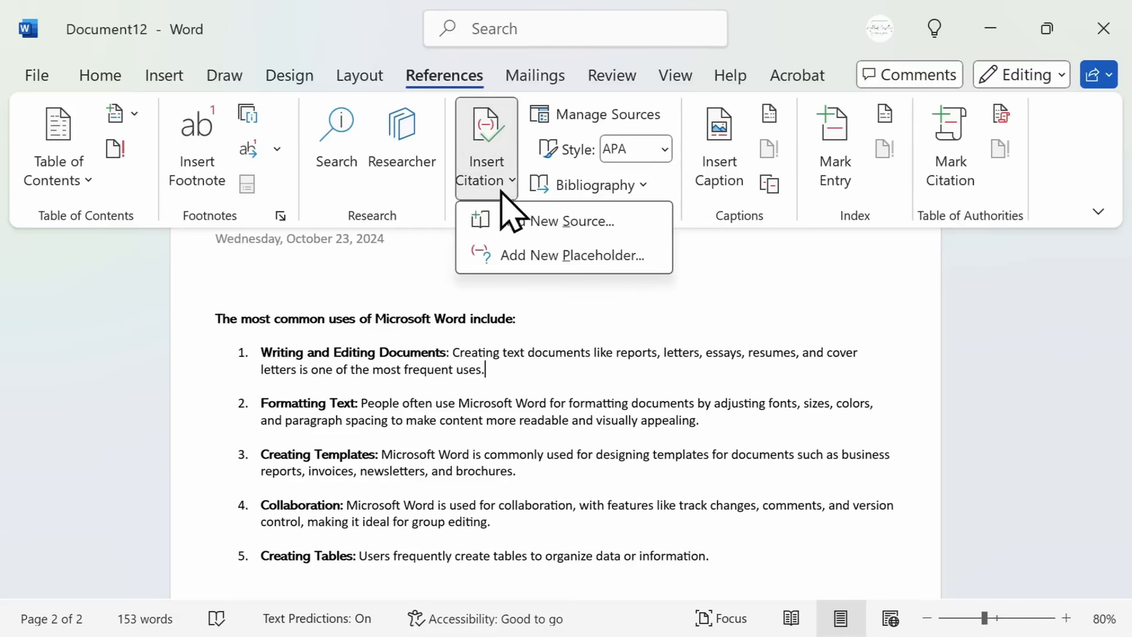
left_click(502, 217)
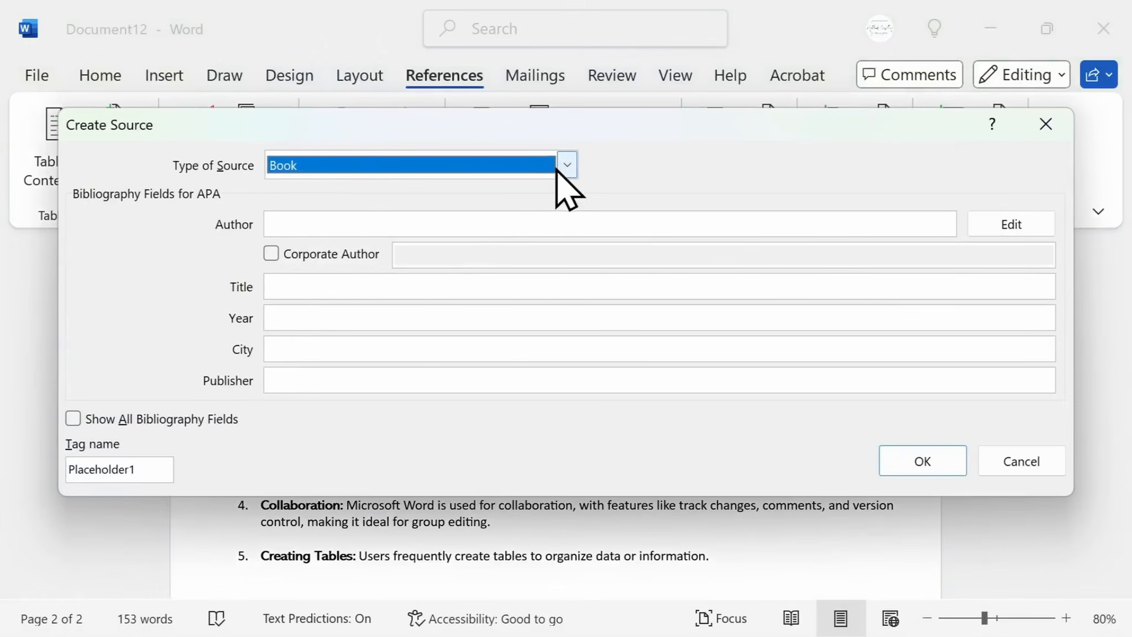
left_click(566, 166)
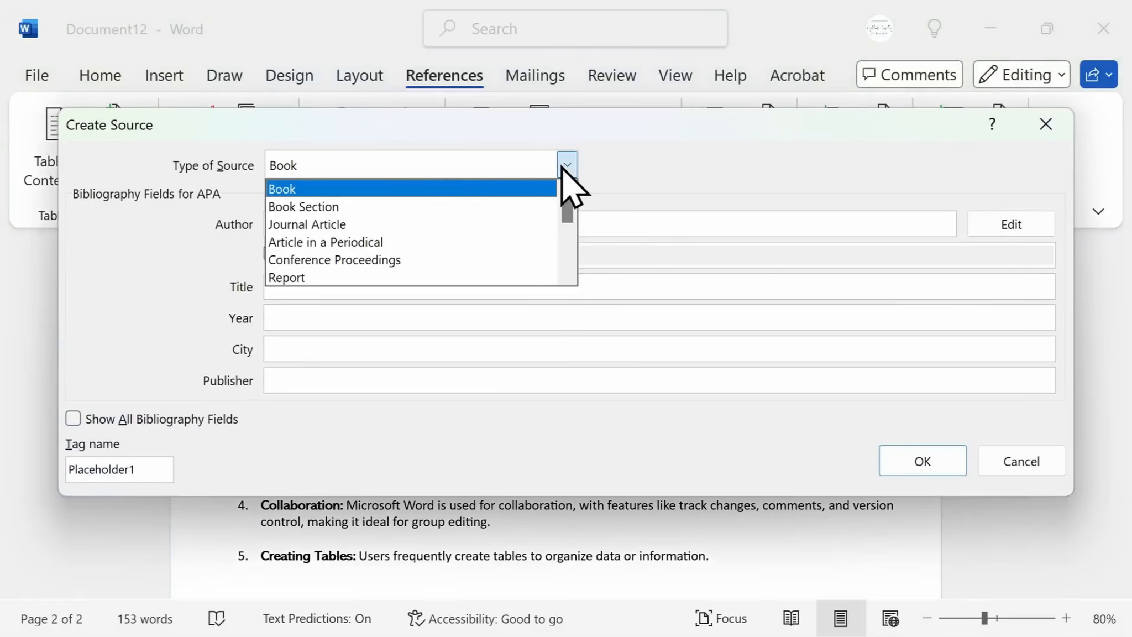
left_click(682, 197)
left_click(603, 225)
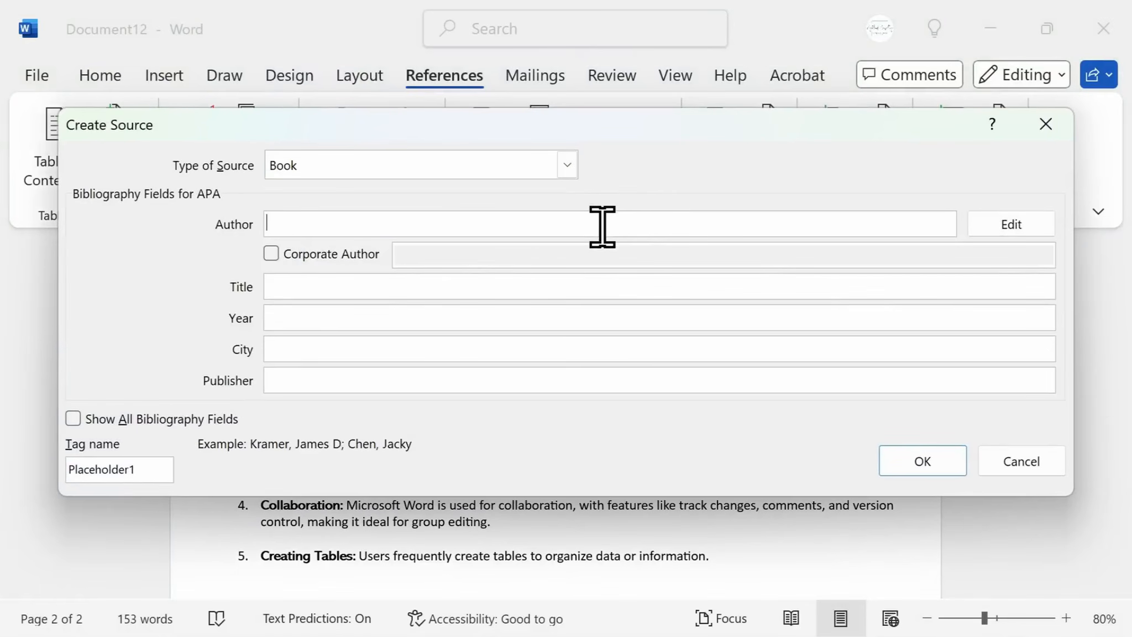
type("Eliza")
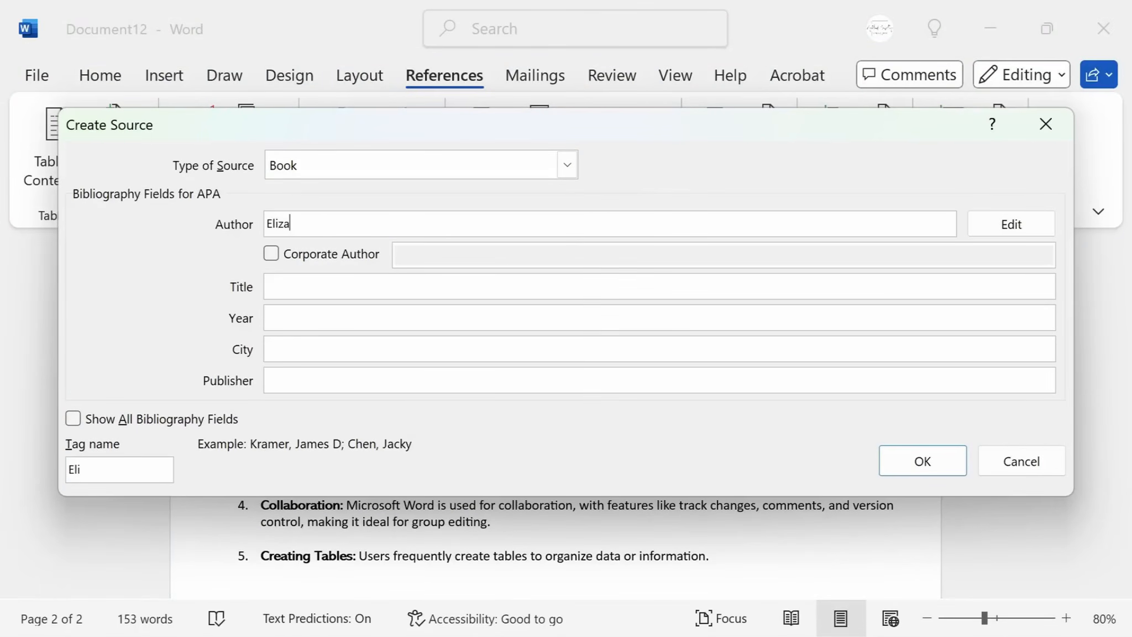
type("beth Parker")
Set the source's title to Word Tutorial, year 2024 and city Seattle, then confirm the citation
left_click(555, 282)
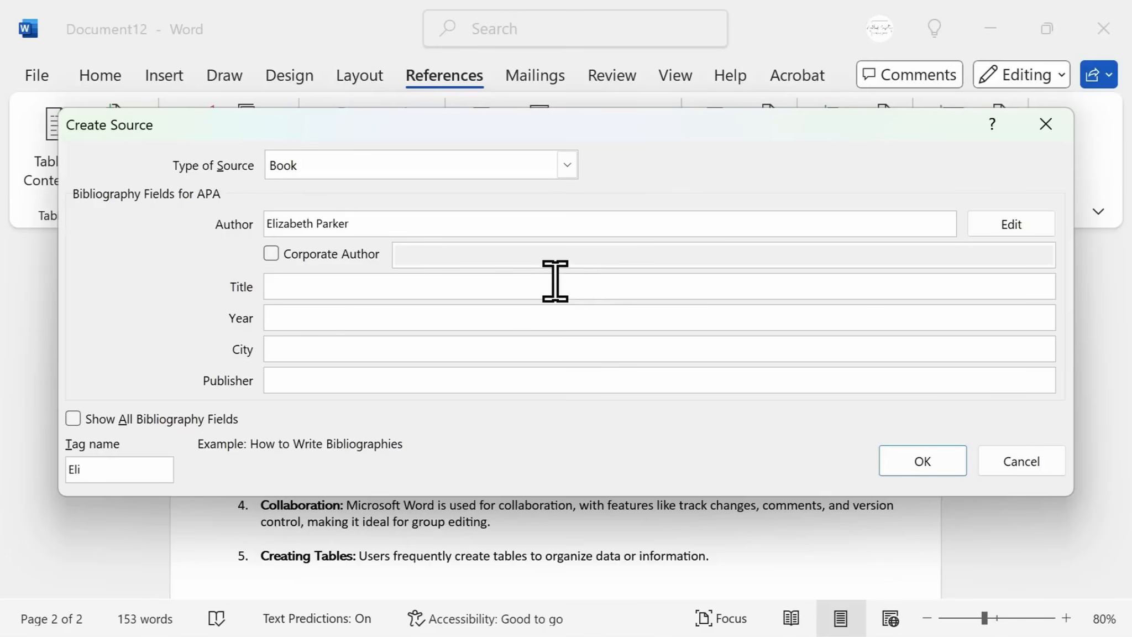
type("Word Tutorial")
left_click(543, 313)
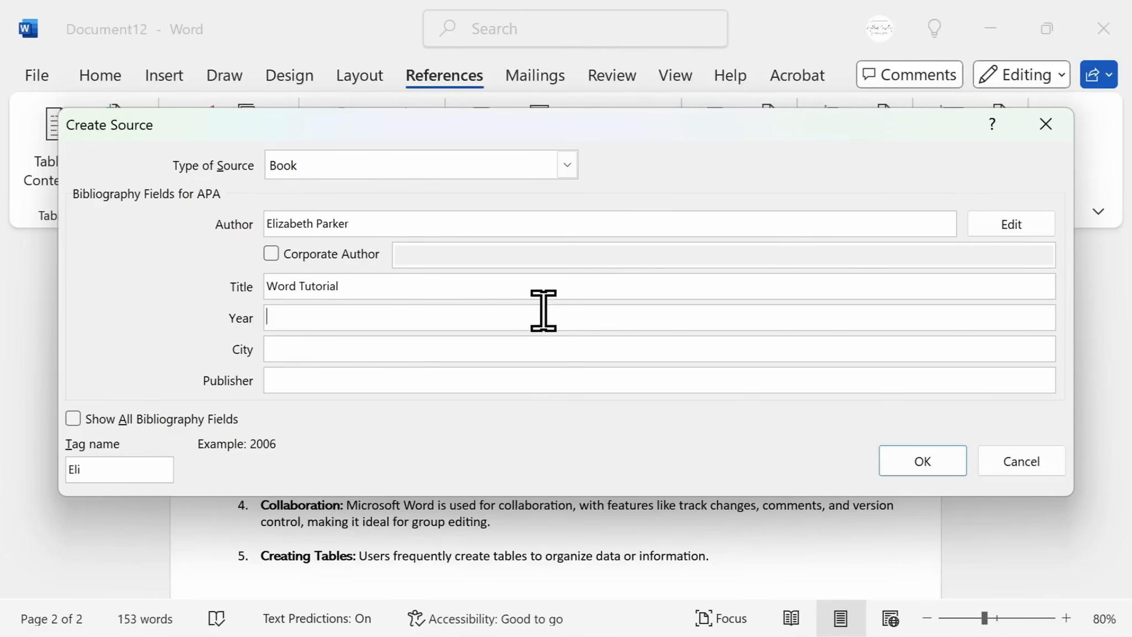
type("2024")
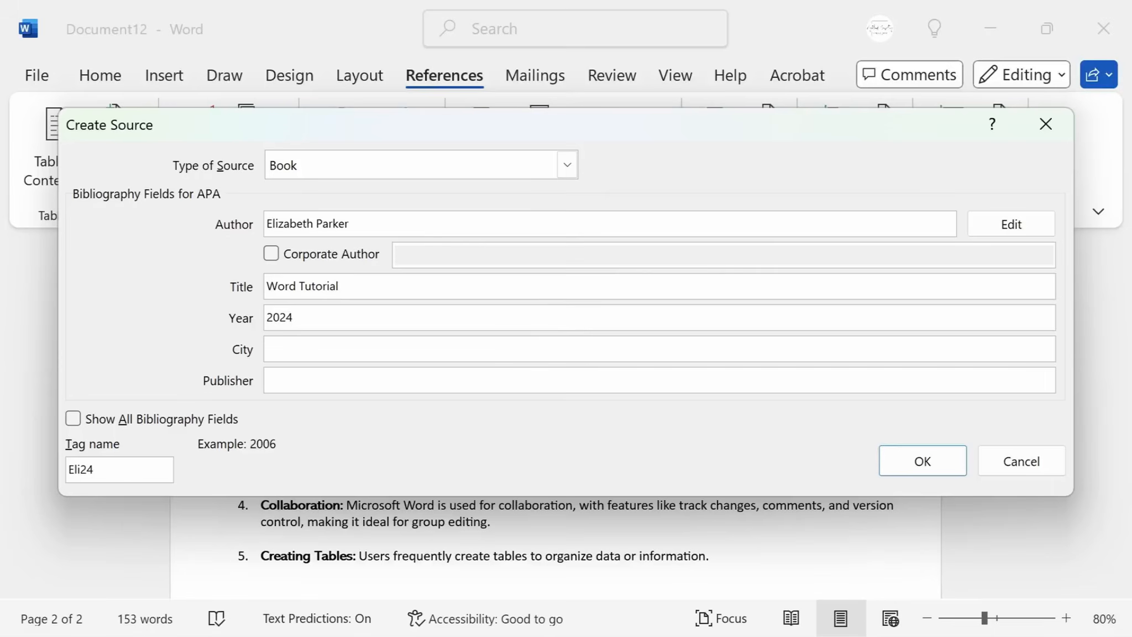
left_click(470, 341)
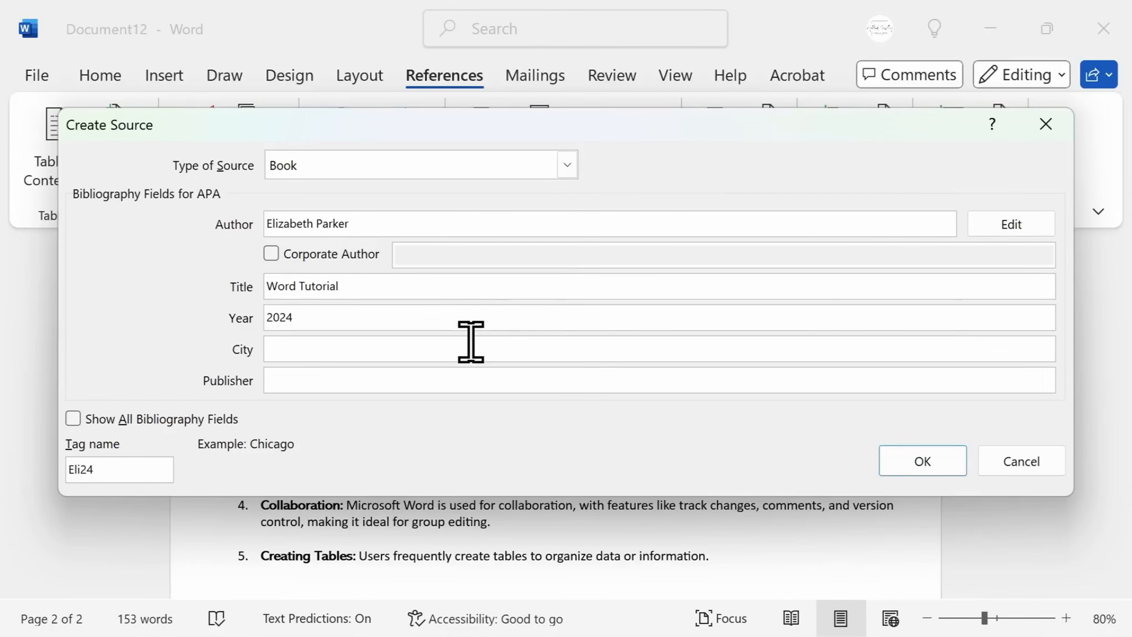
type("Seattle")
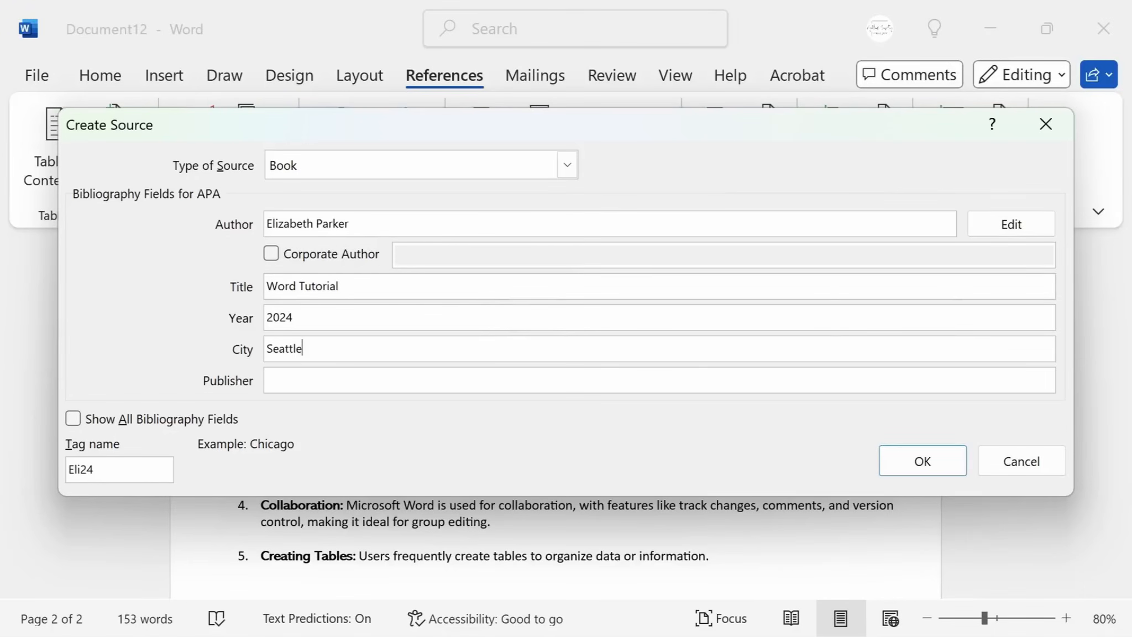
left_click(899, 465)
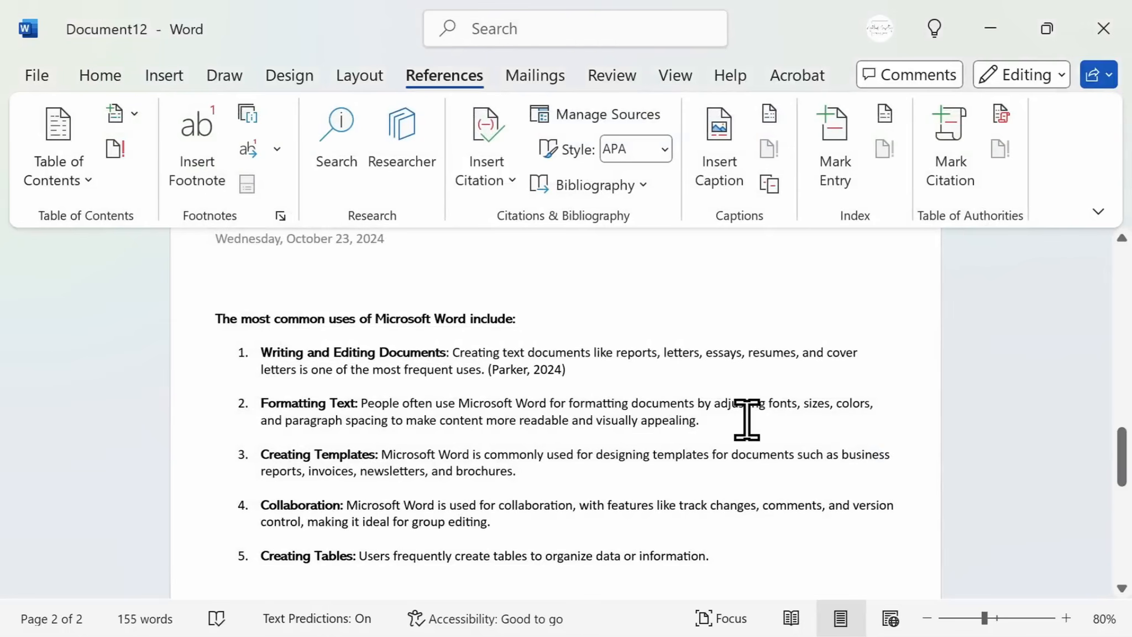
Insert a Bibliography below the numbered list
scroll(745, 418, "down", 5)
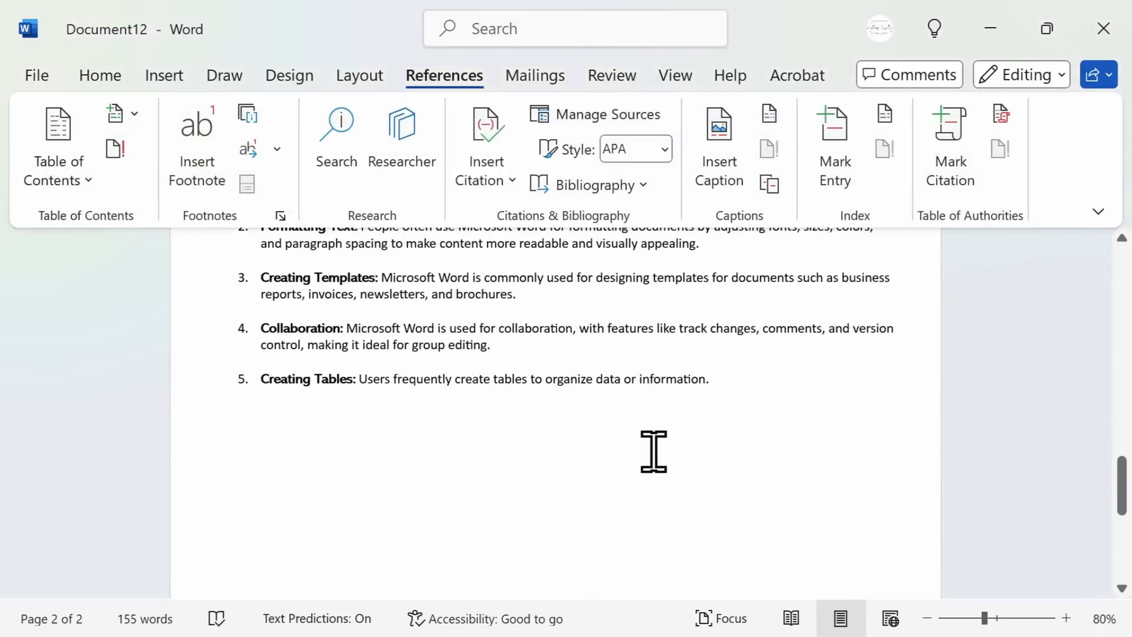
left_click(630, 458)
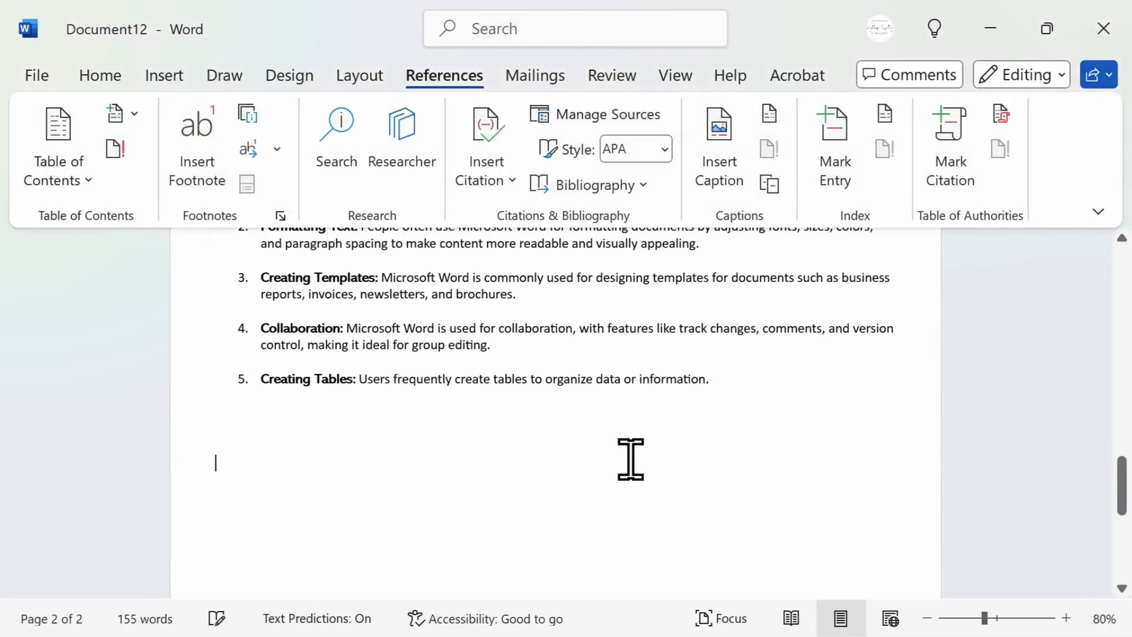
left_click(645, 188)
left_click(663, 320)
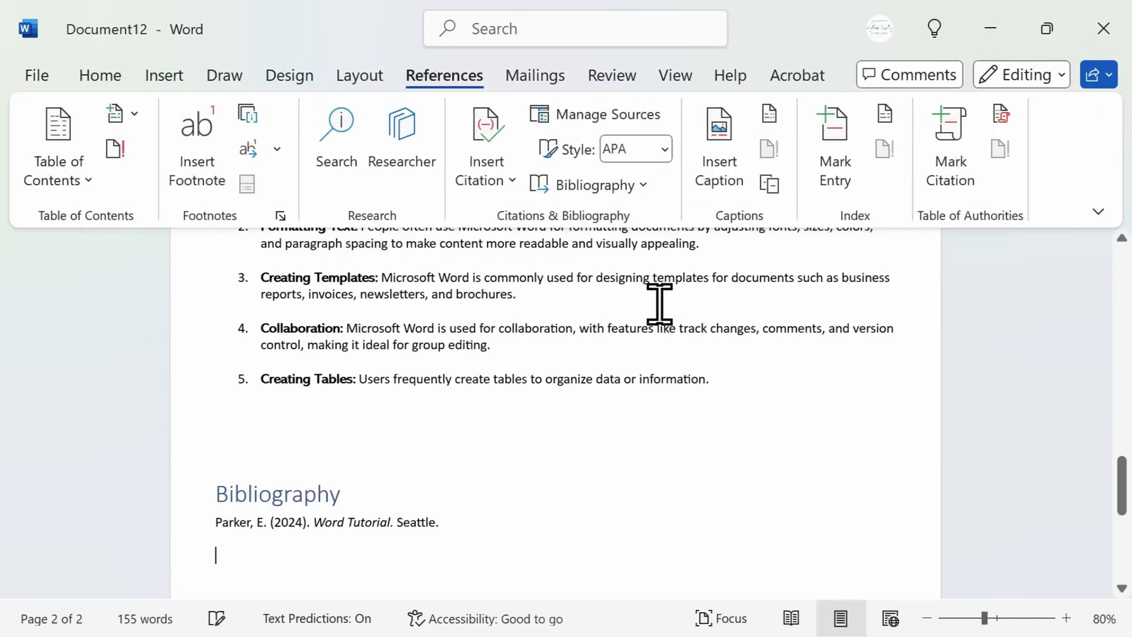
scroll(600, 419, "down", 3)
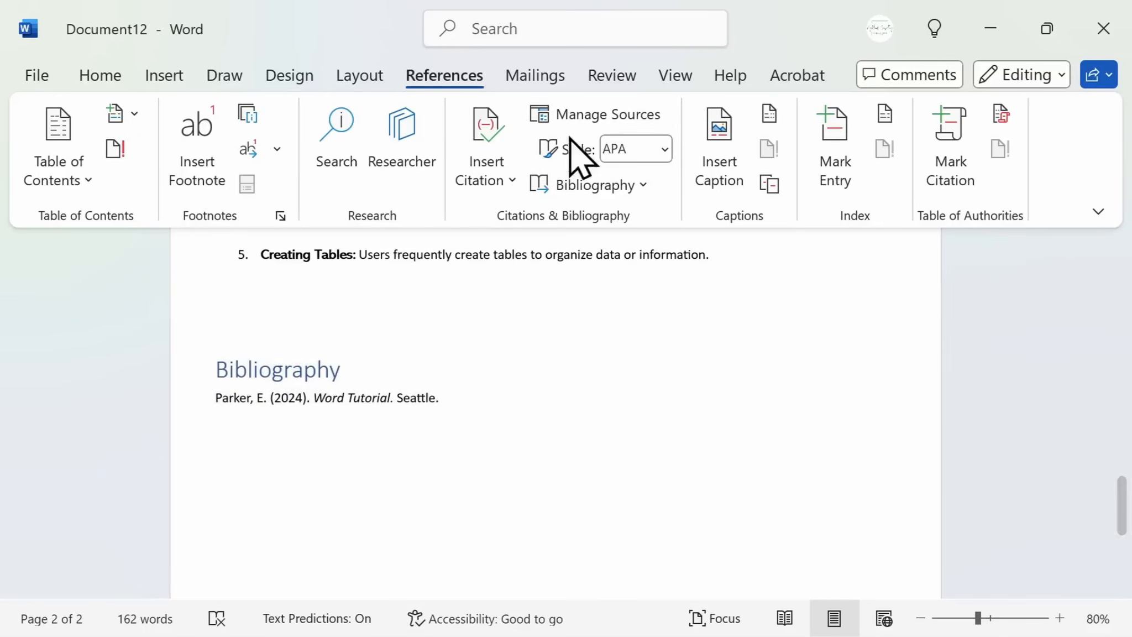
Correct the misspelled word "docments" in the first list item to "documents"
left_click(589, 79)
scroll(597, 383, "up", 5)
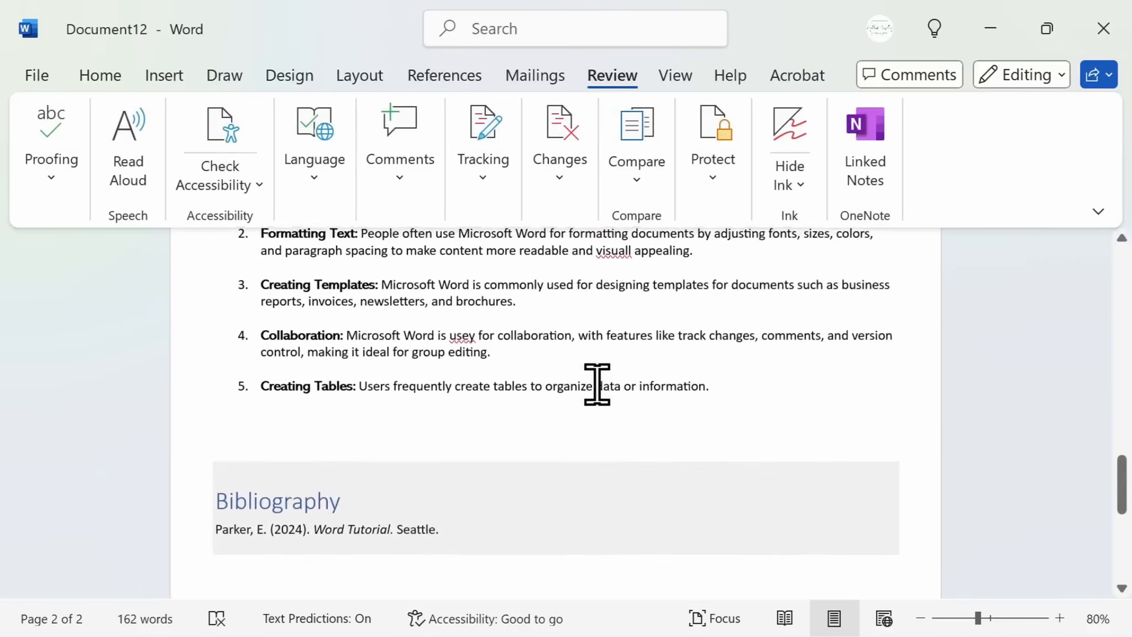
scroll(597, 382, "up", 1)
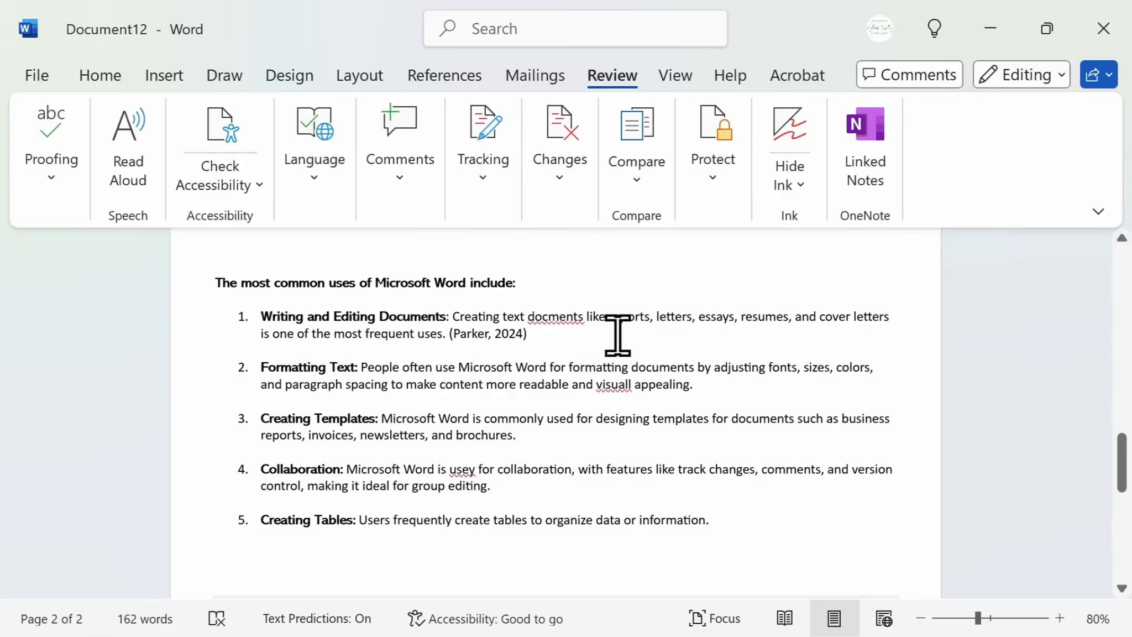
right_click(562, 319)
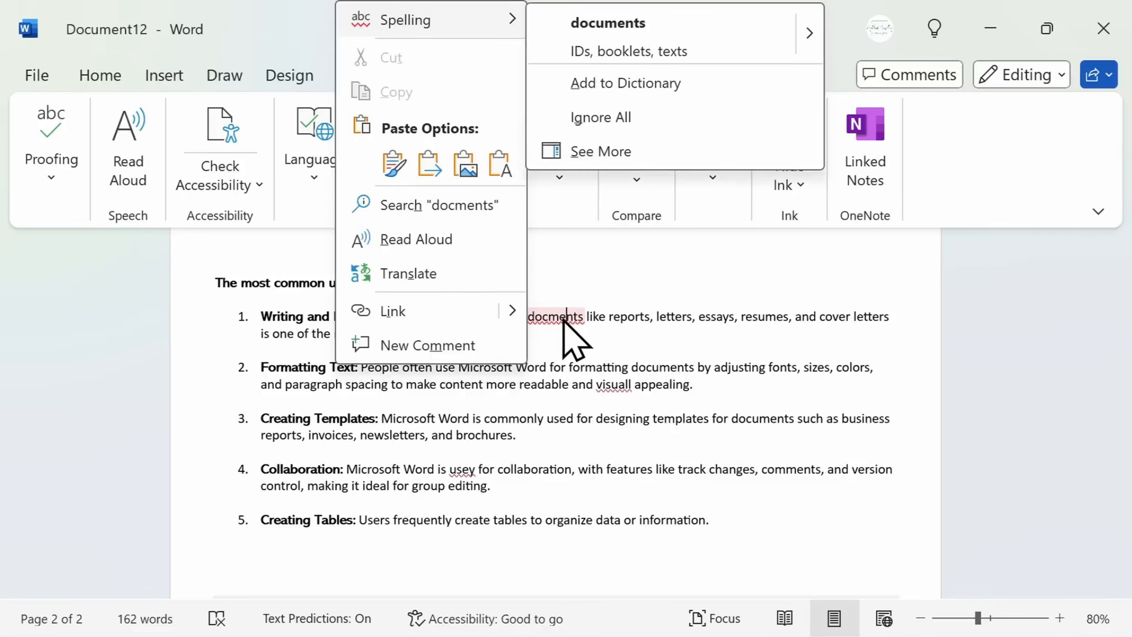
left_click(641, 39)
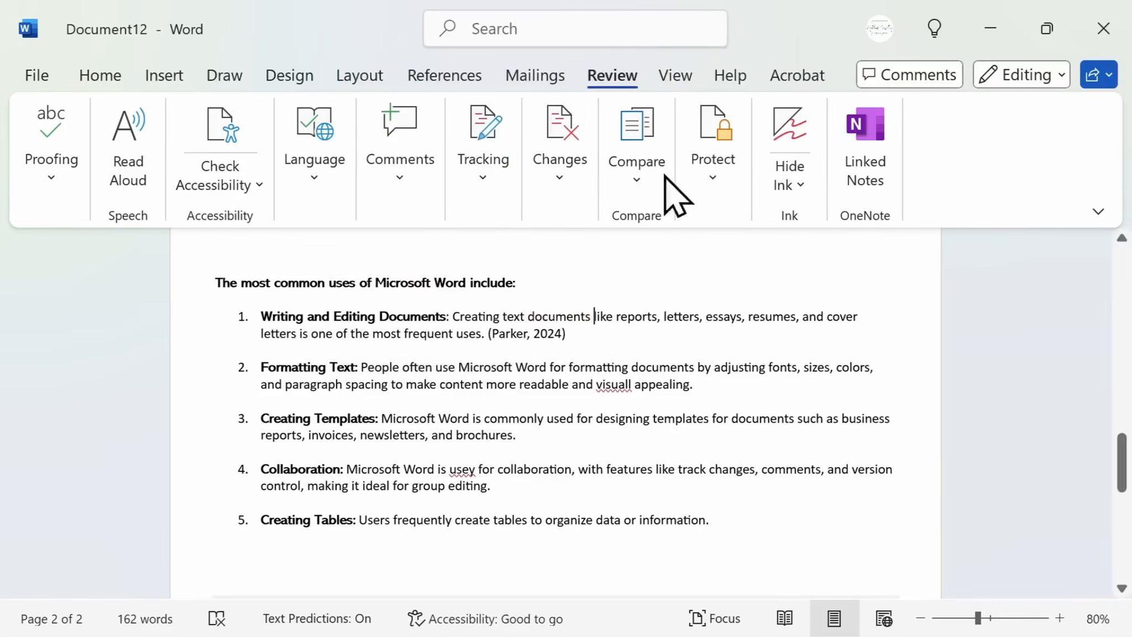
Correct the misspellings "visuall" to "visually" in the second list item and "usey" to "used" in the fourth
right_click(614, 385)
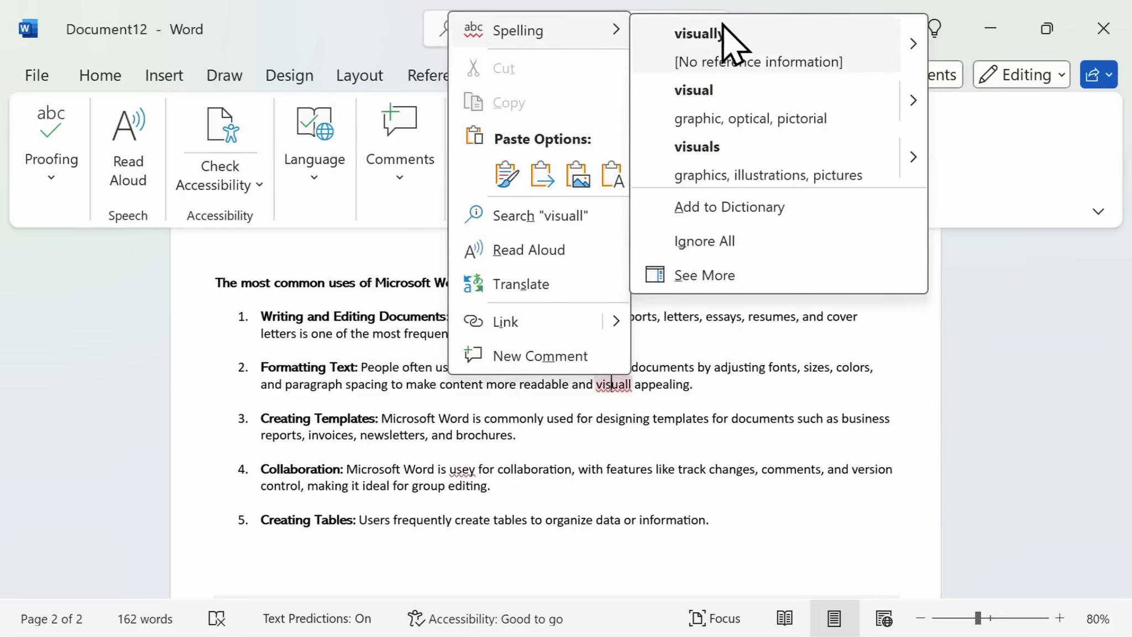
left_click(720, 39)
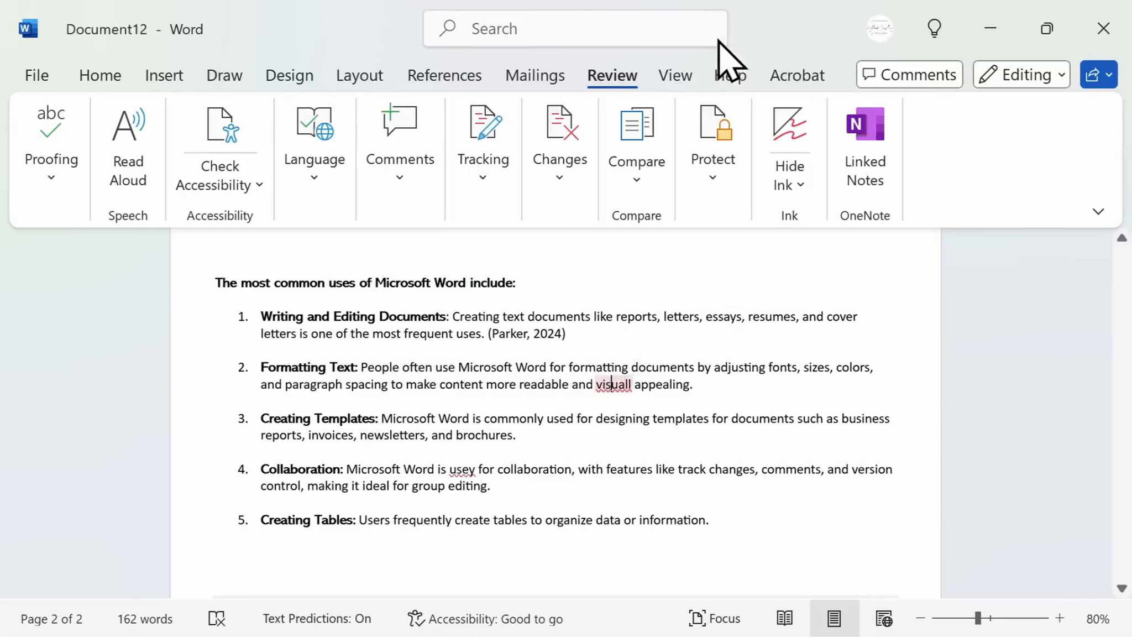
right_click(462, 470)
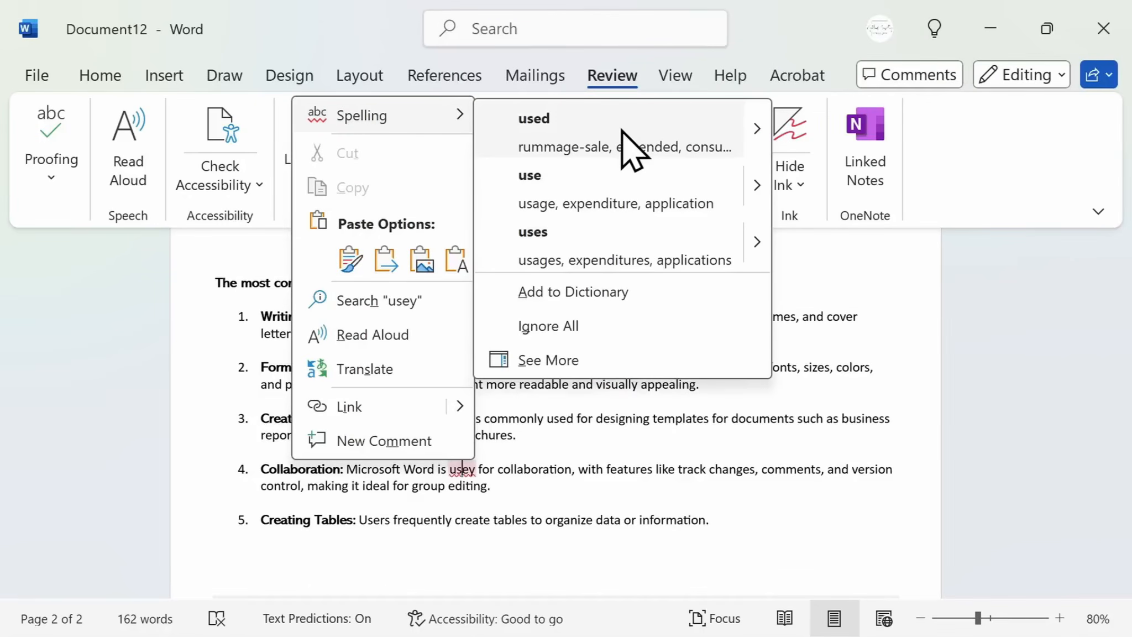
left_click(632, 150)
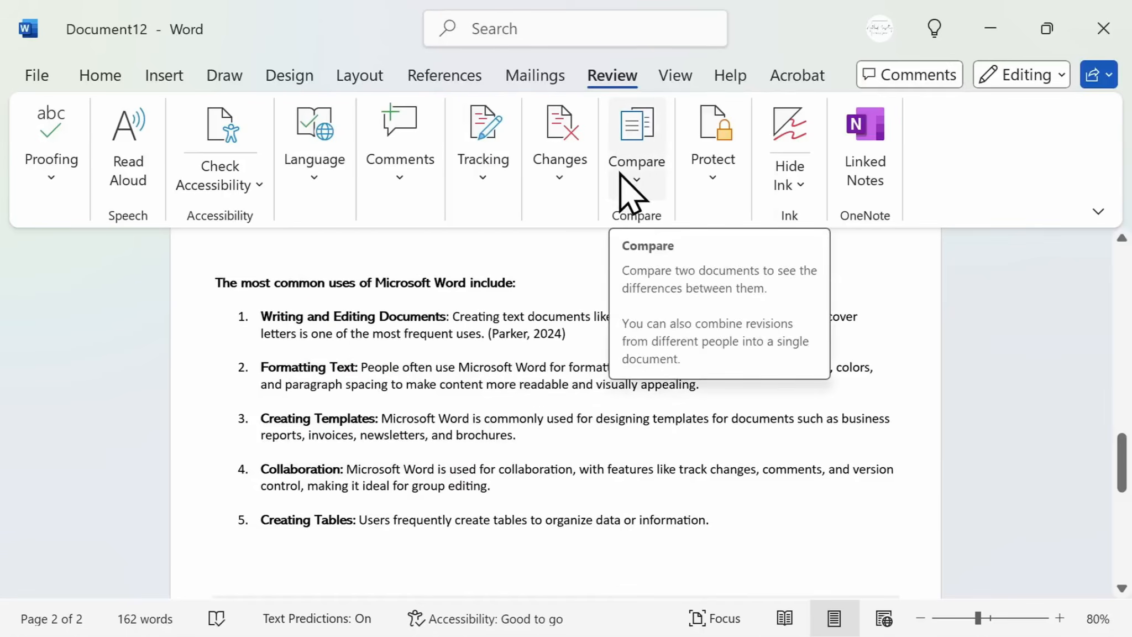
Replace "commonly" in the third list item with its synonym "generally"
left_click_drag(549, 419, 487, 419)
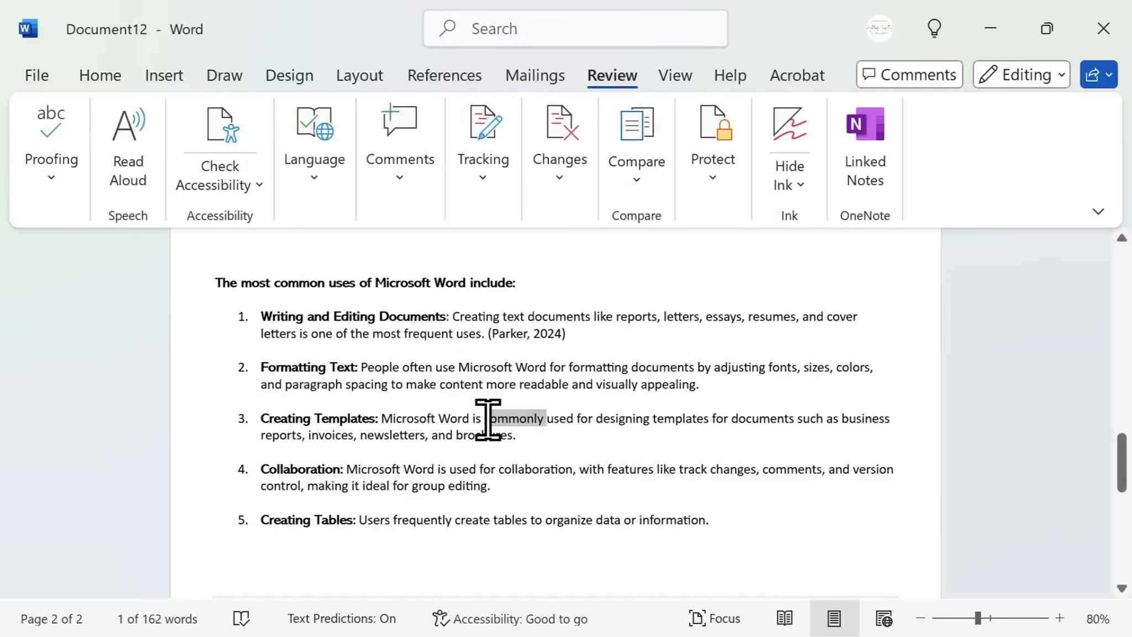
left_click(488, 420)
double_click(530, 414)
right_click(530, 416)
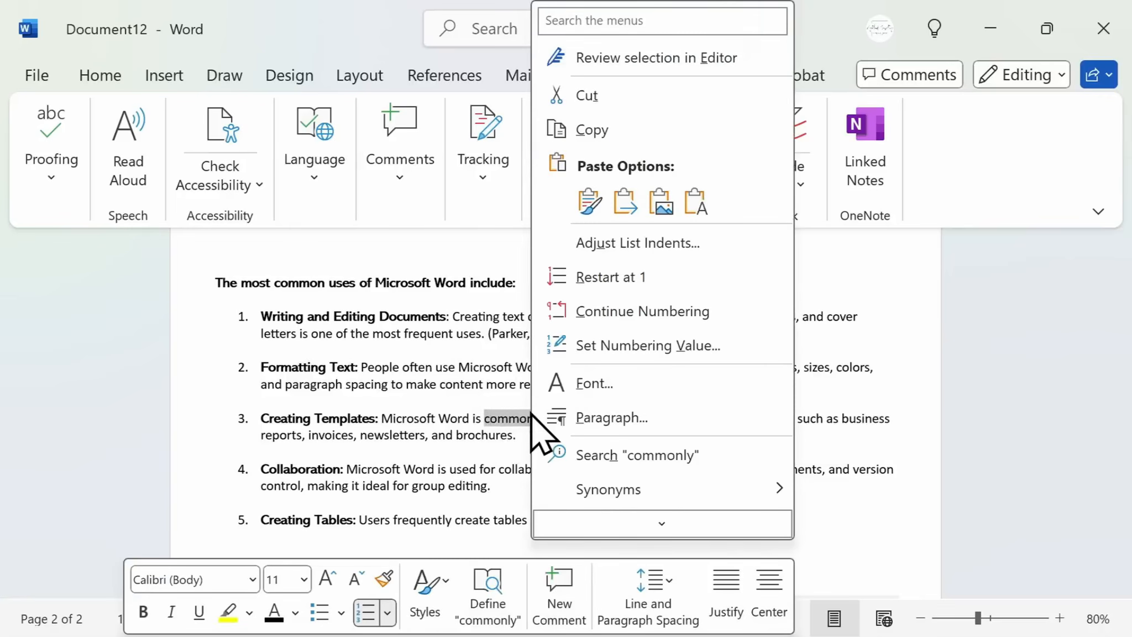
scroll(677, 463, "down", 3)
mouse_move(664, 412)
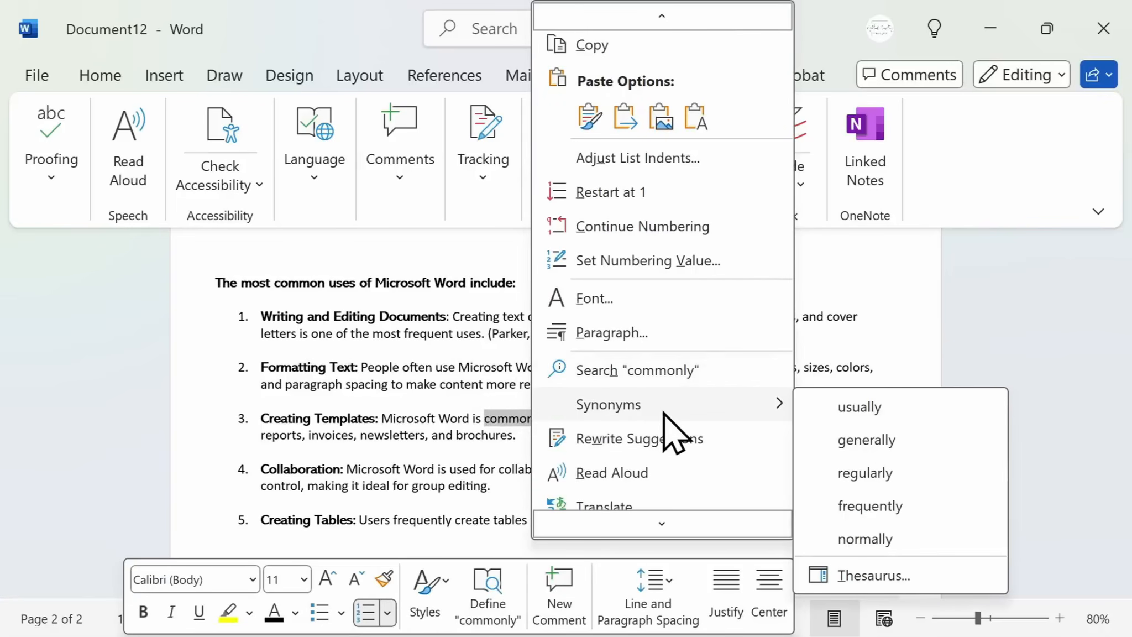
left_click(875, 439)
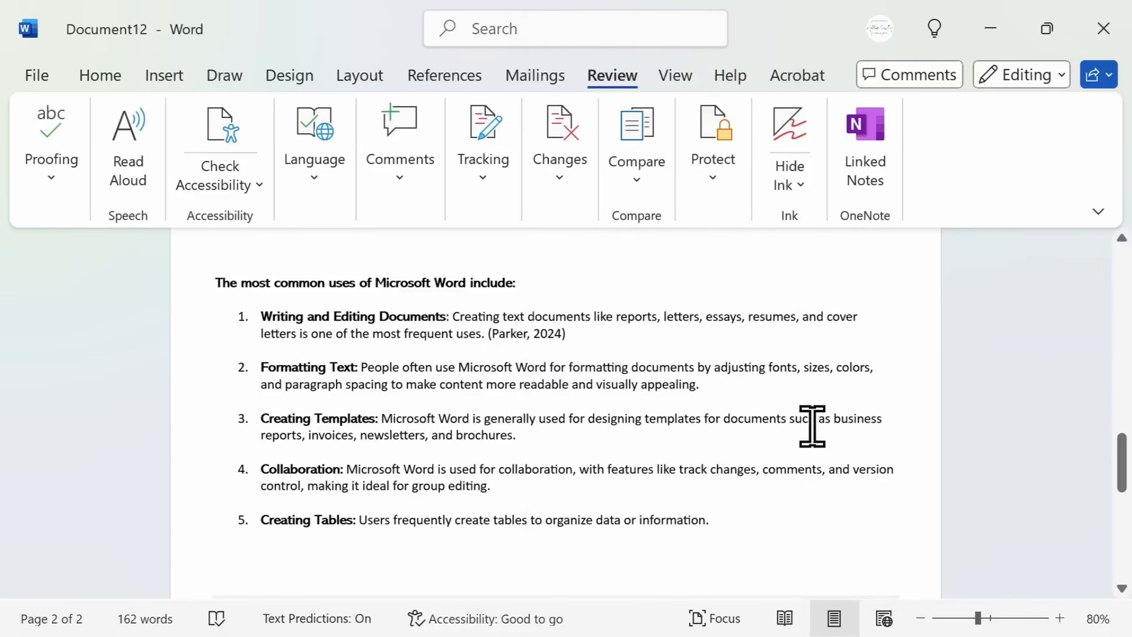
Check the document's word count statistics with textboxes, footnotes and endnotes excluded, then close the statistics
left_click(64, 186)
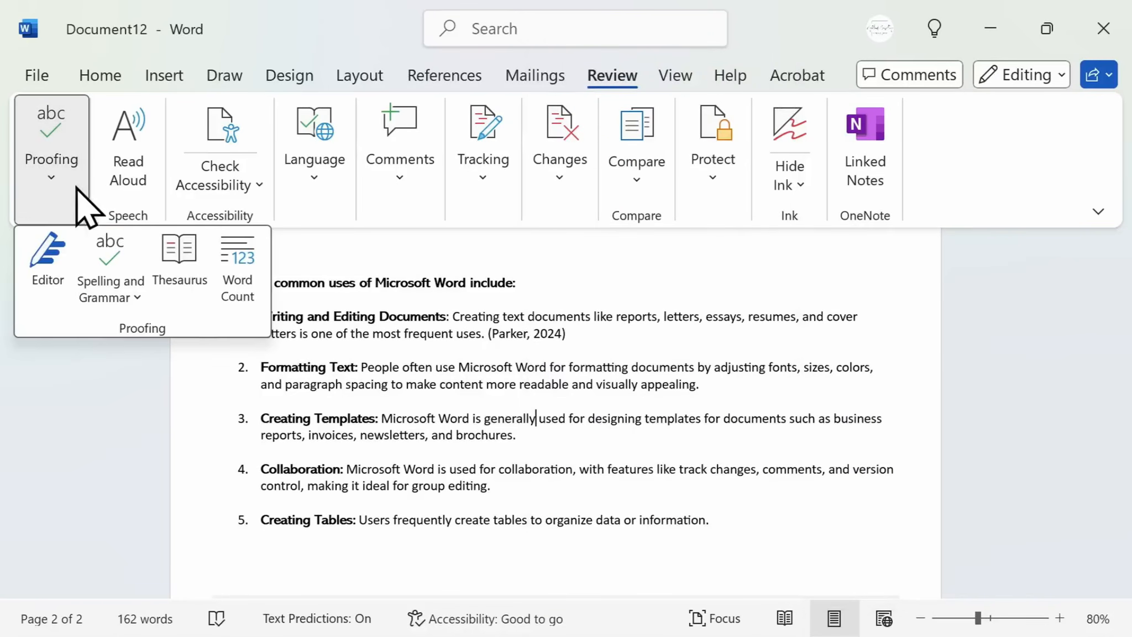
left_click(252, 280)
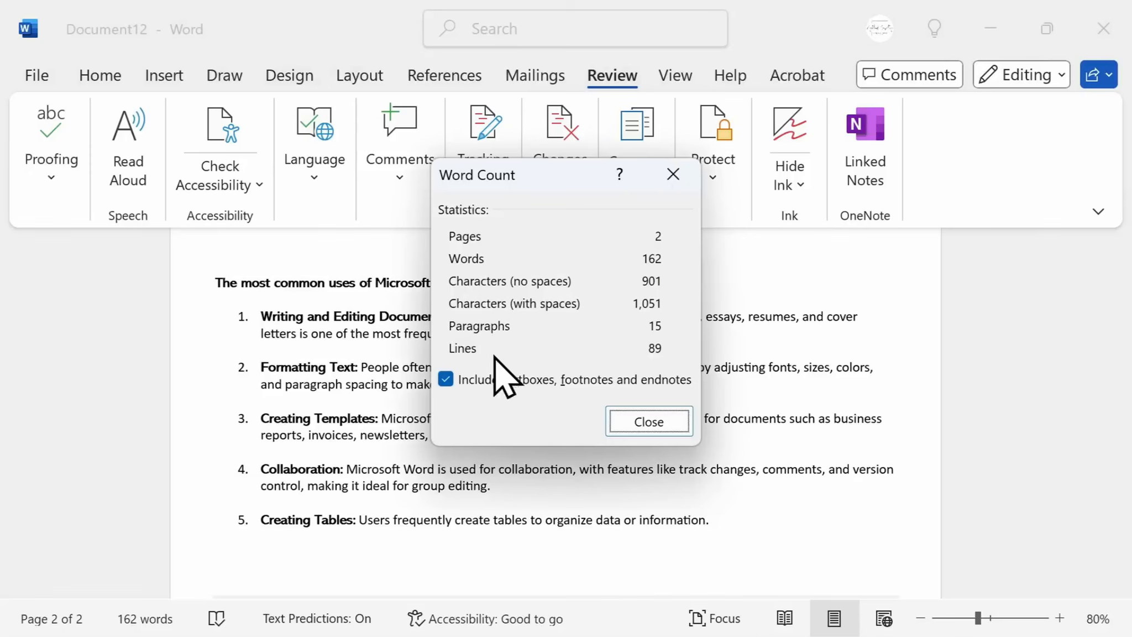
left_click(448, 380)
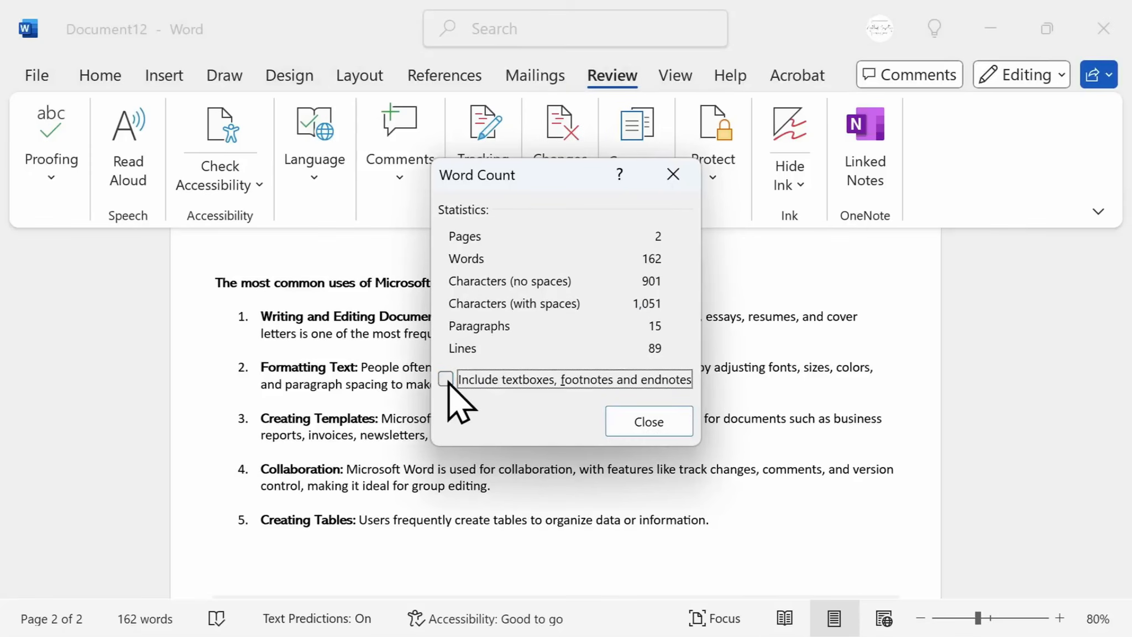
left_click(620, 418)
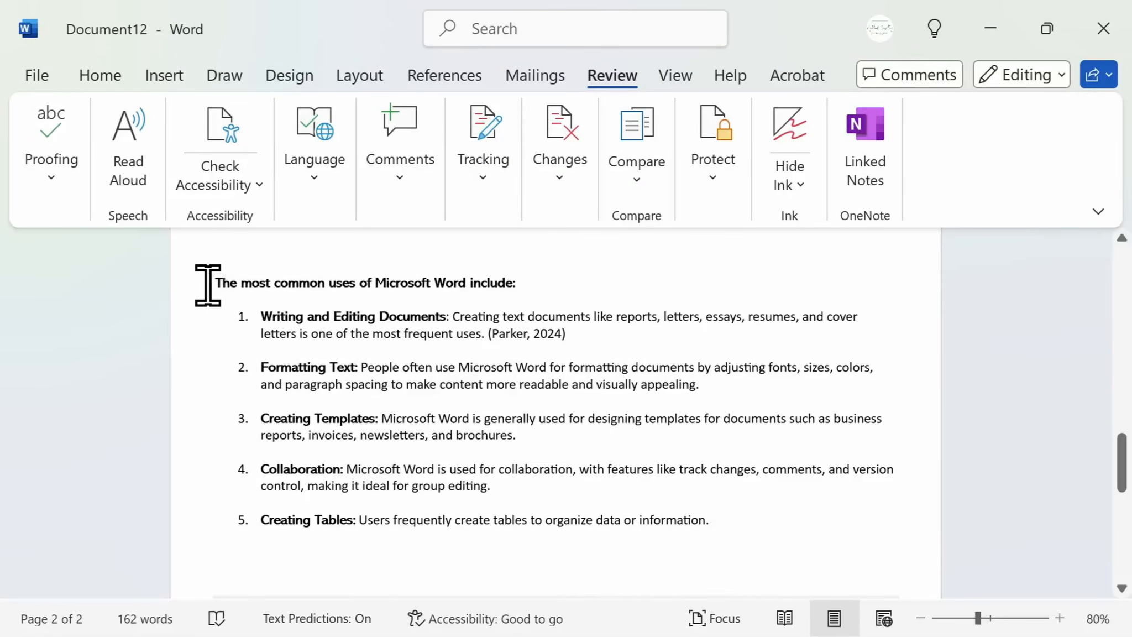
Have the document read aloud, pausing, skipping ahead and opening the voice settings before closing the reader
left_click(127, 199)
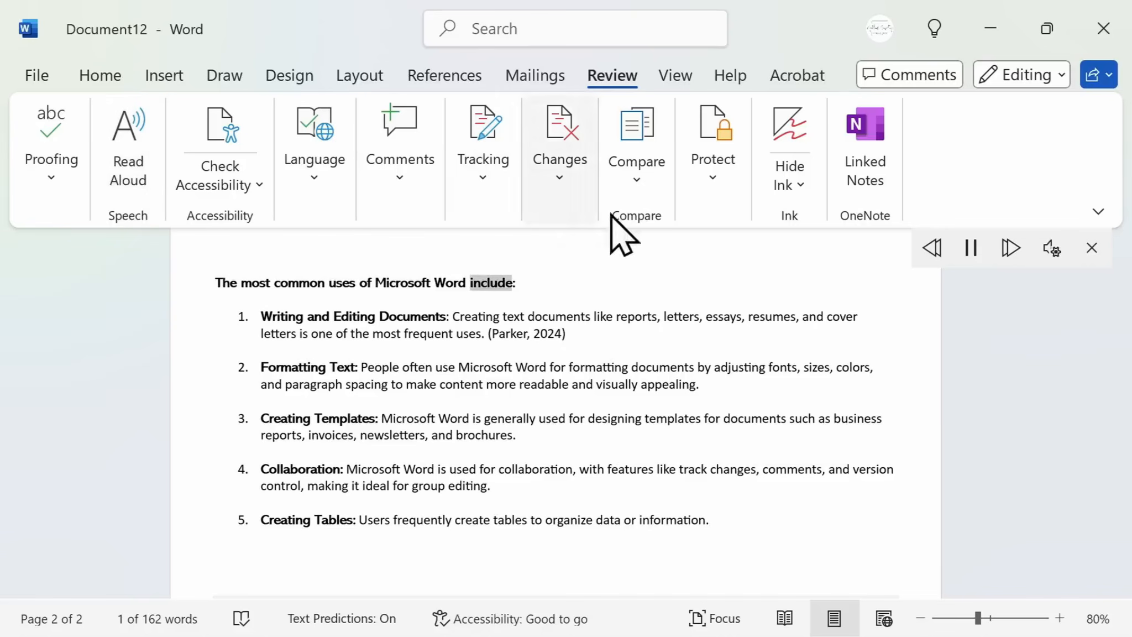
left_click(979, 252)
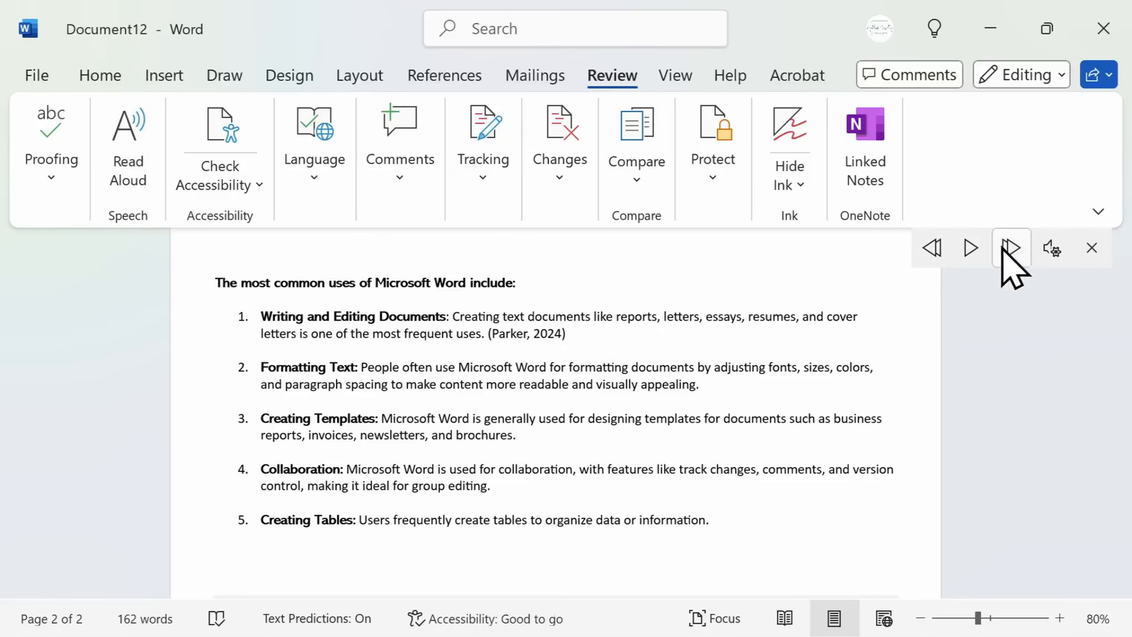
left_click(1040, 248)
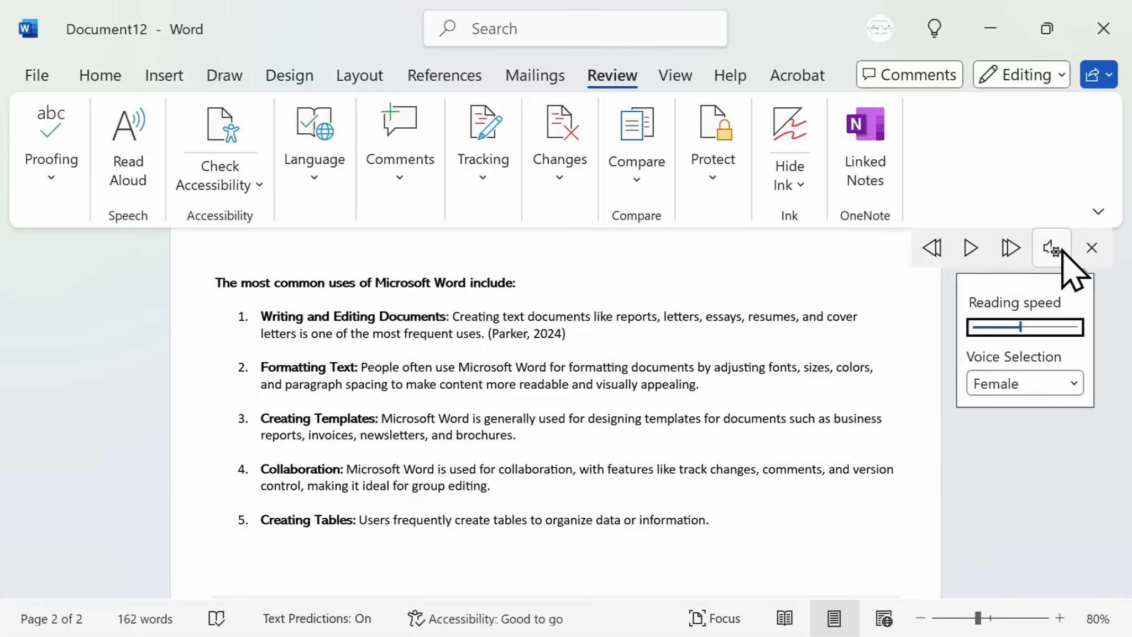
left_click(1092, 248)
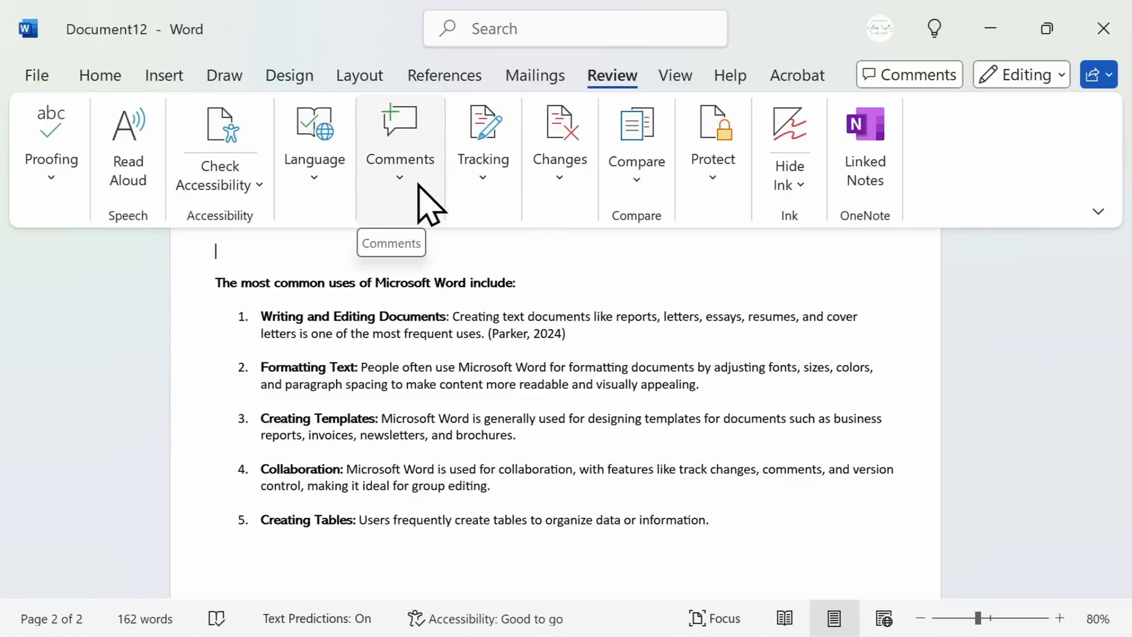
Add a comment "Do you agree with this?" on the word "brochures" in the third list item
left_click(533, 432)
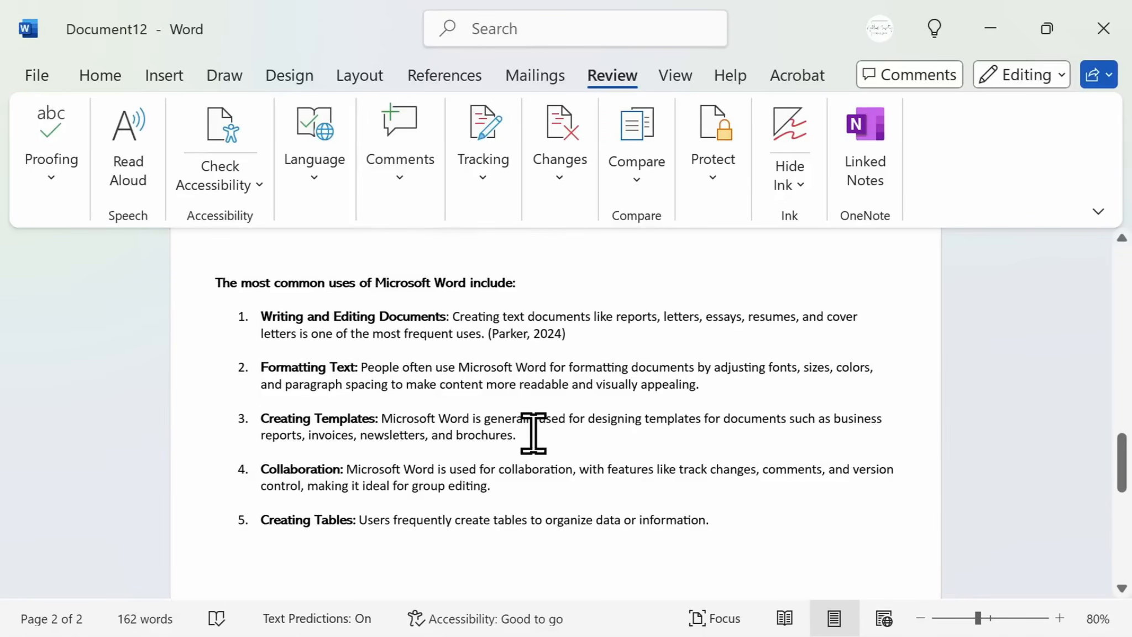
left_click(417, 219)
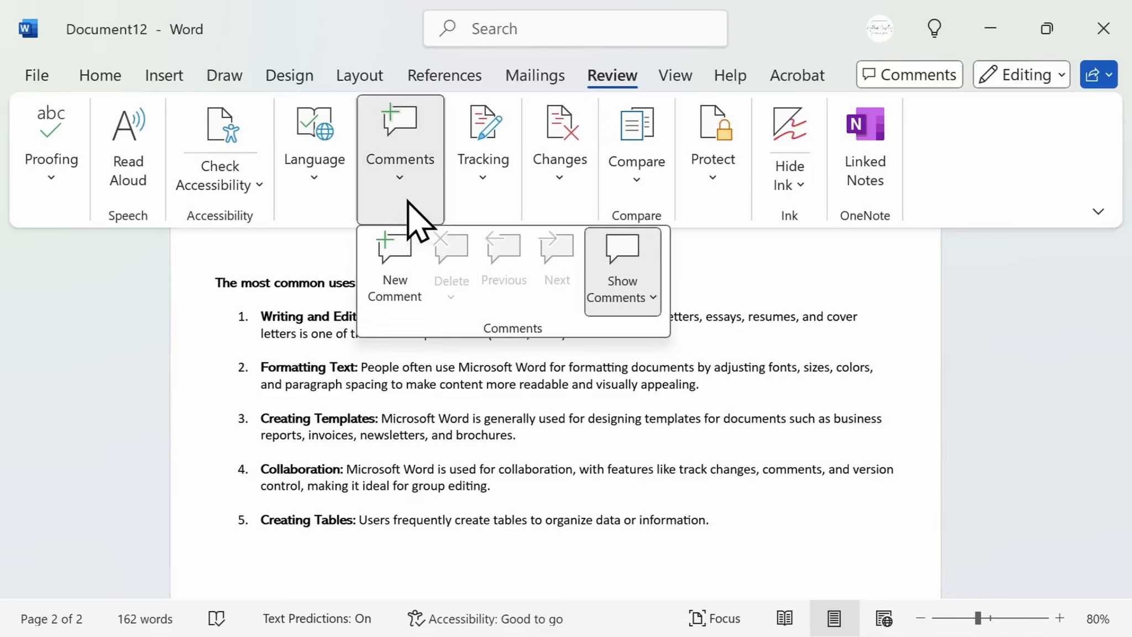
left_click(395, 265)
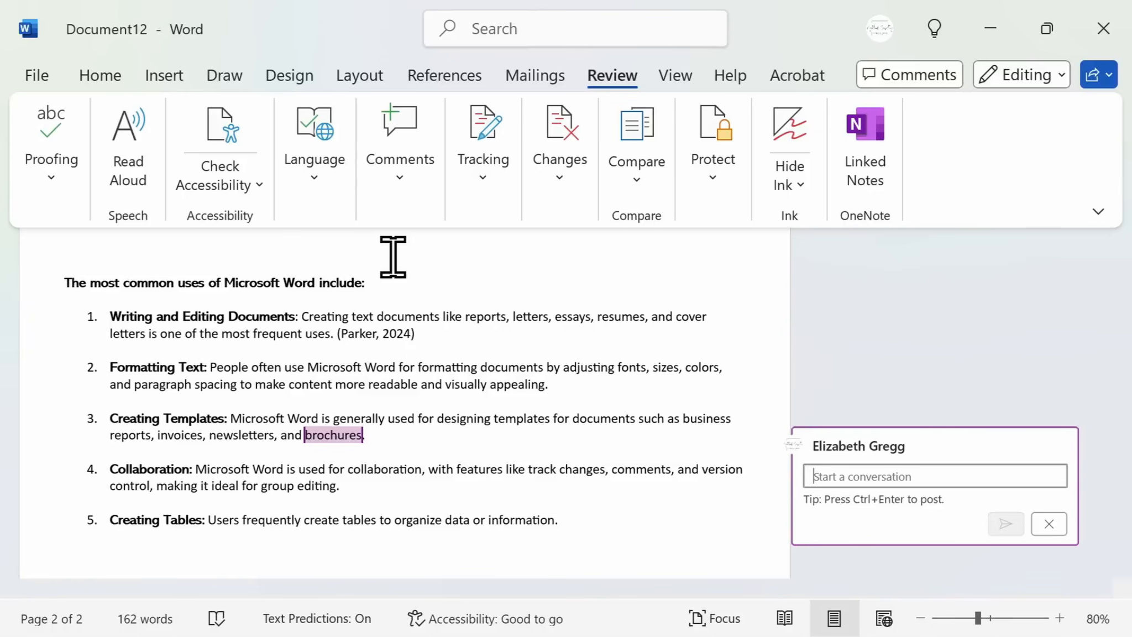
type("Do you agree with this?")
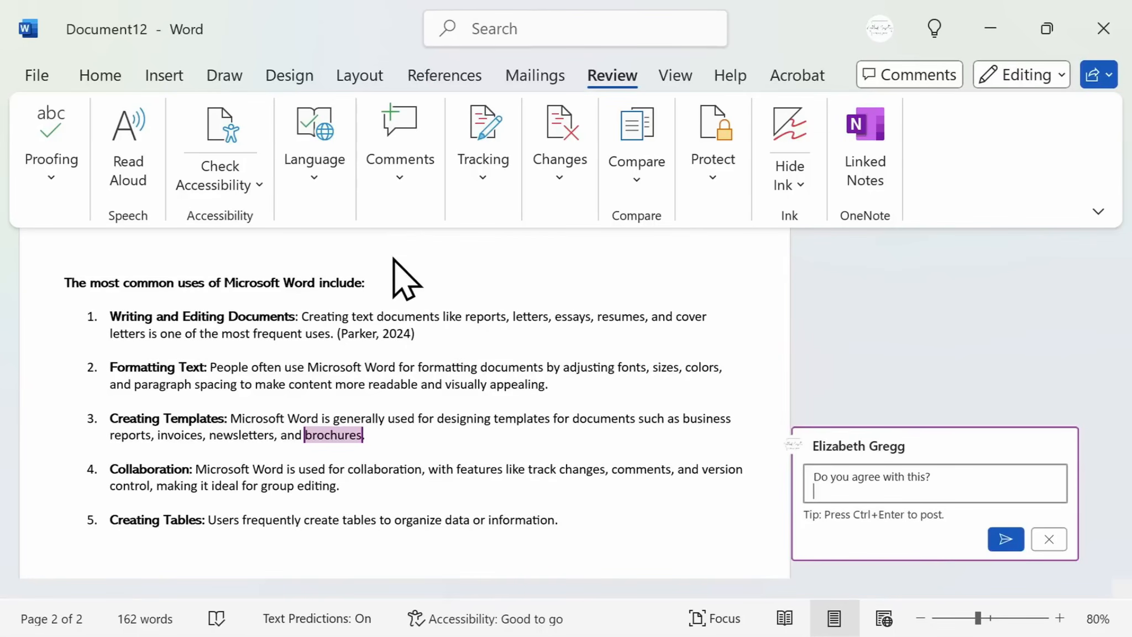
left_click(1008, 540)
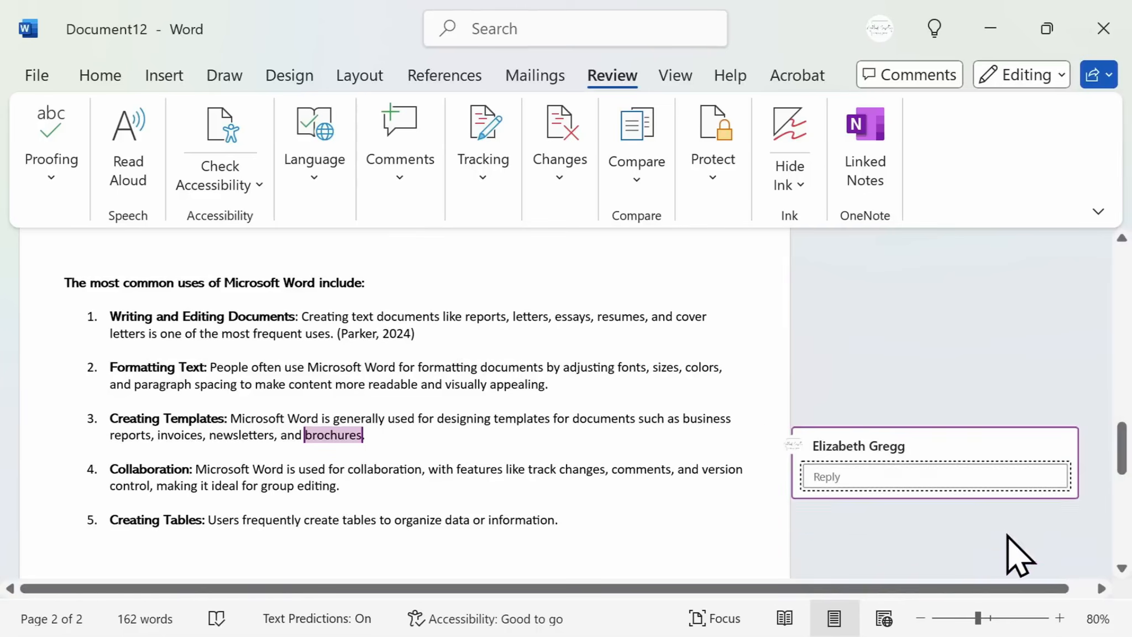
Open and close the comments pane, then toggle how comments are shown beside the document
left_click(936, 77)
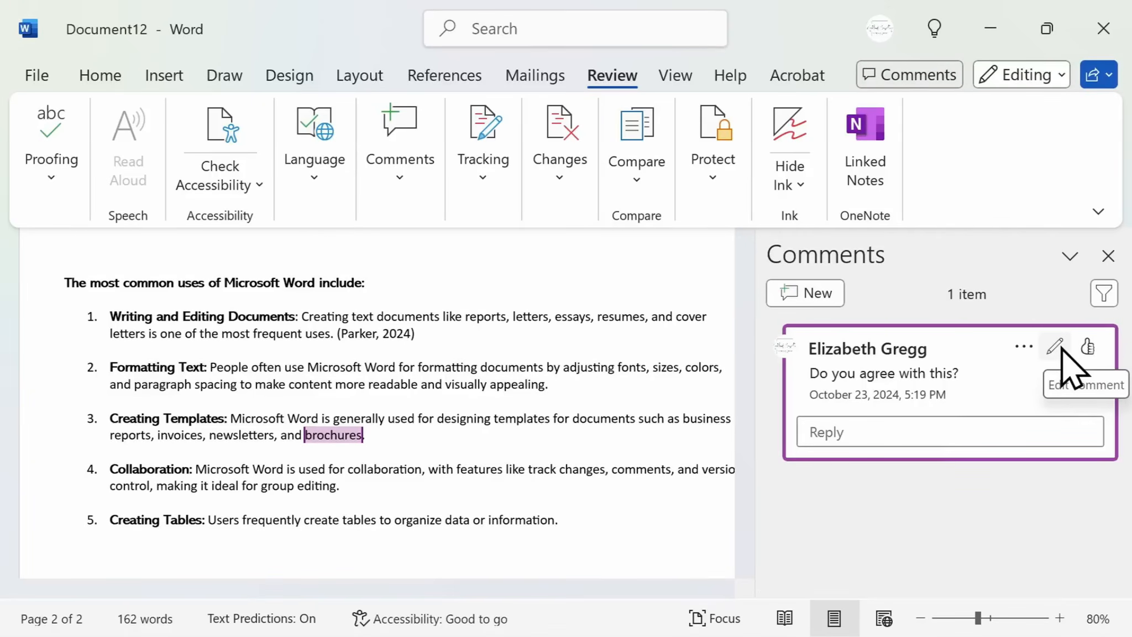
left_click(1109, 256)
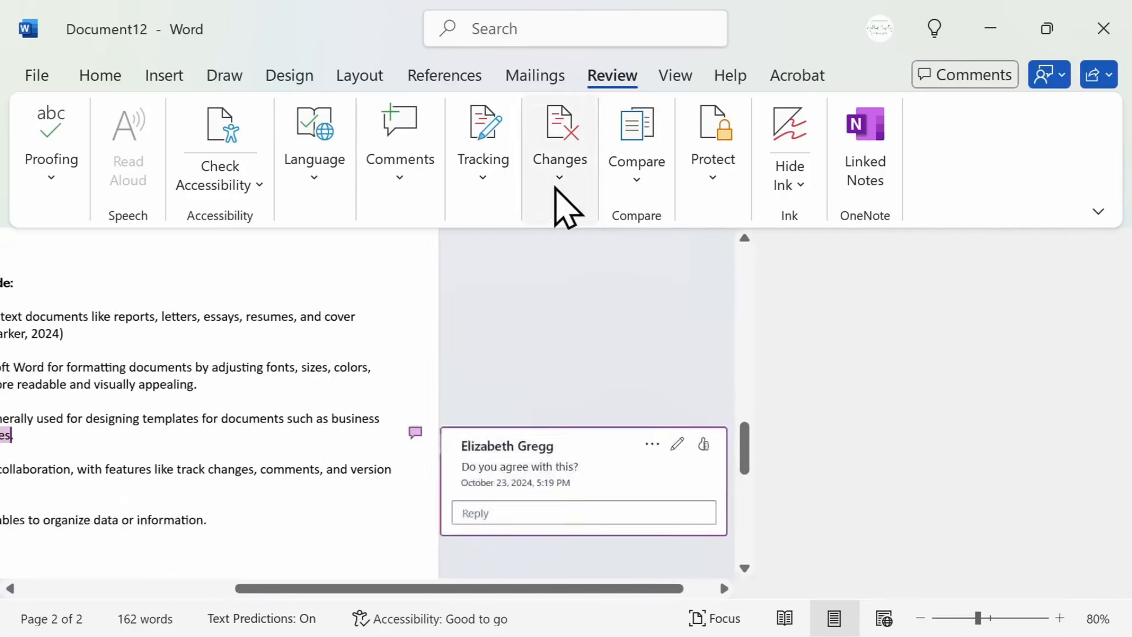
left_click(374, 202)
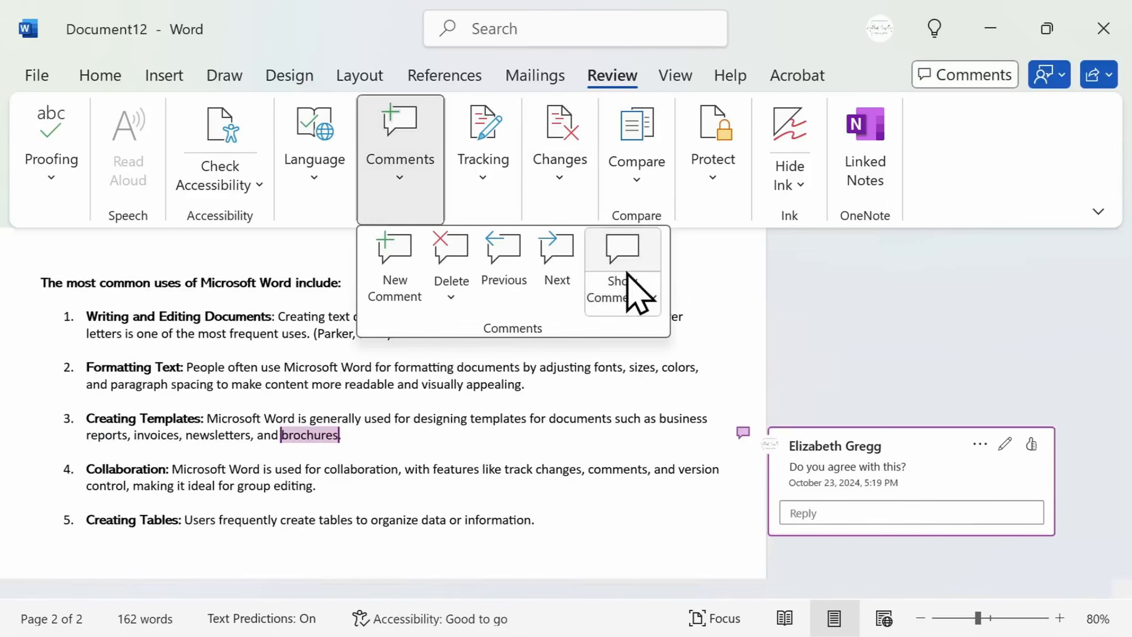
left_click(630, 260)
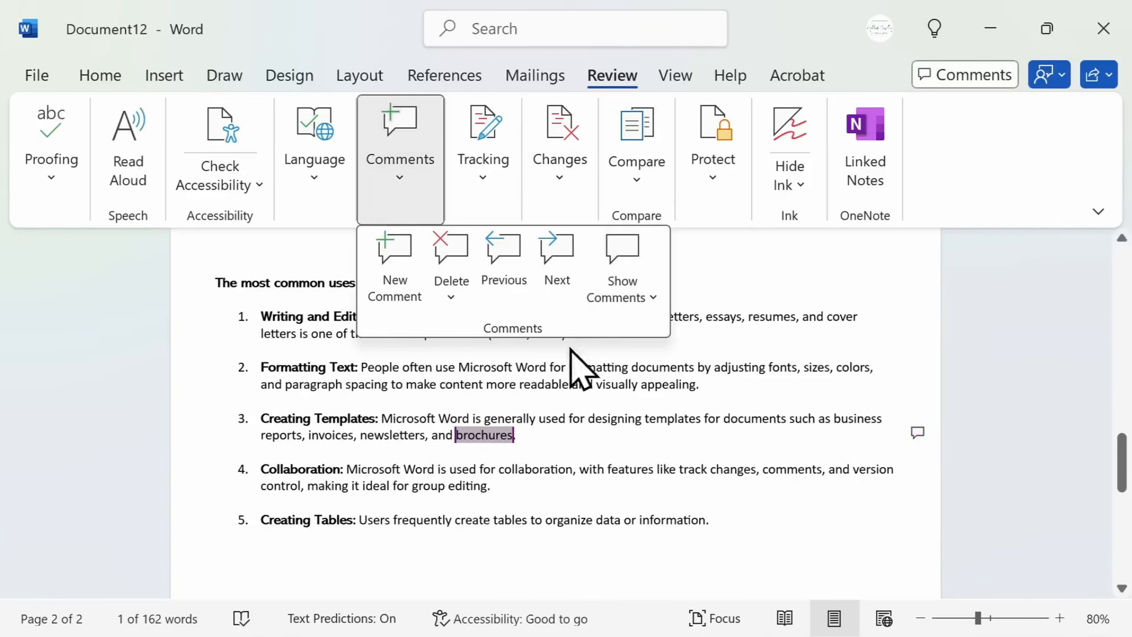
left_click(540, 423)
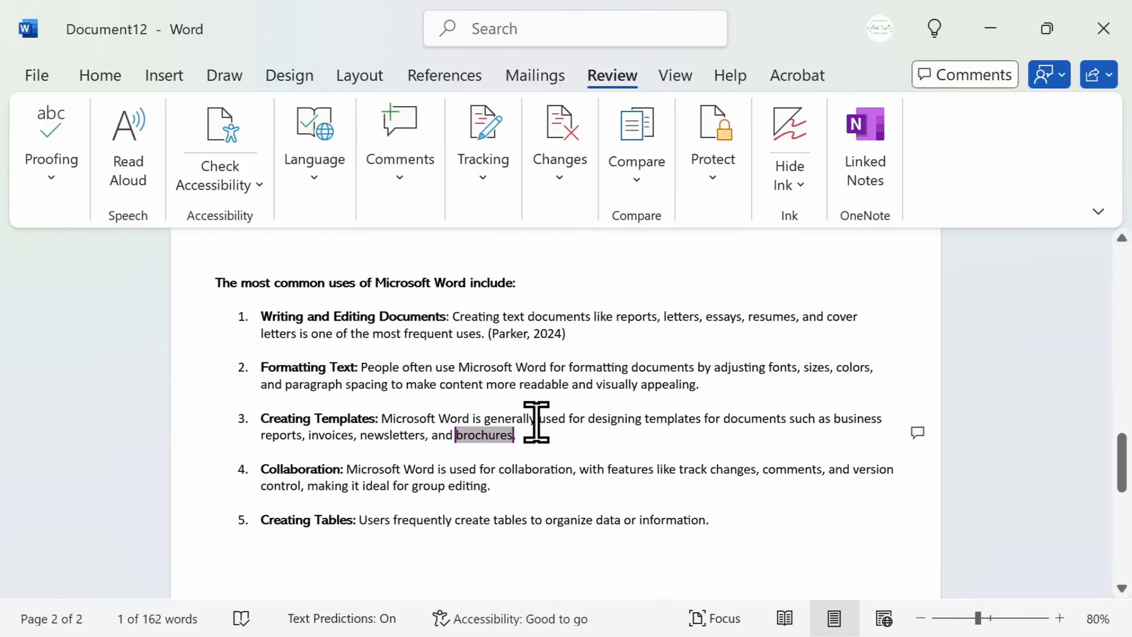
Turn on Track Changes for everyone
left_click(496, 211)
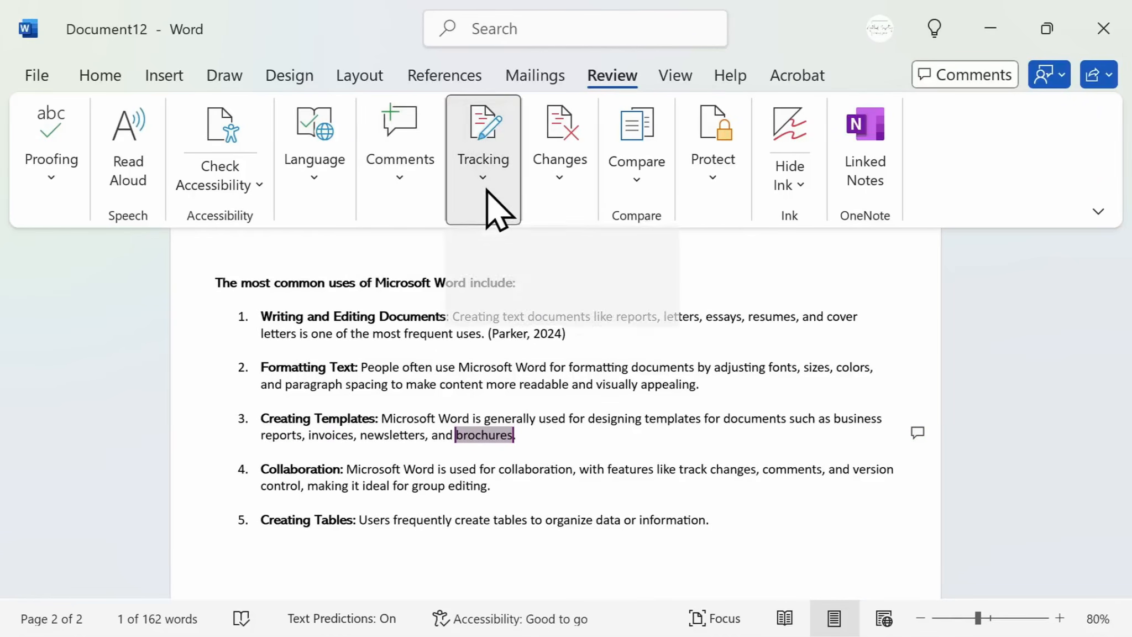
left_click(502, 298)
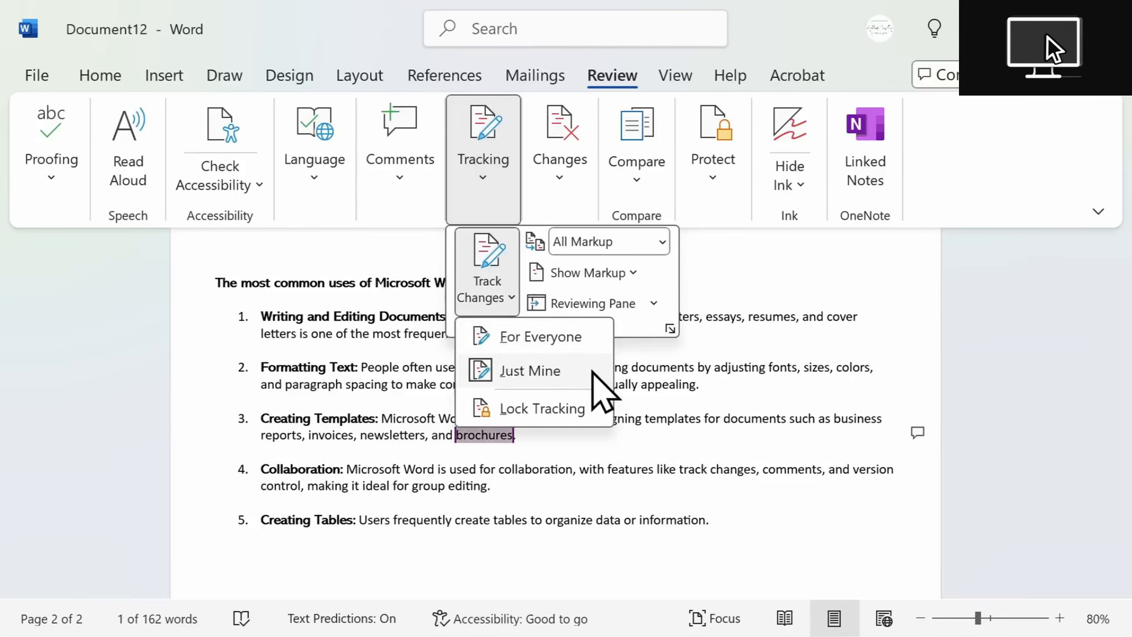
left_click(586, 337)
Replace "readable" in the second list item with "accessible" as a tracked change
left_click(571, 381)
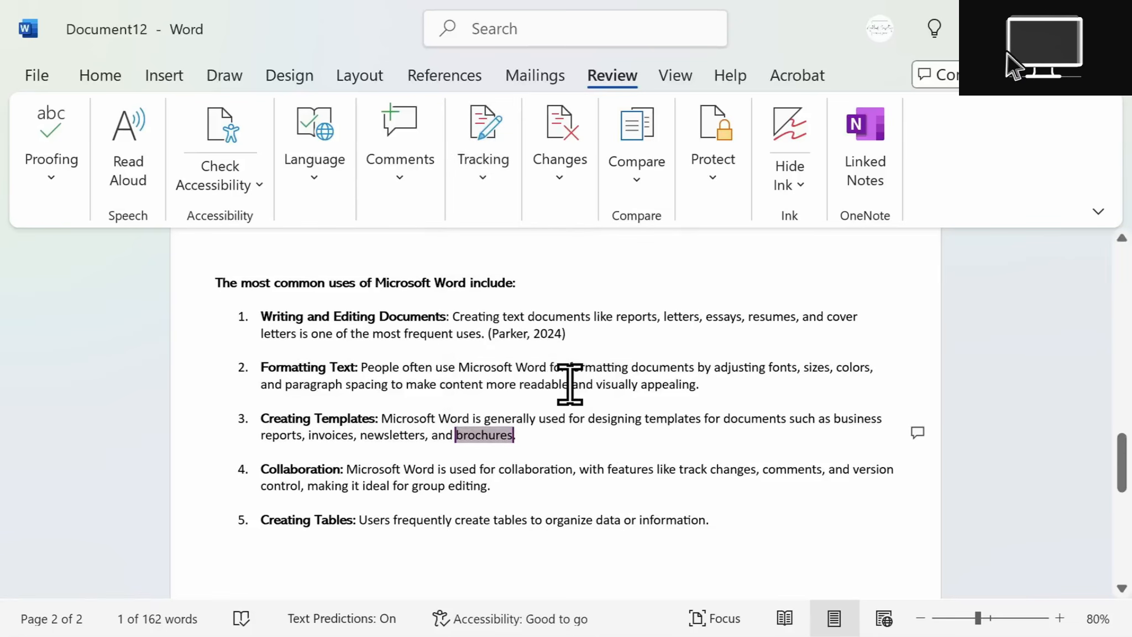
left_click_drag(570, 383, 518, 386)
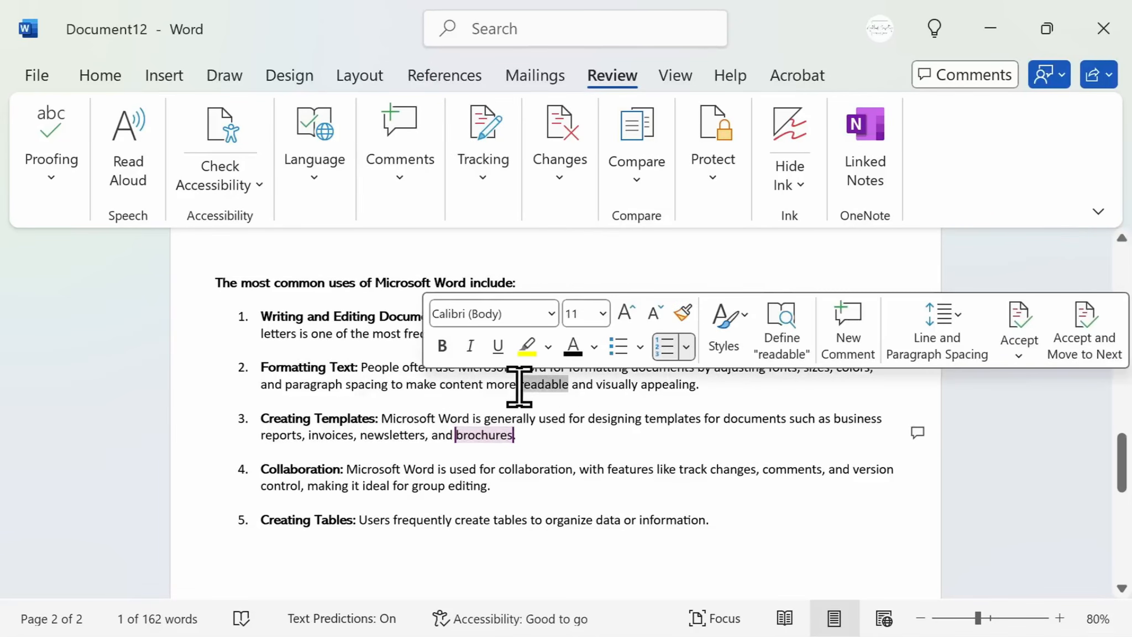
type("accessible")
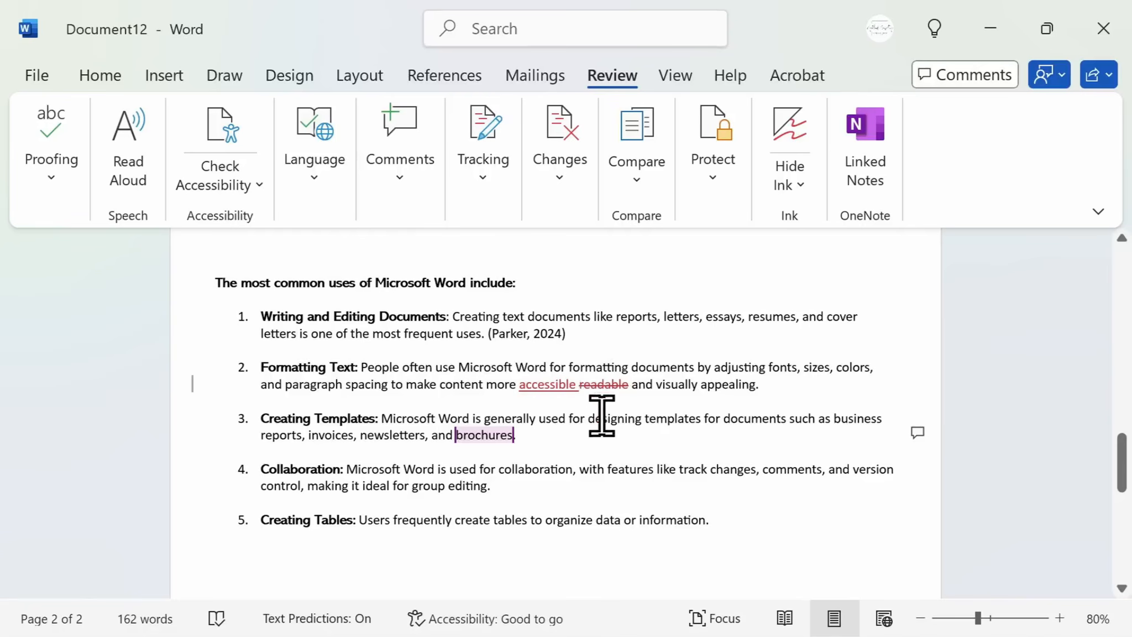
mouse_move(548, 387)
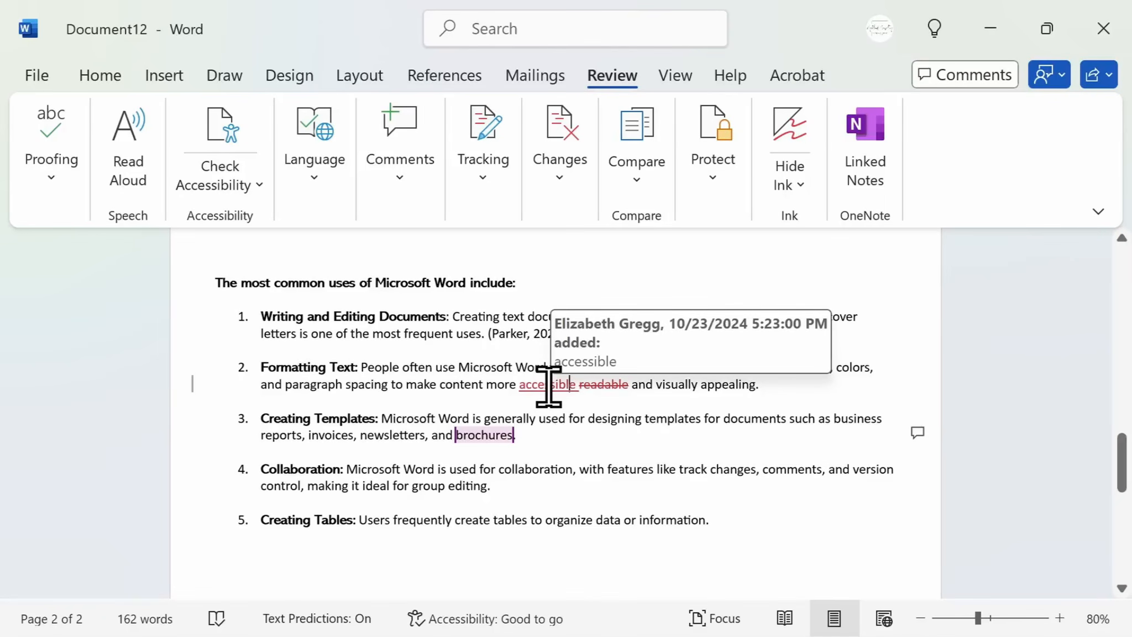
Accept all tracked changes in the document
left_click(576, 178)
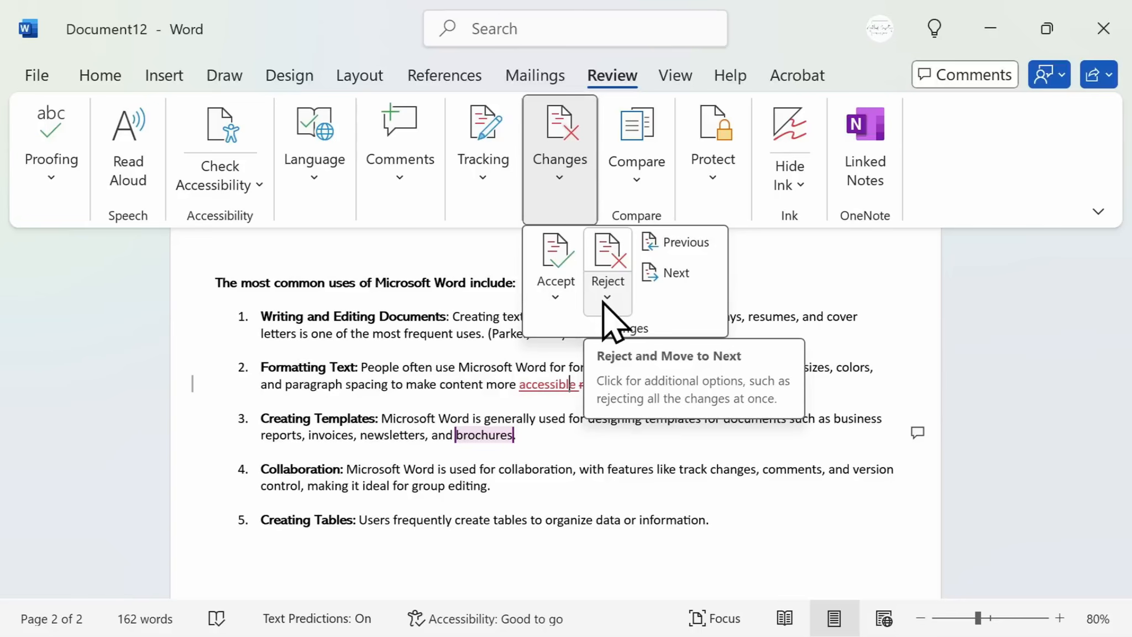
left_click(552, 305)
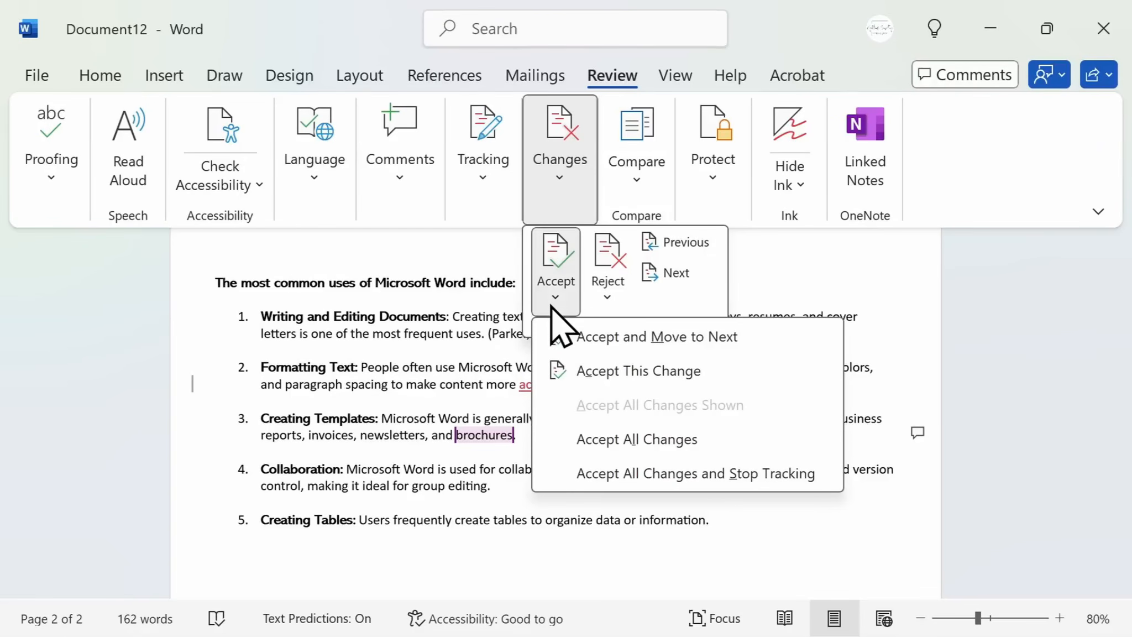
left_click(625, 439)
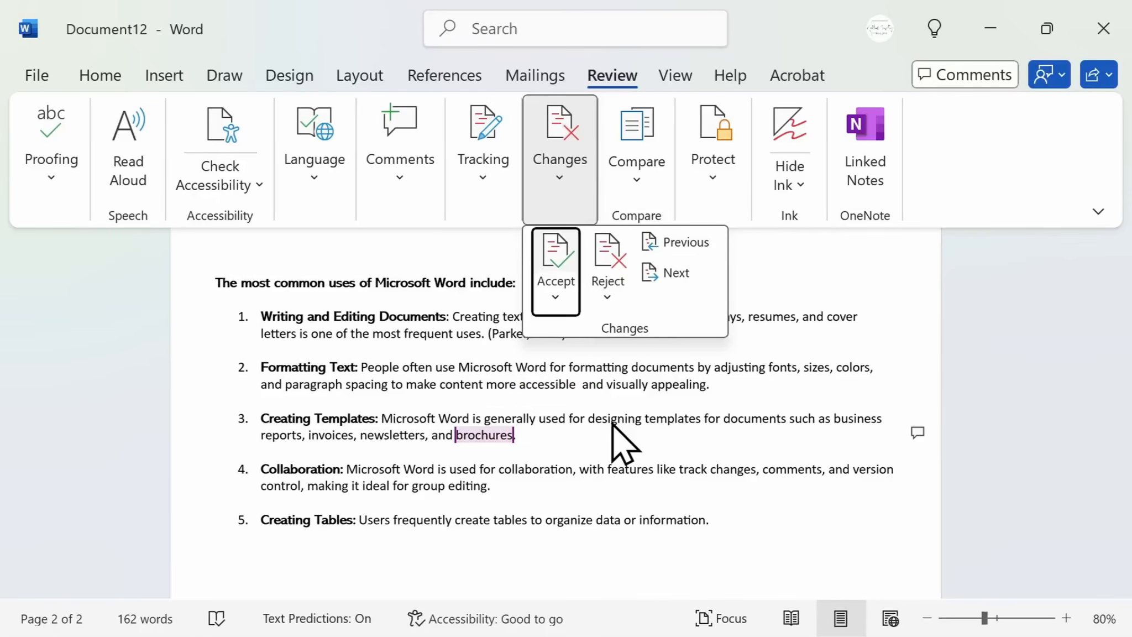
left_click(613, 422)
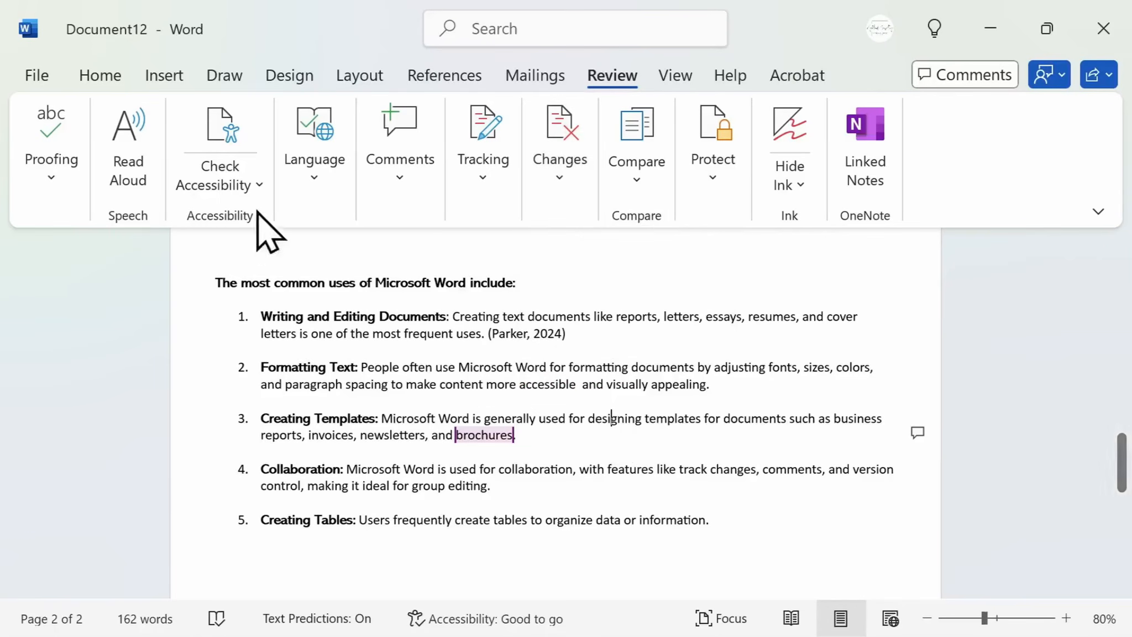
Open the Save As options for the document
left_click(45, 81)
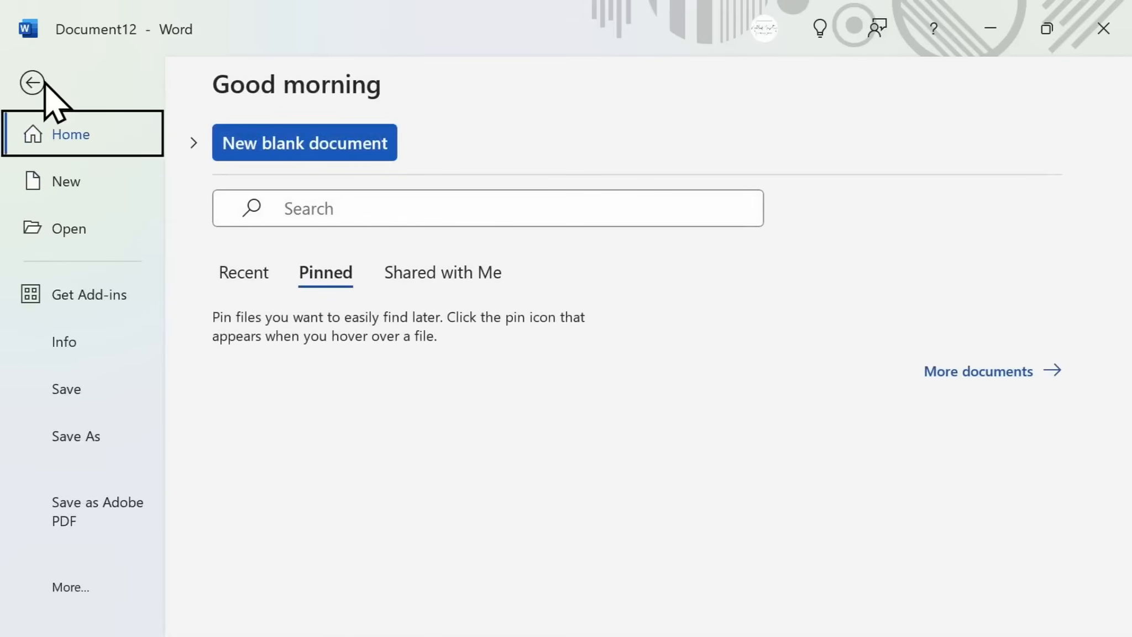
left_click(77, 441)
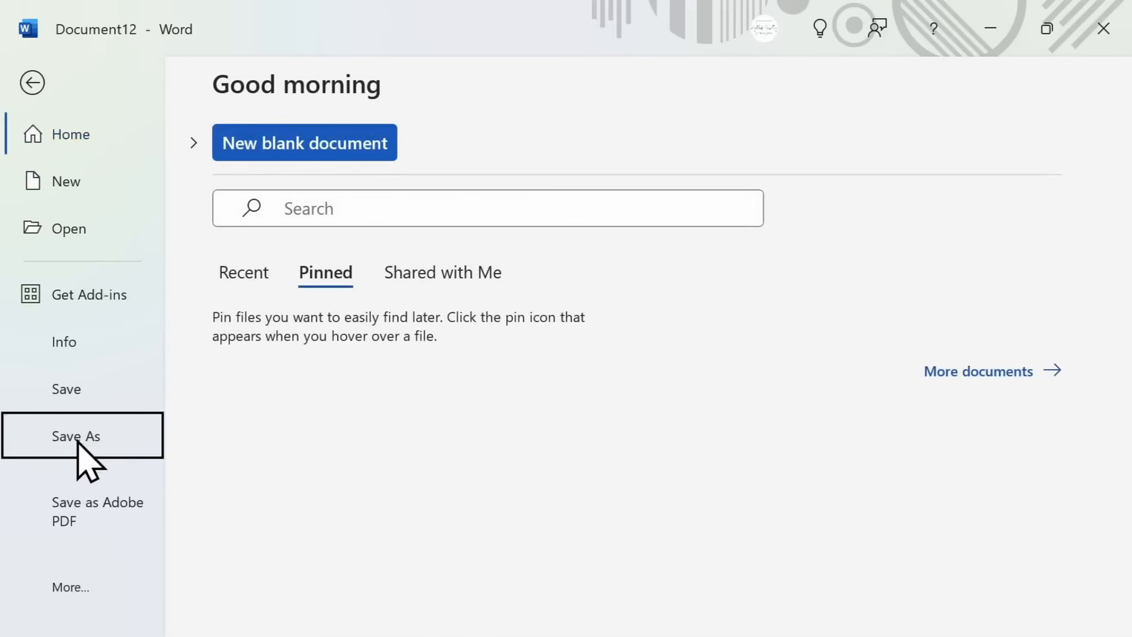